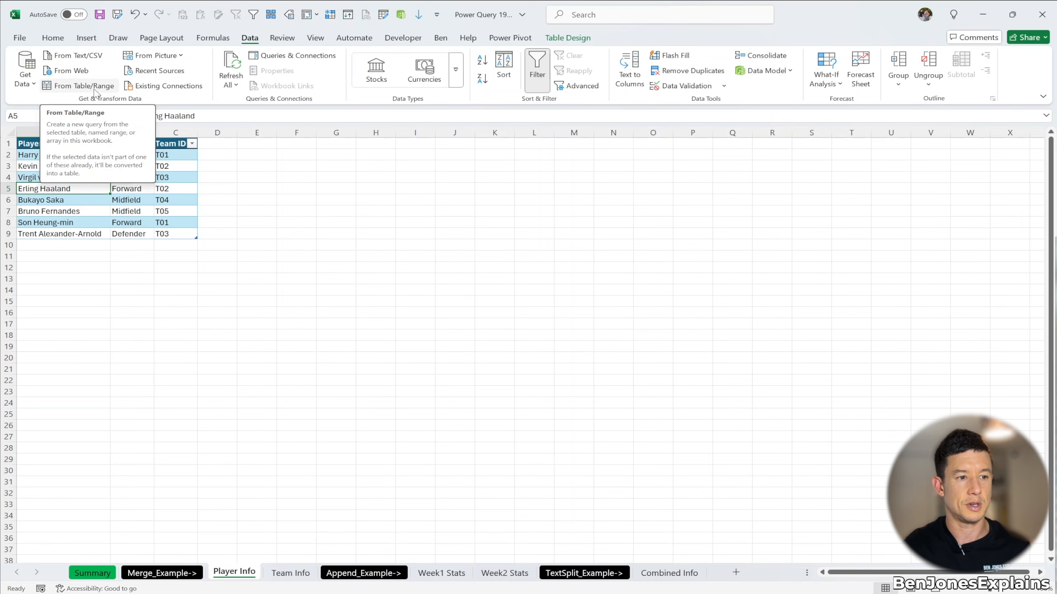
- Load the Player Info table into Power Query and review its Source and Changed Type steps
{"action": "left_click", "coordinate": [65, 90]}
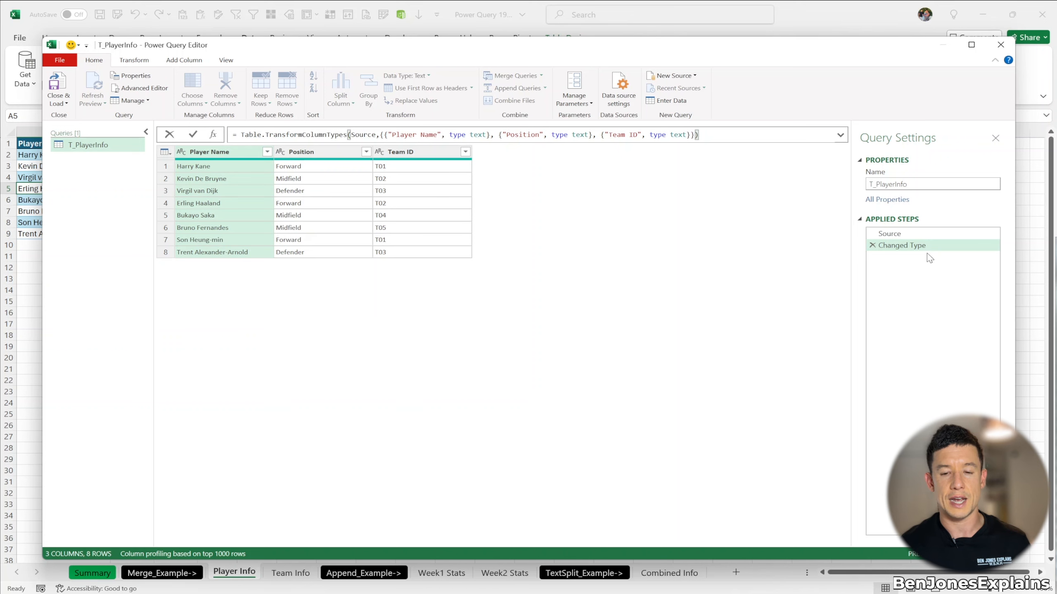
{"action": "left_click", "coordinate": [900, 231]}
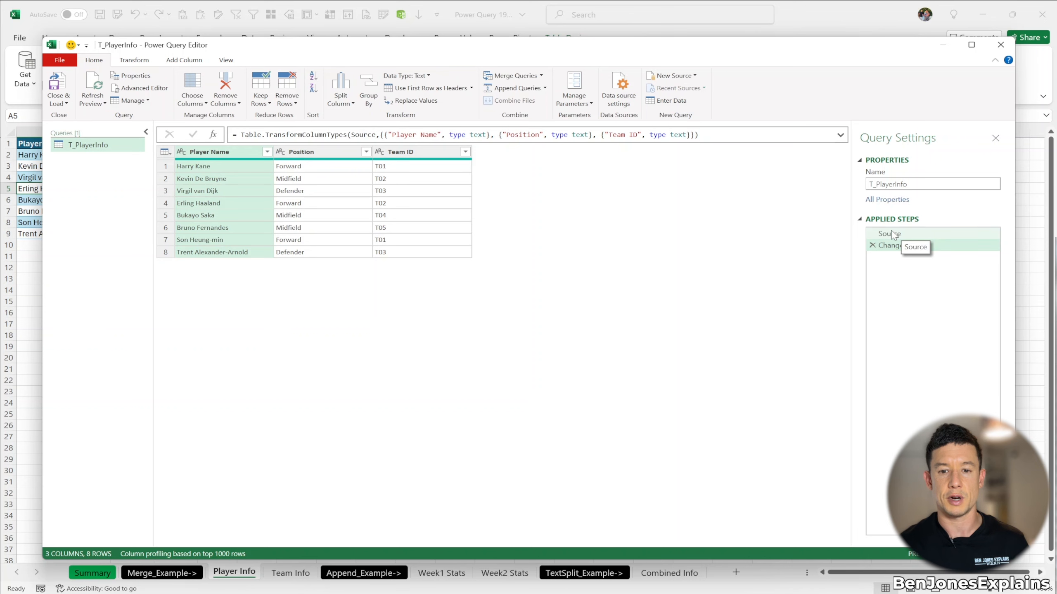
{"action": "left_click", "coordinate": [891, 232]}
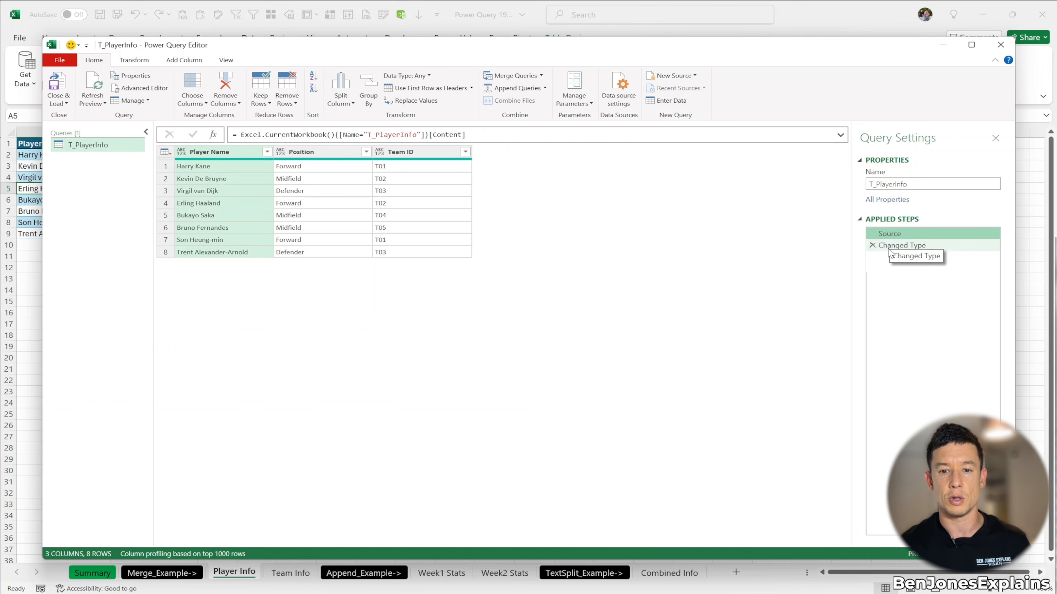
{"action": "left_click", "coordinate": [888, 247]}
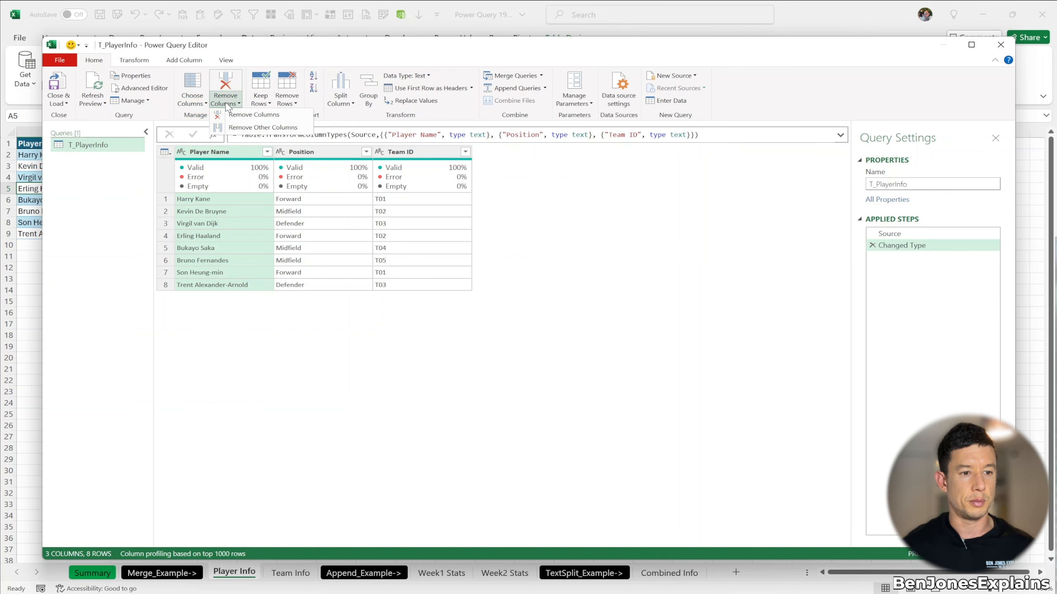
- Review the available operations for keeping or removing rows, splitting columns, and promoting or demoting headers
{"action": "left_click", "coordinate": [258, 104]}
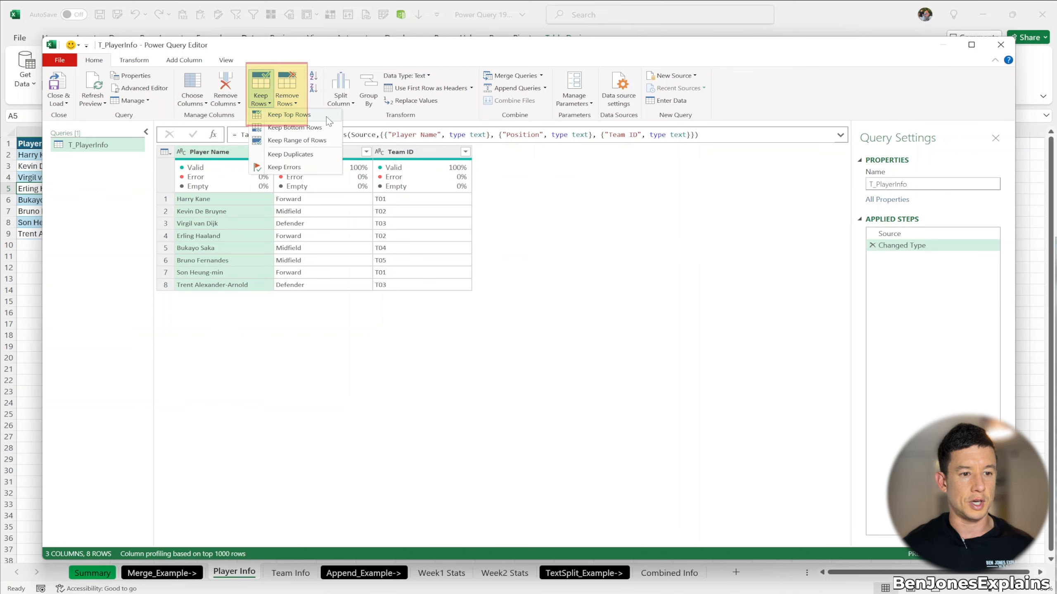
{"action": "left_click", "coordinate": [286, 100]}
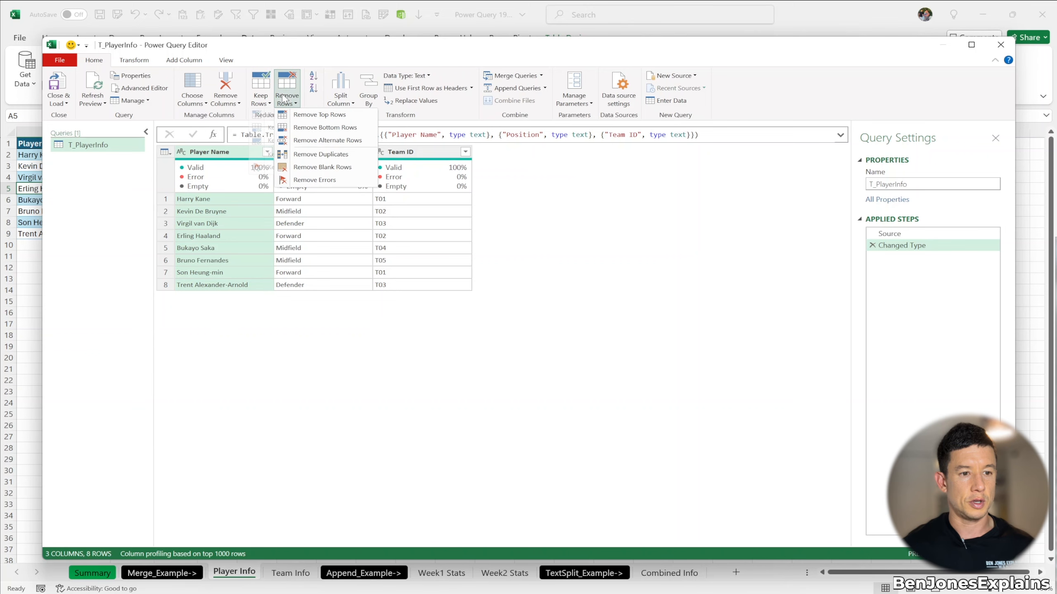
{"action": "left_click", "coordinate": [314, 65]}
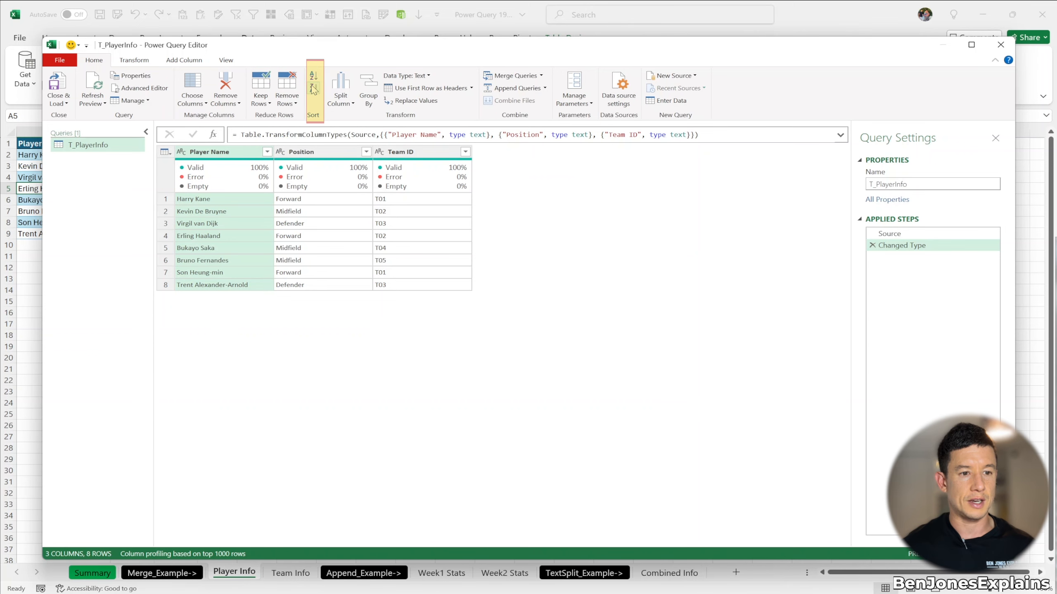
{"action": "left_click", "coordinate": [347, 107]}
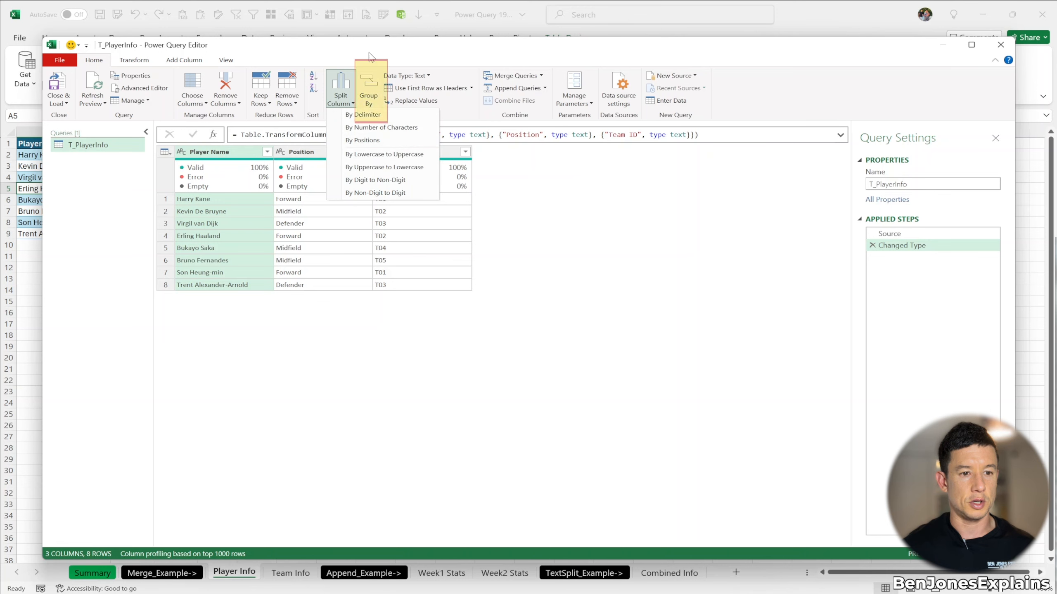
{"action": "left_click", "coordinate": [374, 67]}
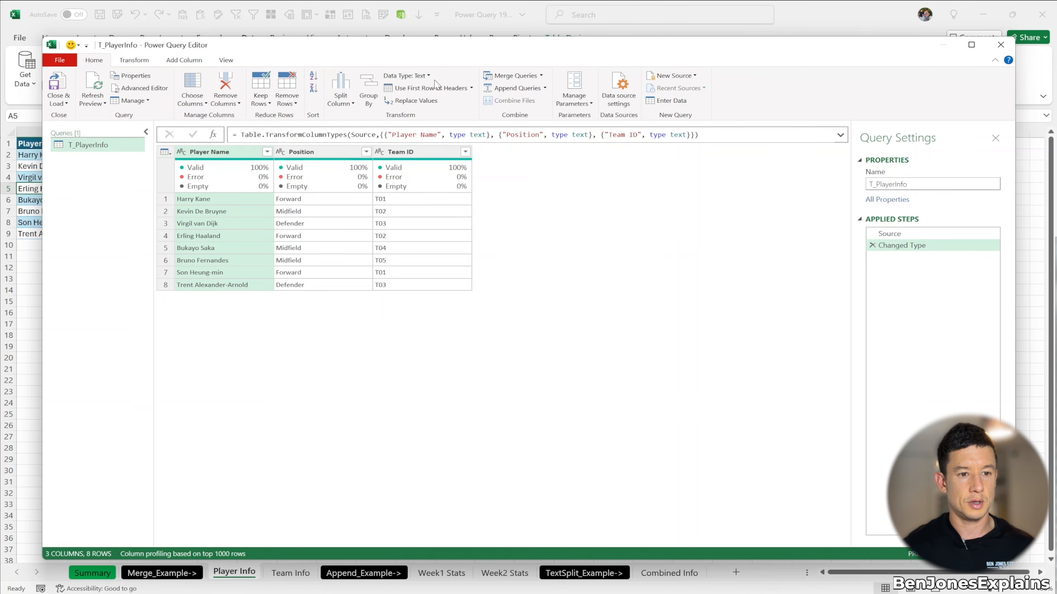
{"action": "left_click", "coordinate": [471, 88]}
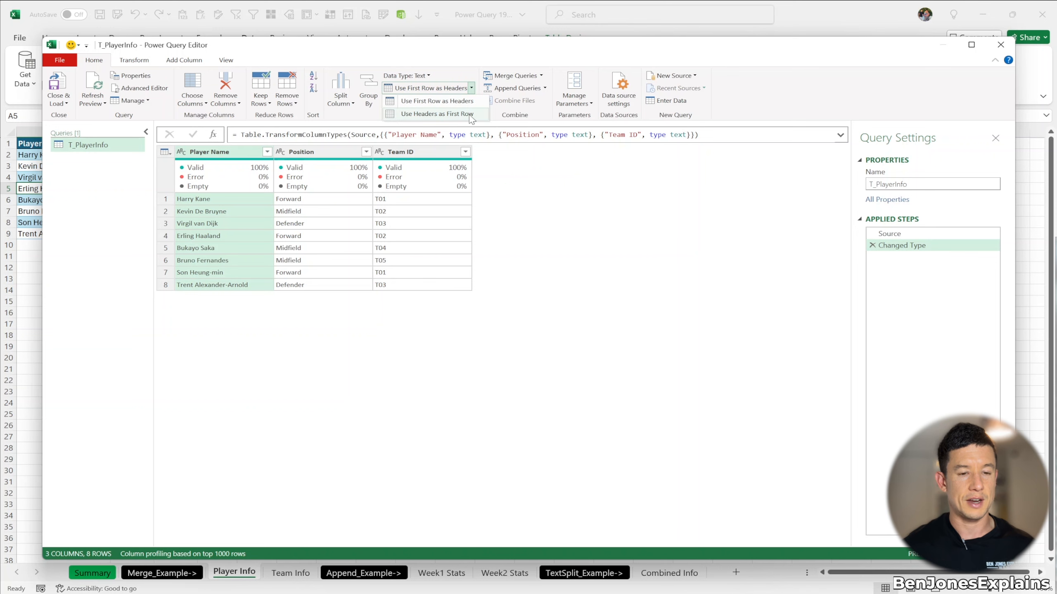
{"action": "left_click", "coordinate": [541, 63]}
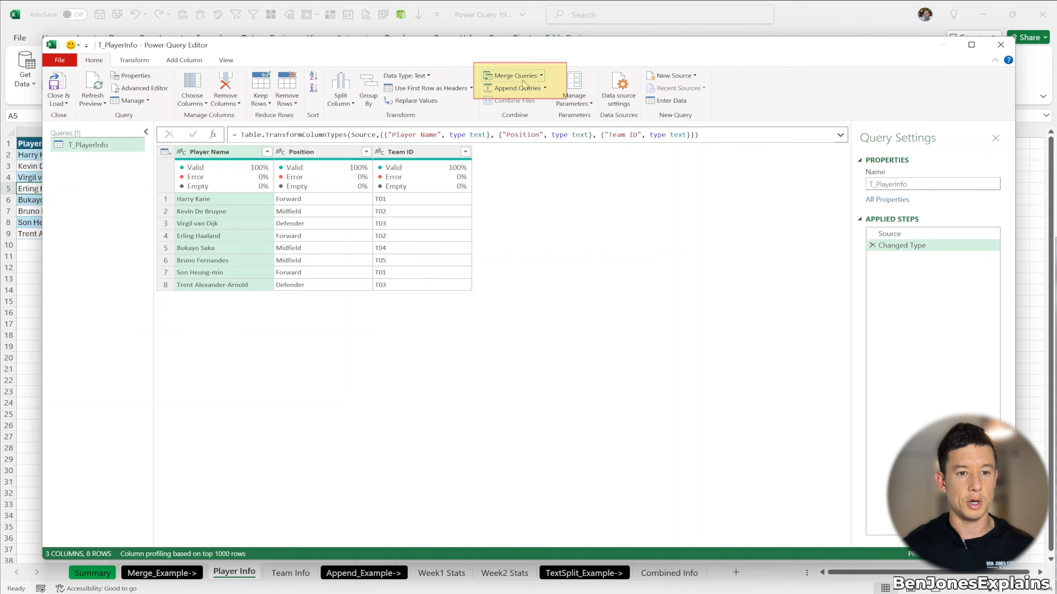
- Review the Transform operations that apply to any column, including replacing values, filling, and moving columns
{"action": "left_click", "coordinate": [131, 66]}
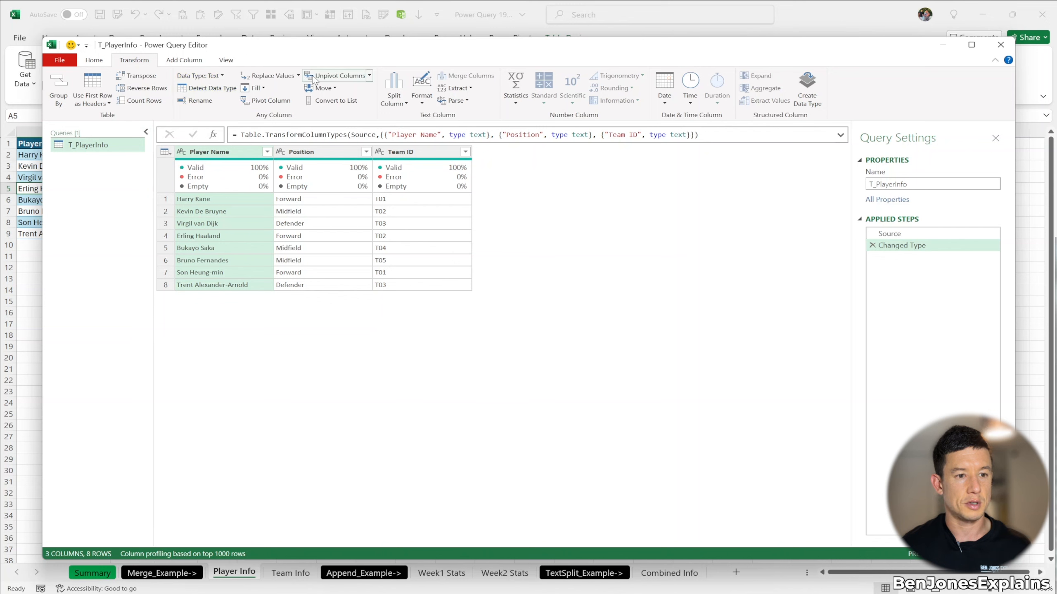
{"action": "left_click", "coordinate": [298, 76]}
{"action": "left_click", "coordinate": [299, 77]}
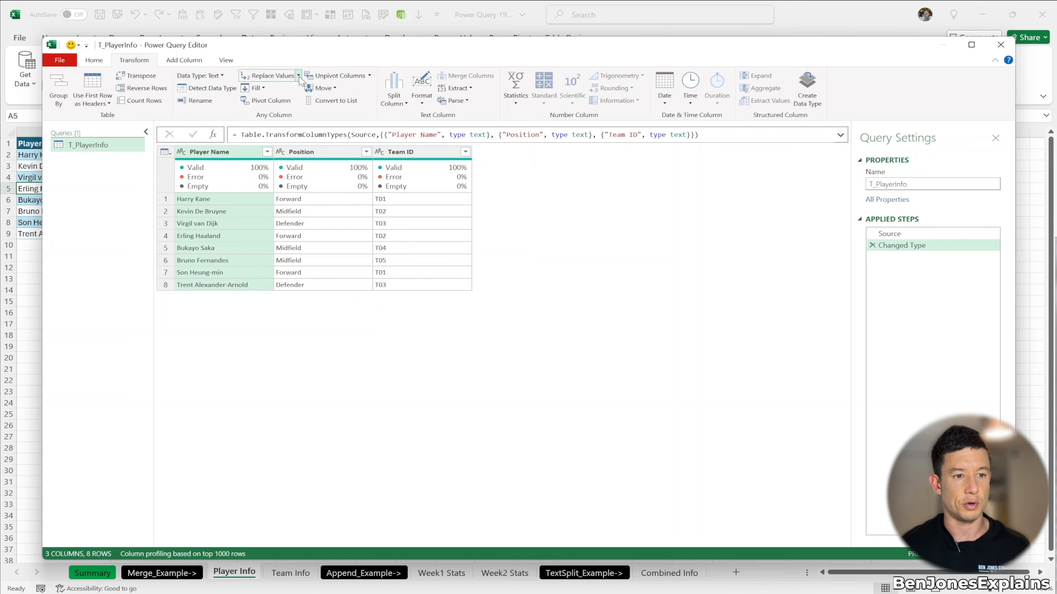
{"action": "left_click", "coordinate": [264, 89]}
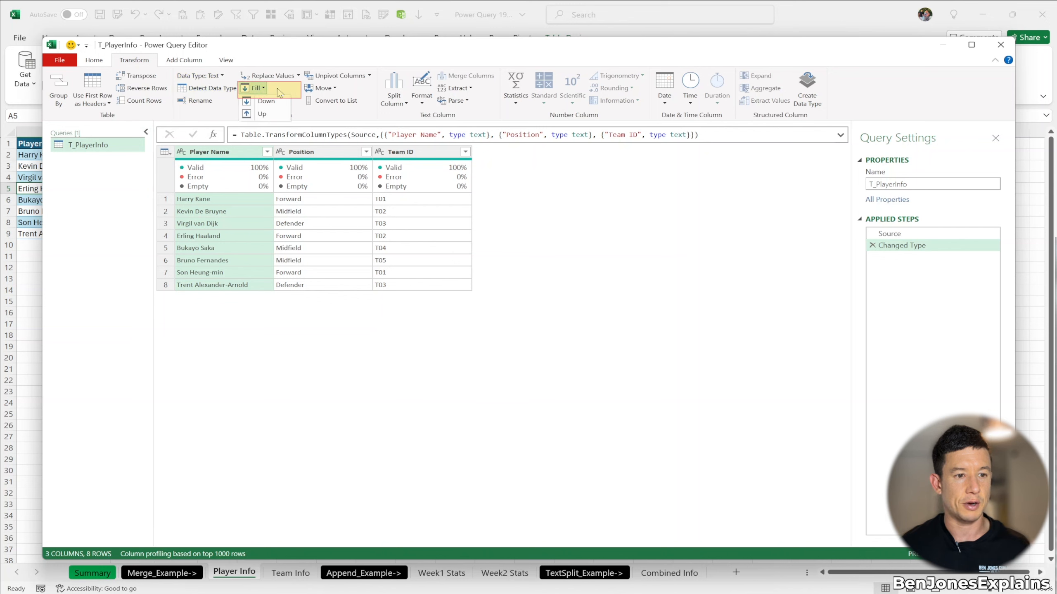
{"action": "left_click", "coordinate": [284, 89]}
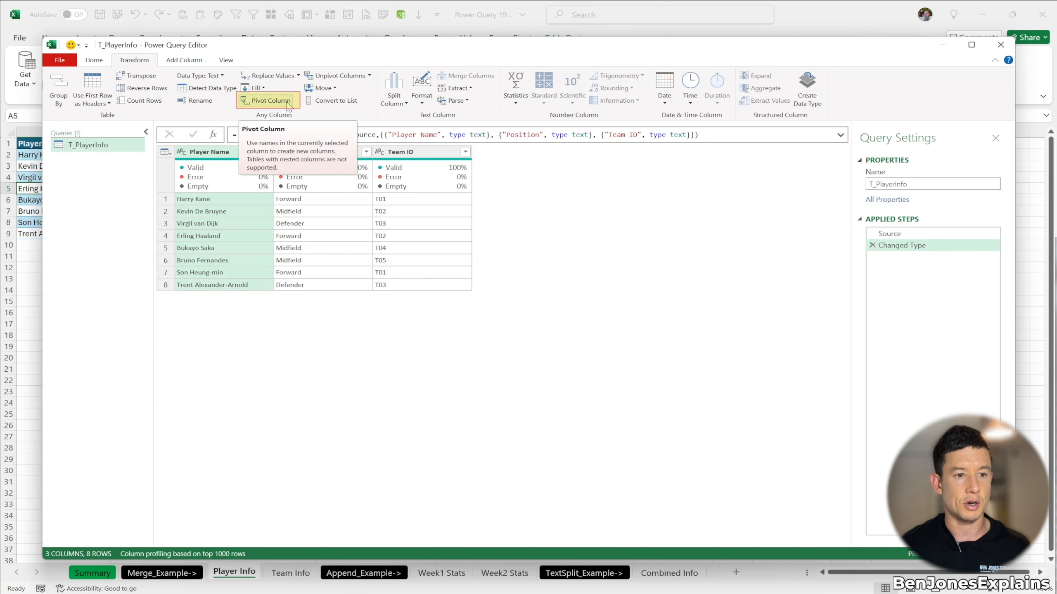
{"action": "left_click", "coordinate": [340, 89]}
{"action": "left_click", "coordinate": [361, 92]}
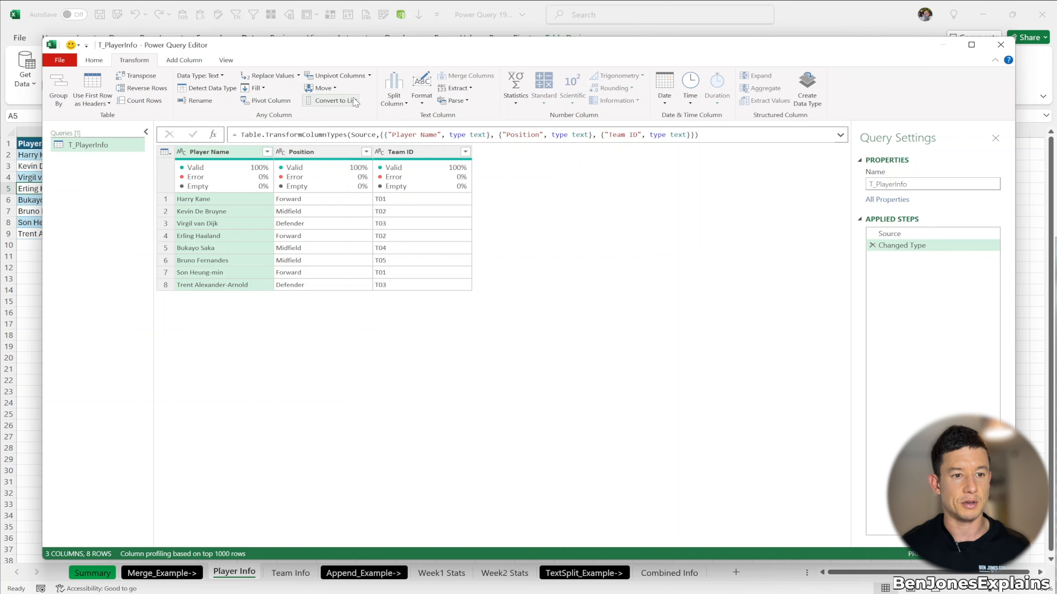
- Review the Transform options for splitting, formatting and extracting text, calculating statistics, and converting dates and times
{"action": "left_click", "coordinate": [404, 104]}
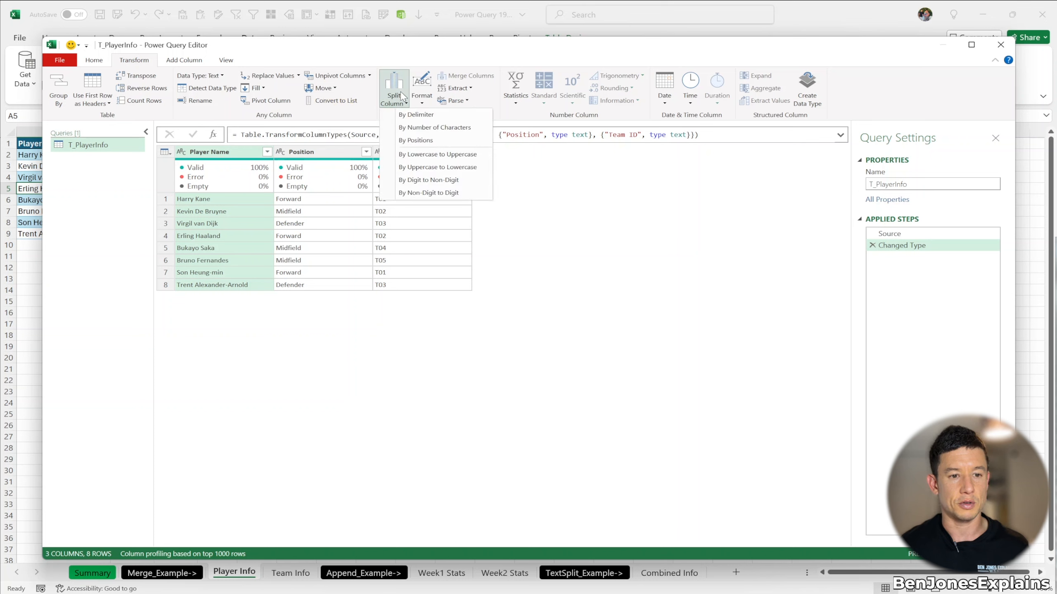
{"action": "left_click", "coordinate": [425, 106]}
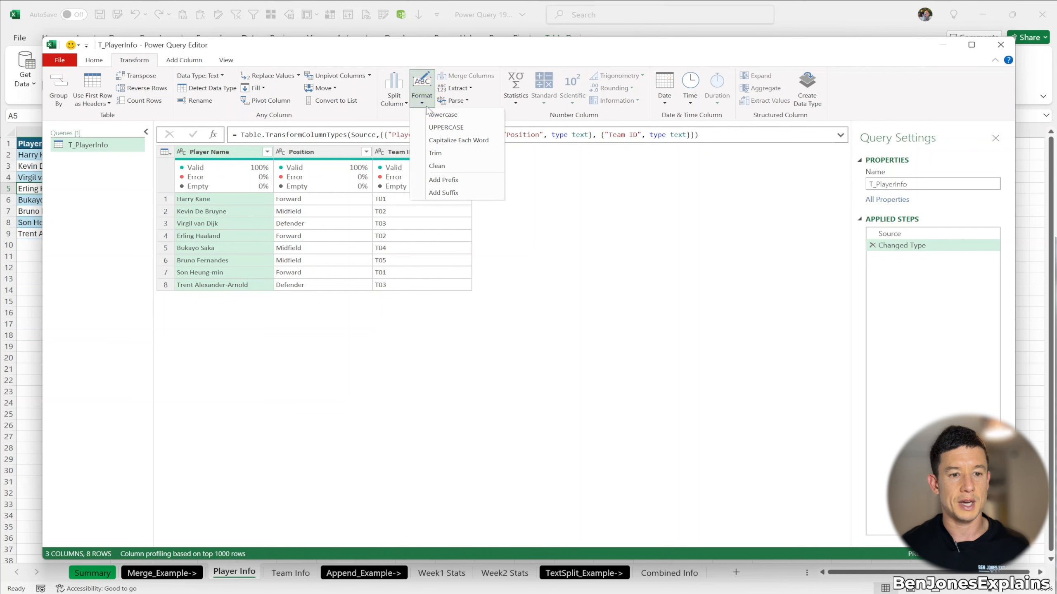
{"action": "left_click", "coordinate": [476, 91]}
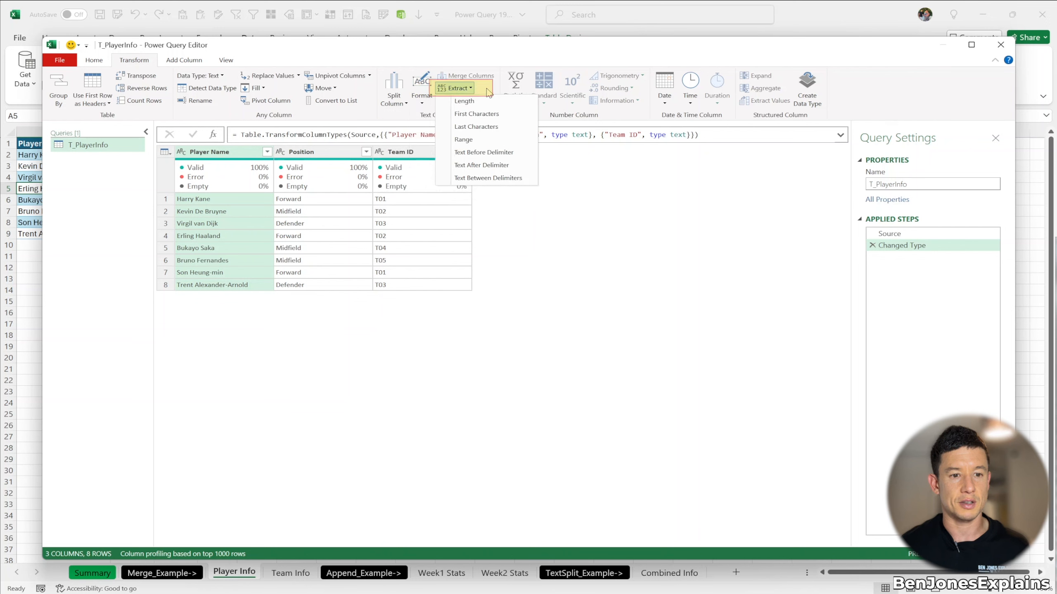
{"action": "left_click", "coordinate": [487, 90]}
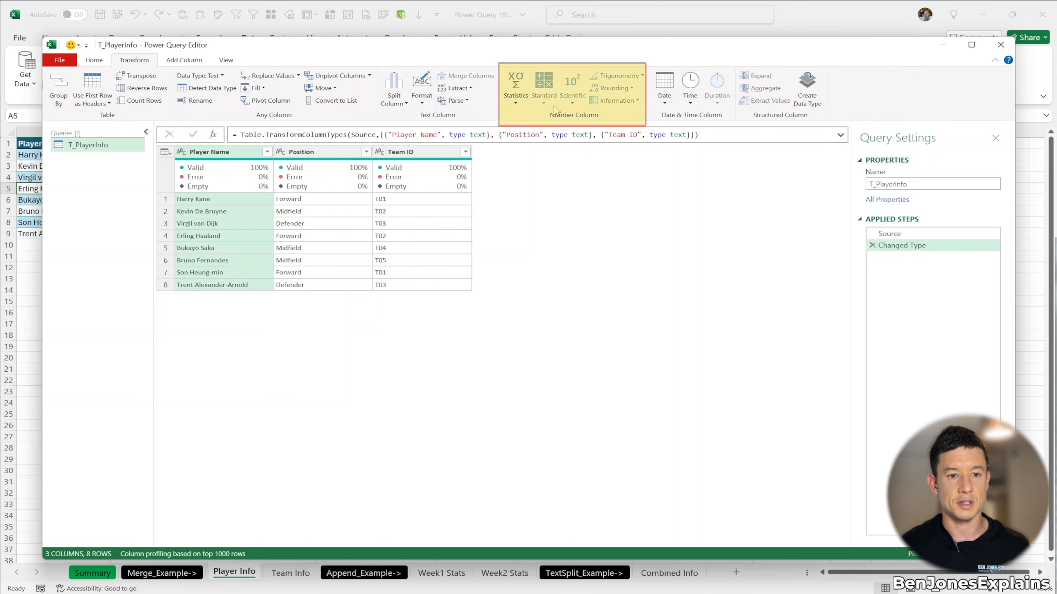
{"action": "left_click", "coordinate": [516, 94]}
{"action": "left_click", "coordinate": [516, 94]}
{"action": "left_click", "coordinate": [665, 94]}
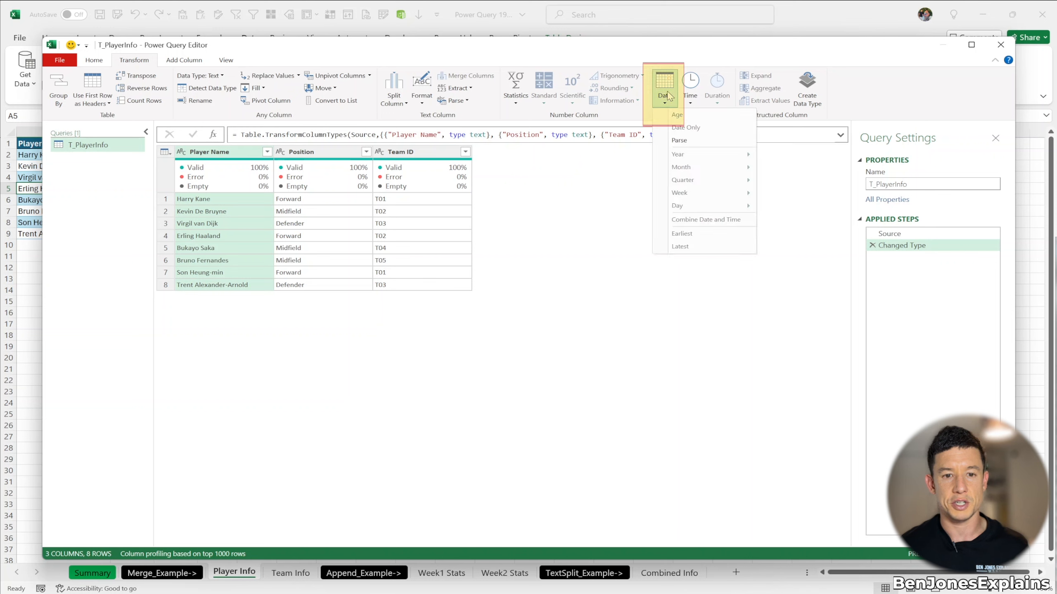
{"action": "left_click", "coordinate": [694, 89]}
{"action": "left_click", "coordinate": [697, 87]}
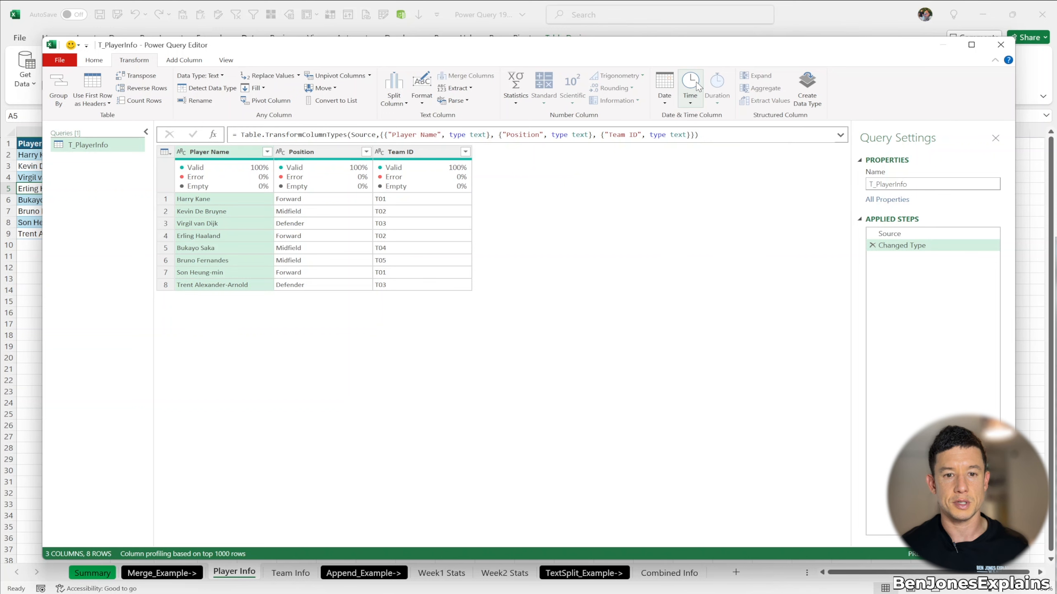
- Review the options for adding new columns, including index columns and formatted text columns
{"action": "left_click", "coordinate": [198, 62]}
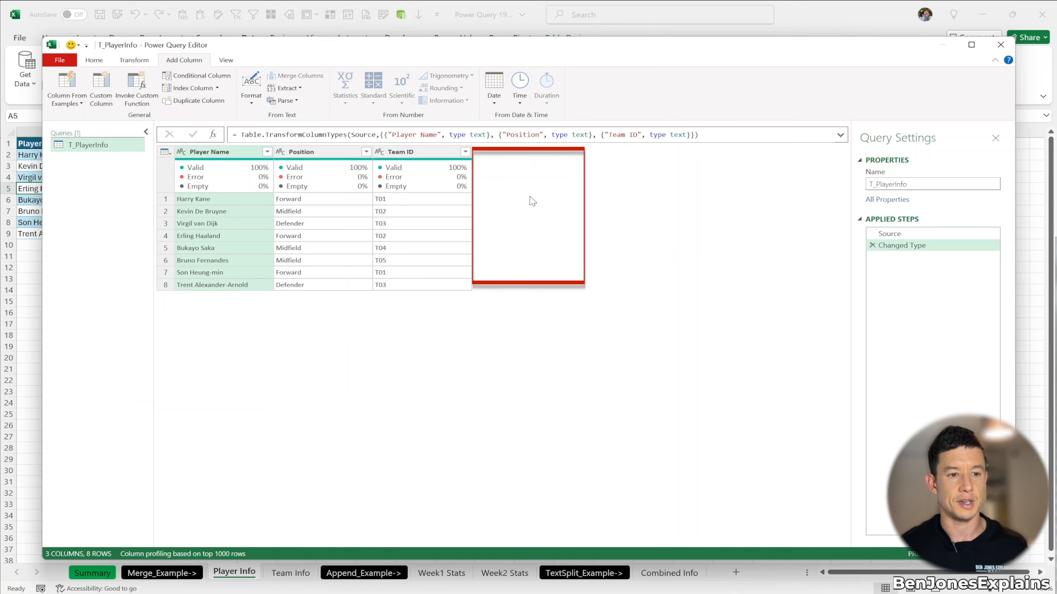
{"action": "left_click", "coordinate": [217, 88]}
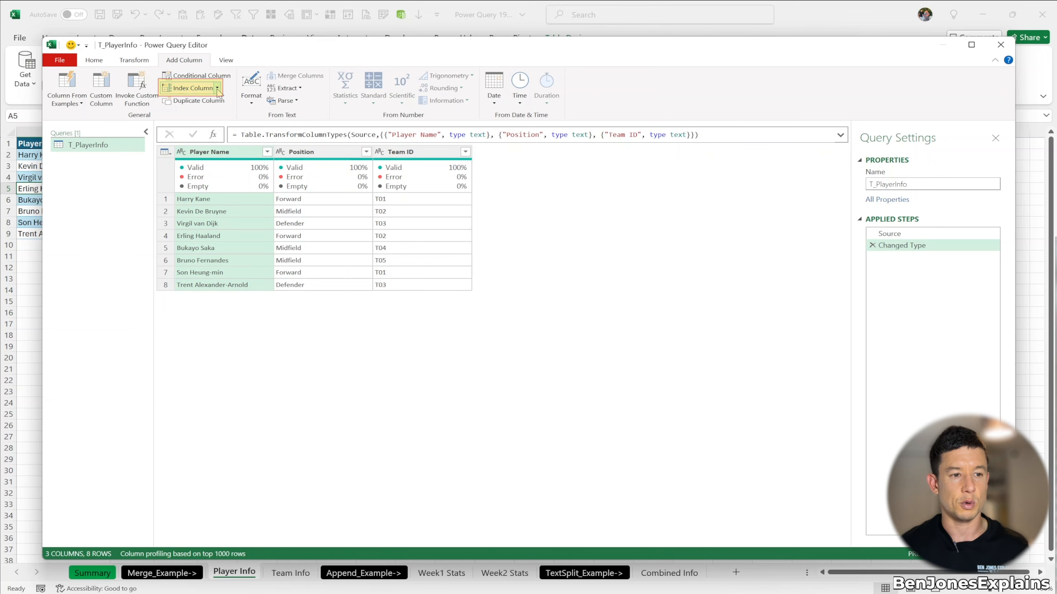
{"action": "left_click", "coordinate": [244, 70]}
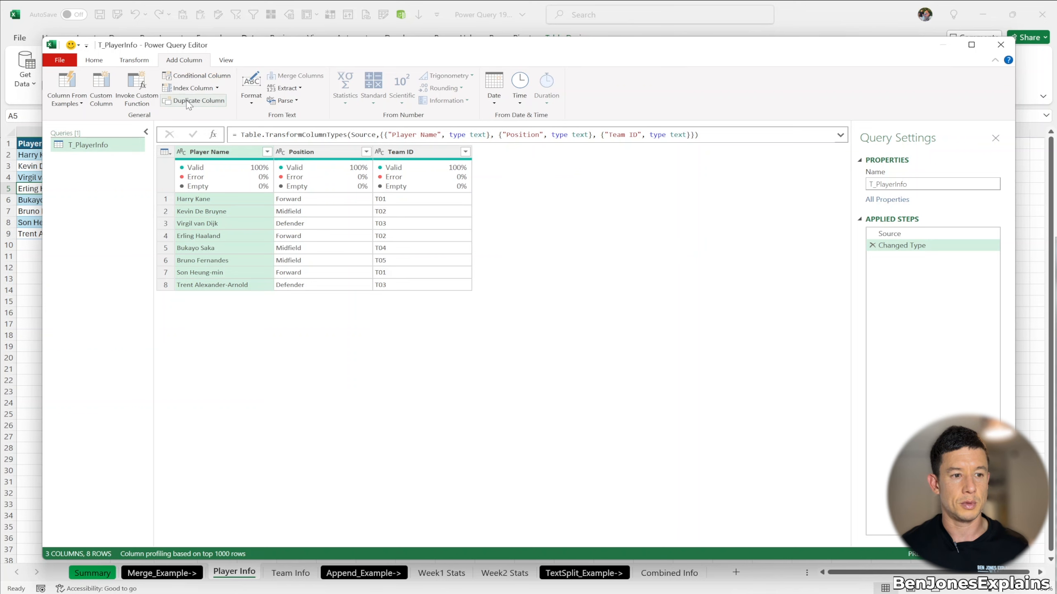
{"action": "left_click", "coordinate": [251, 102]}
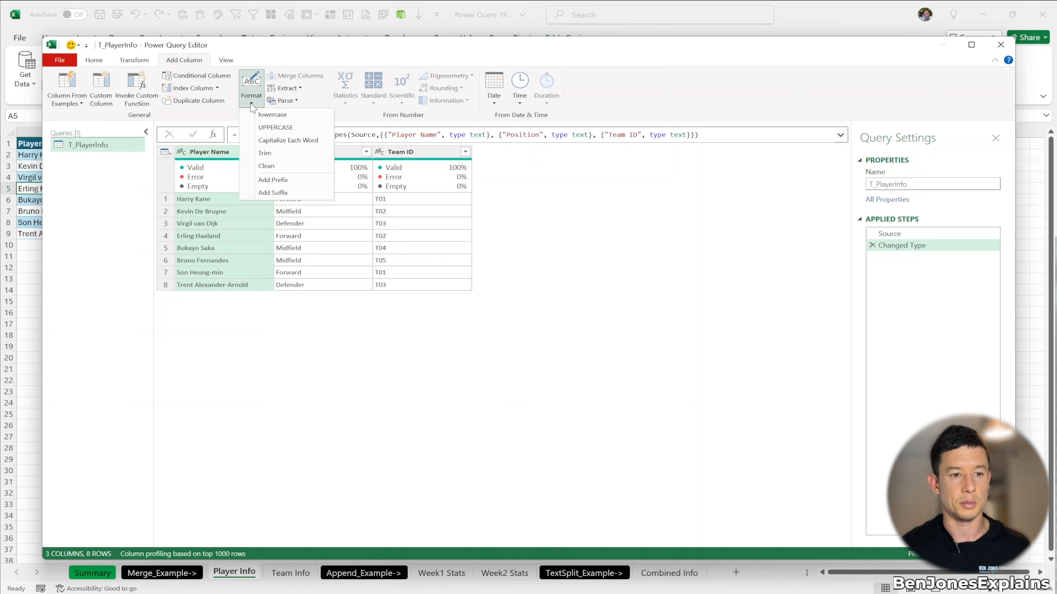
{"action": "left_click", "coordinate": [349, 62]}
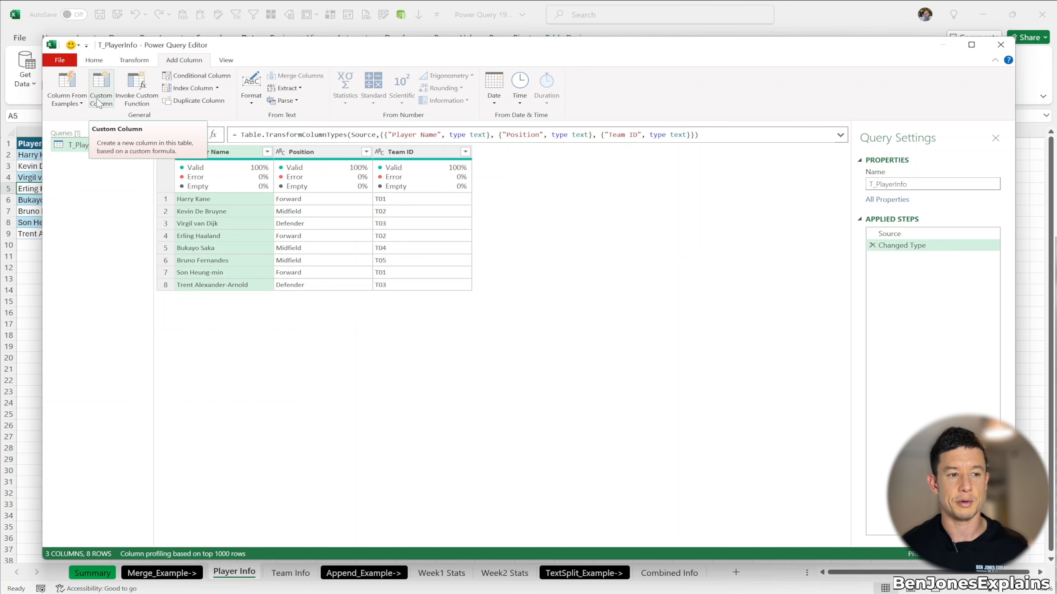
- Switch the column quality details off and on again, and inspect the Player Name column's quality and profile
{"action": "left_click", "coordinate": [226, 60]}
{"action": "left_click", "coordinate": [160, 103]}
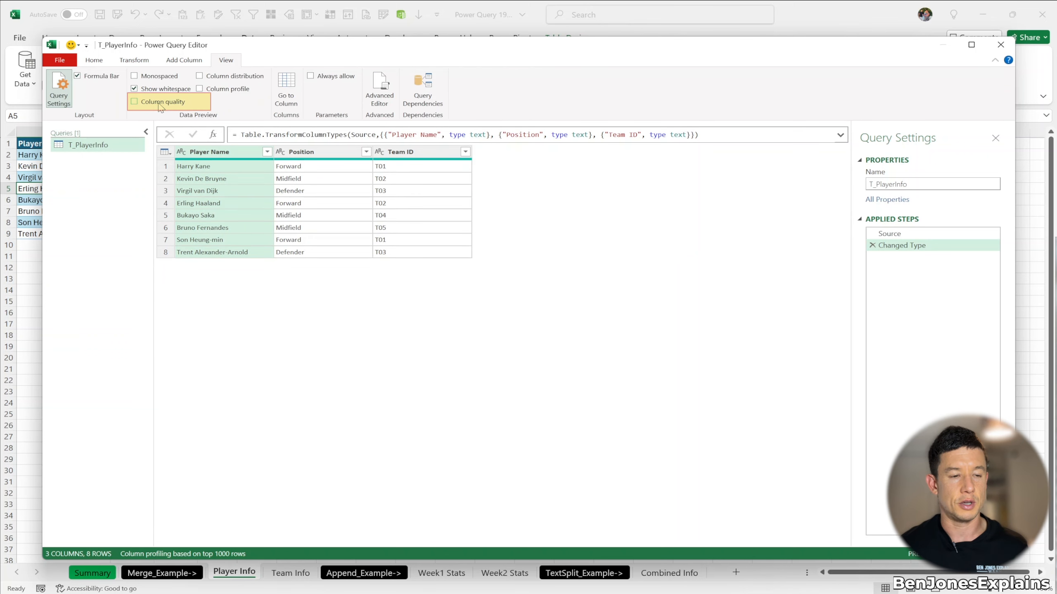
{"action": "left_click", "coordinate": [160, 104]}
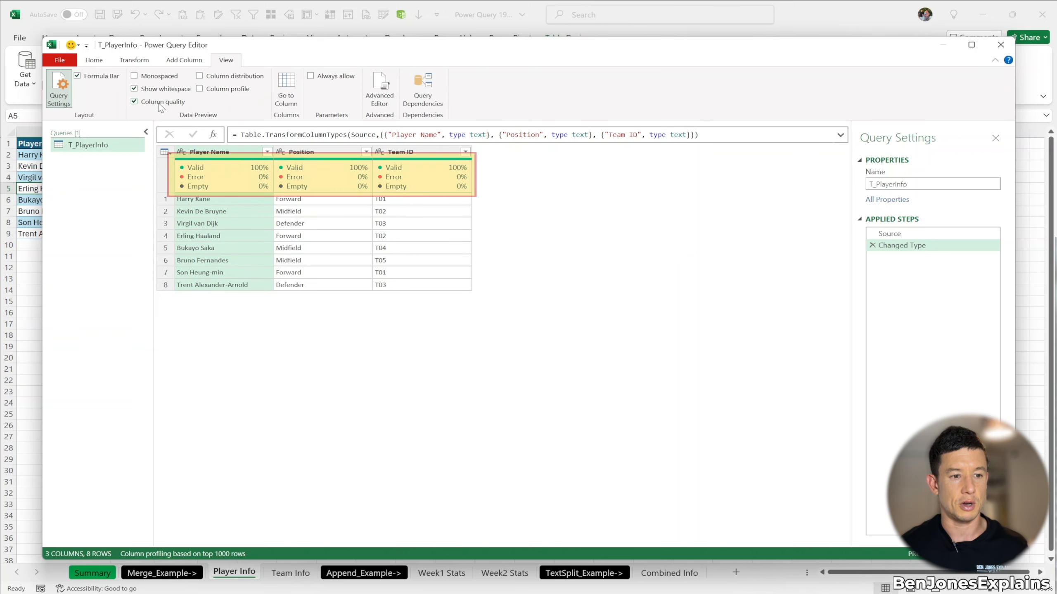
{"action": "mouse_move", "coordinate": [195, 166]}
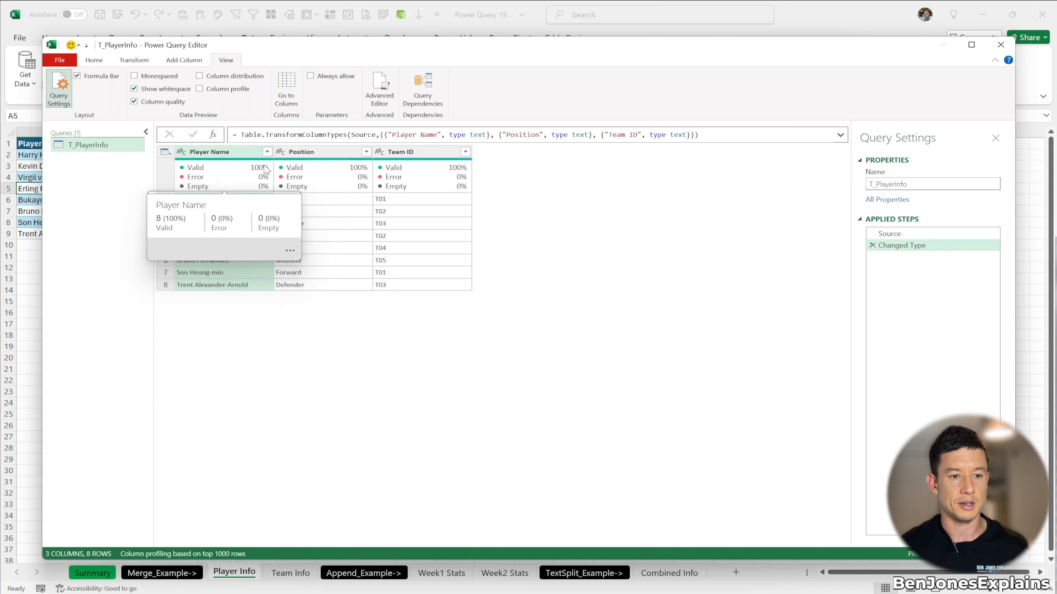
{"action": "mouse_move", "coordinate": [416, 162]}
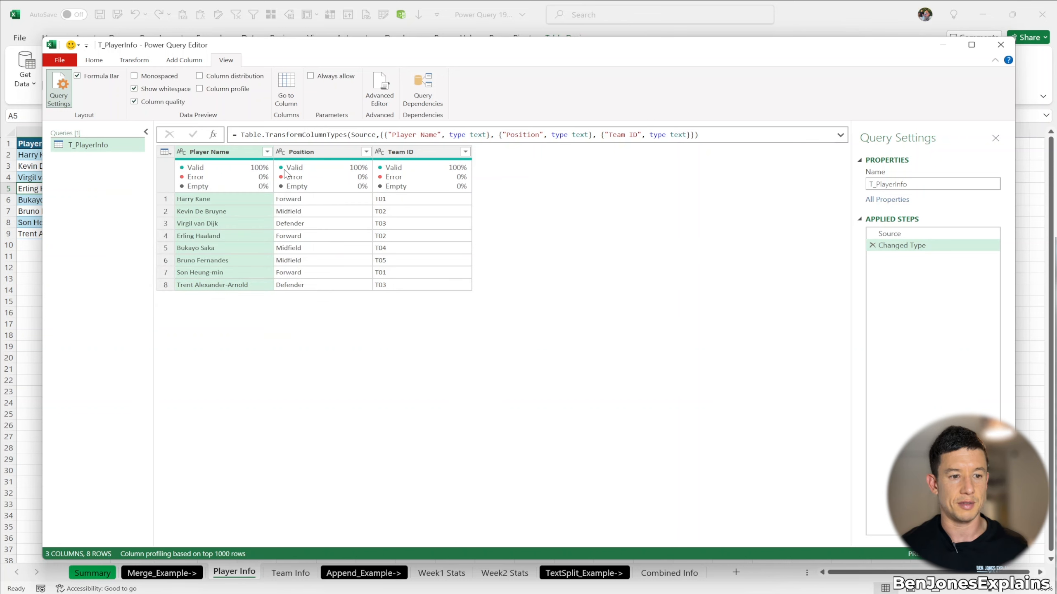
{"action": "left_click", "coordinate": [204, 88]}
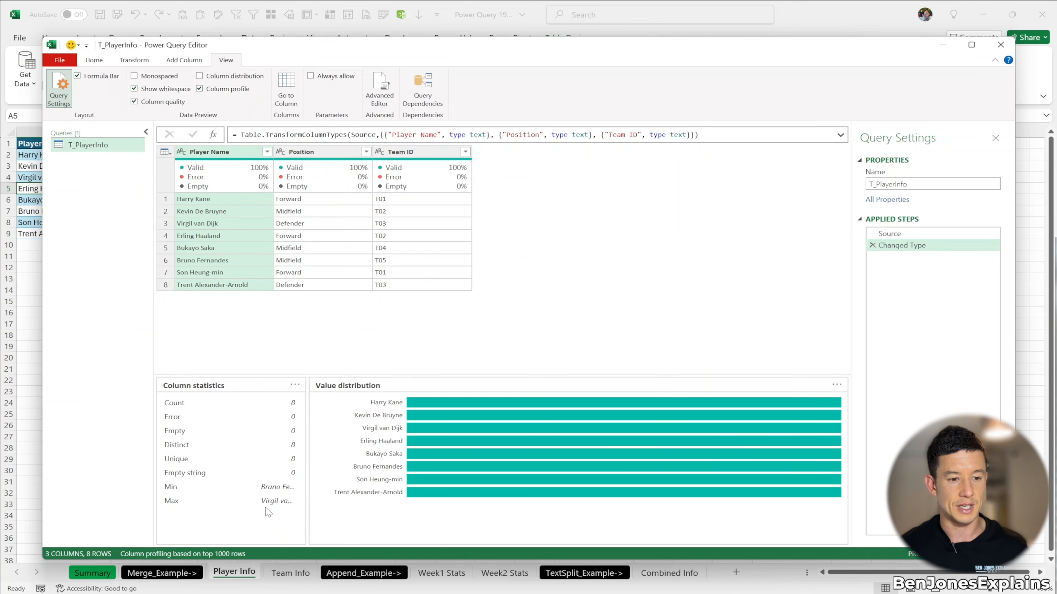
{"action": "left_click", "coordinate": [240, 79]}
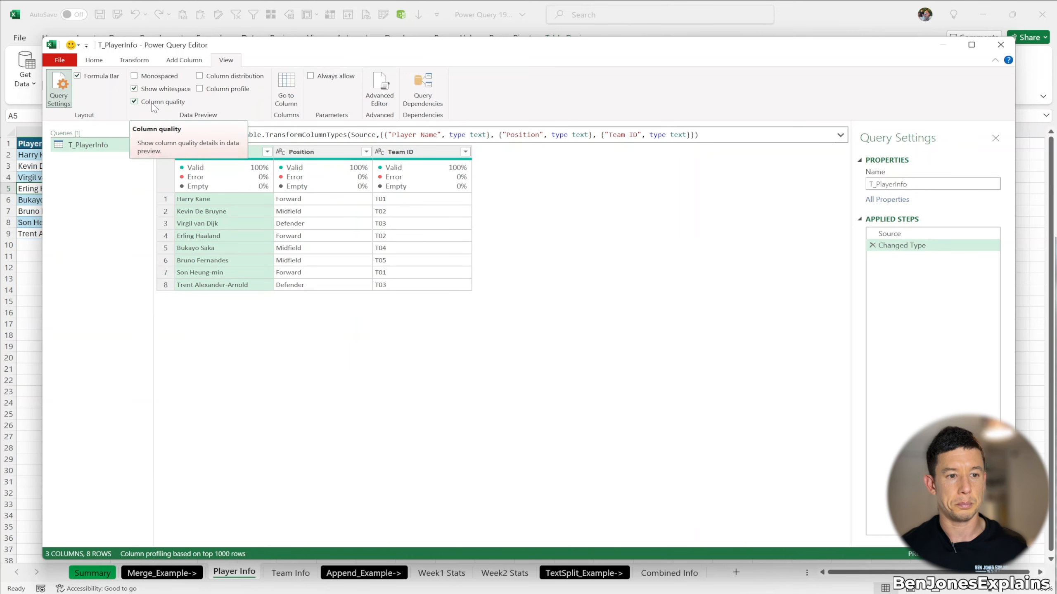
- Inspect the T_PlayerInfo query in the Advanced Editor and view its query dependencies diagram
{"action": "left_click", "coordinate": [385, 99]}
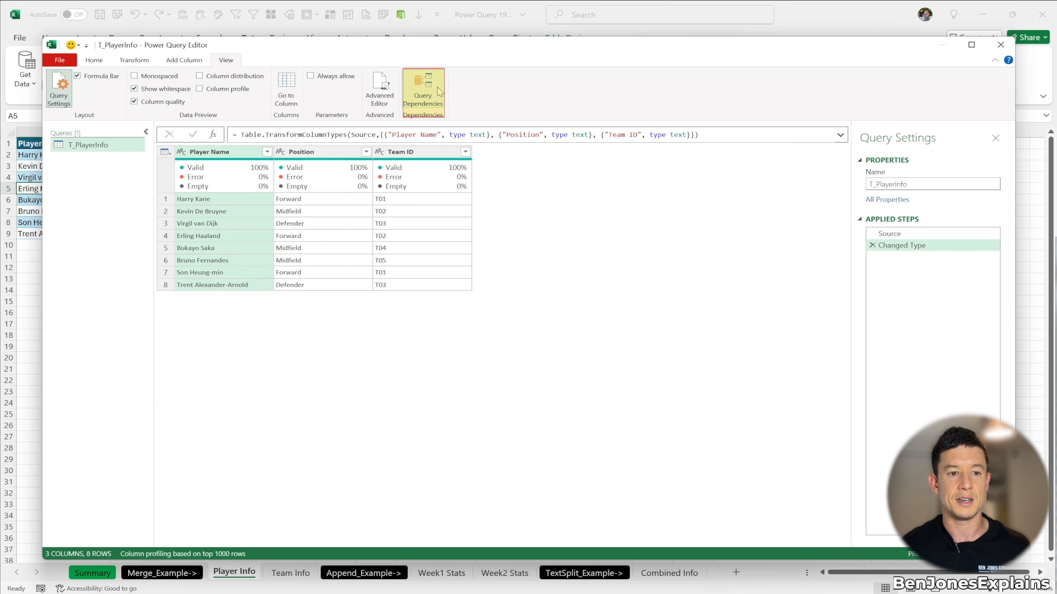
{"action": "left_click", "coordinate": [438, 86]}
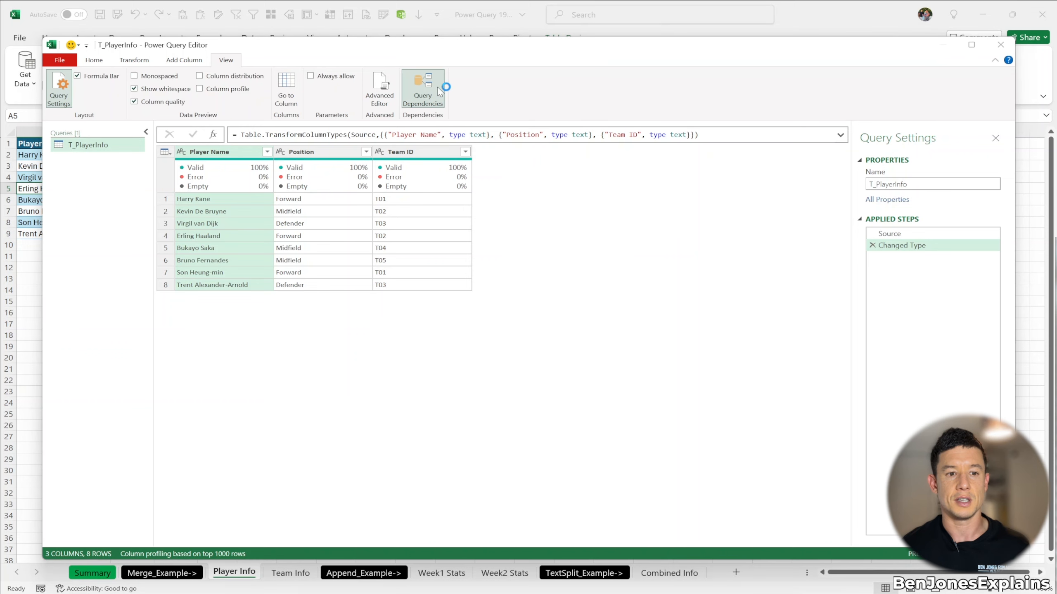
{"action": "scroll", "coordinate": [410, 293], "scroll_direction": "down", "scroll_amount": 5}
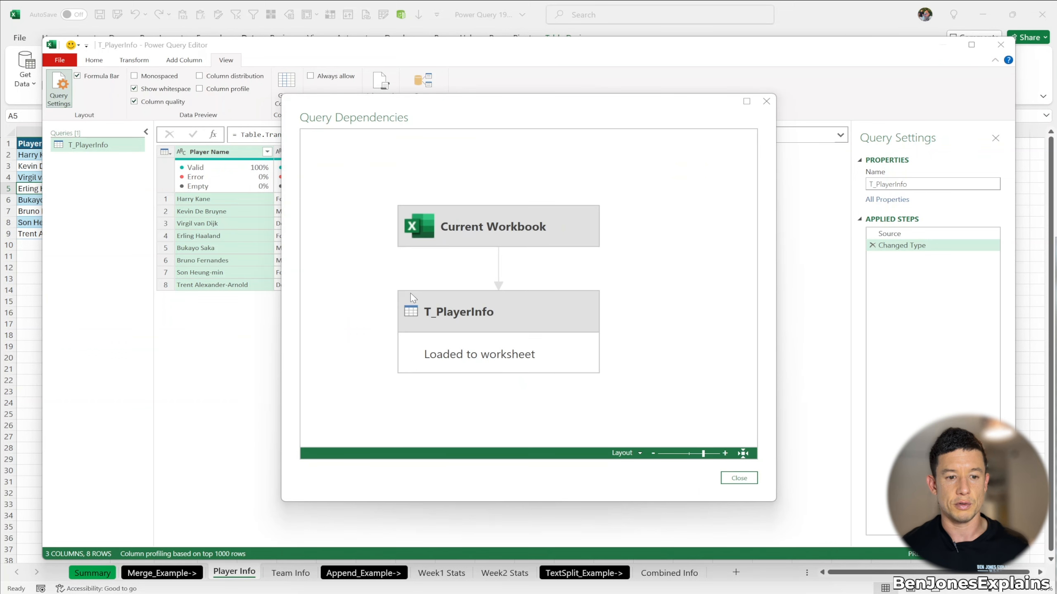
{"action": "scroll", "coordinate": [411, 297], "scroll_direction": "down", "scroll_amount": 1}
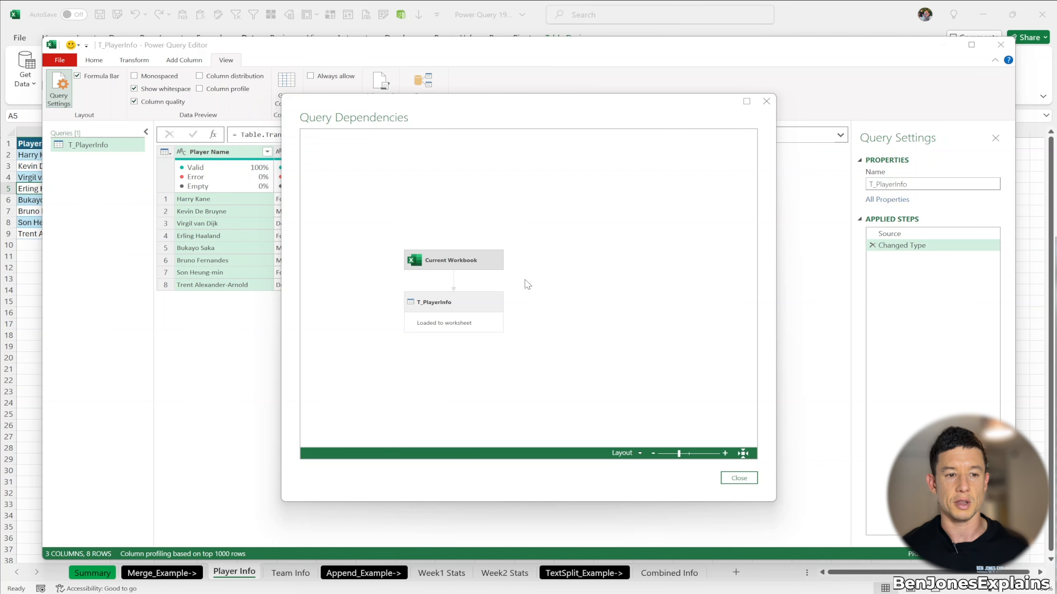
{"action": "key", "text": "Escape"}
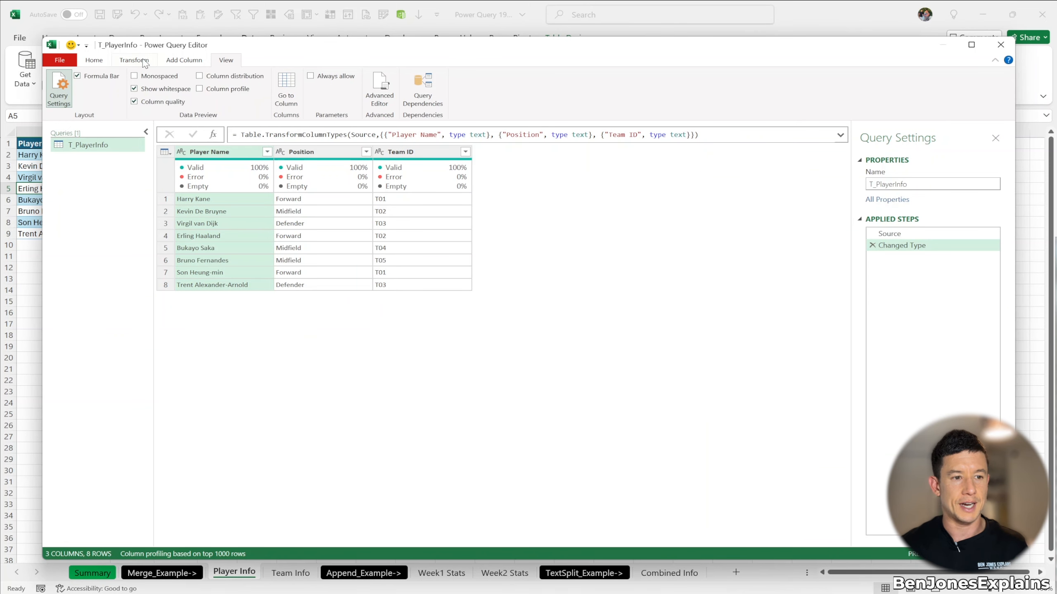
- Review the sorting and filtering options for the Player Name column, along with its other available column operations
{"action": "left_click", "coordinate": [105, 60]}
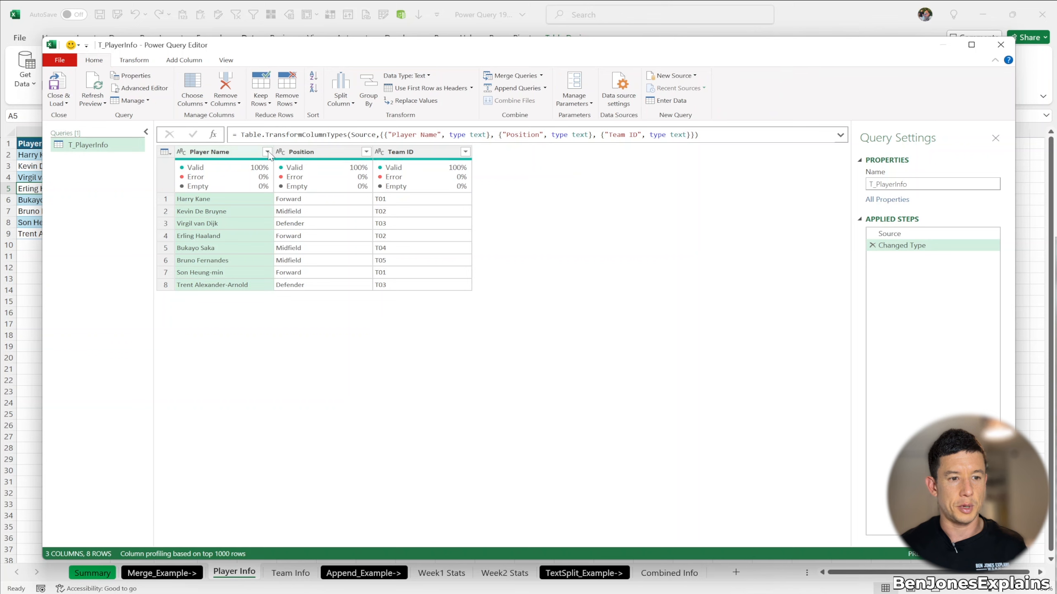
{"action": "left_click", "coordinate": [267, 152]}
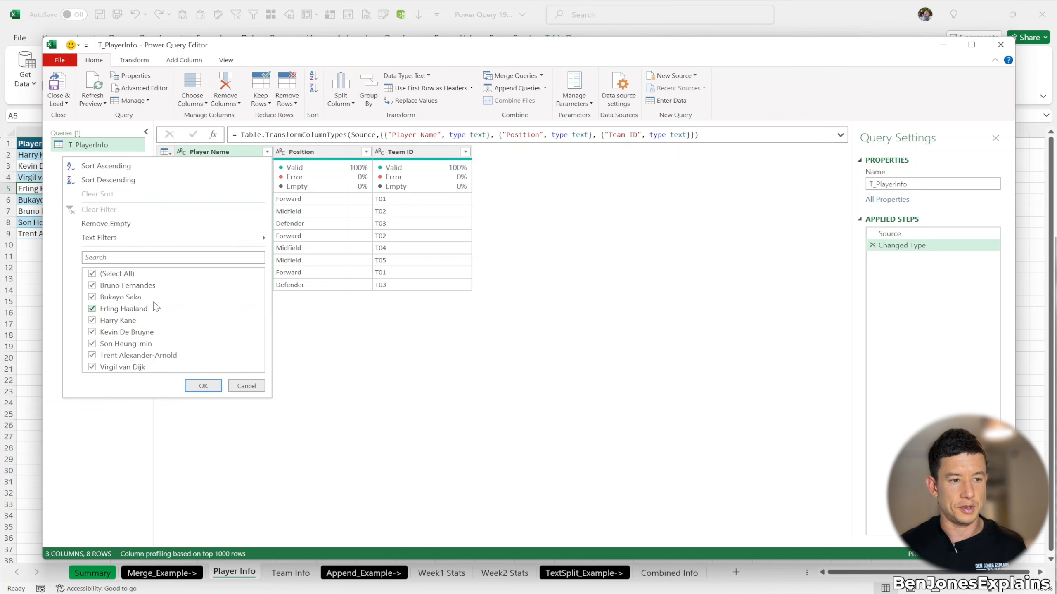
{"action": "mouse_move", "coordinate": [232, 235]}
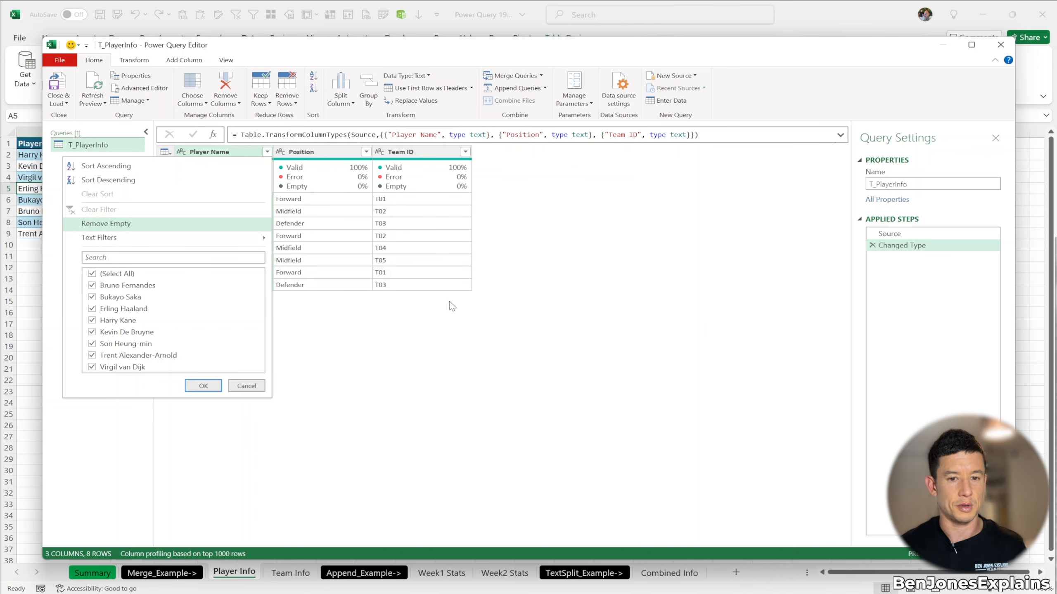
{"action": "key", "text": "Up"}
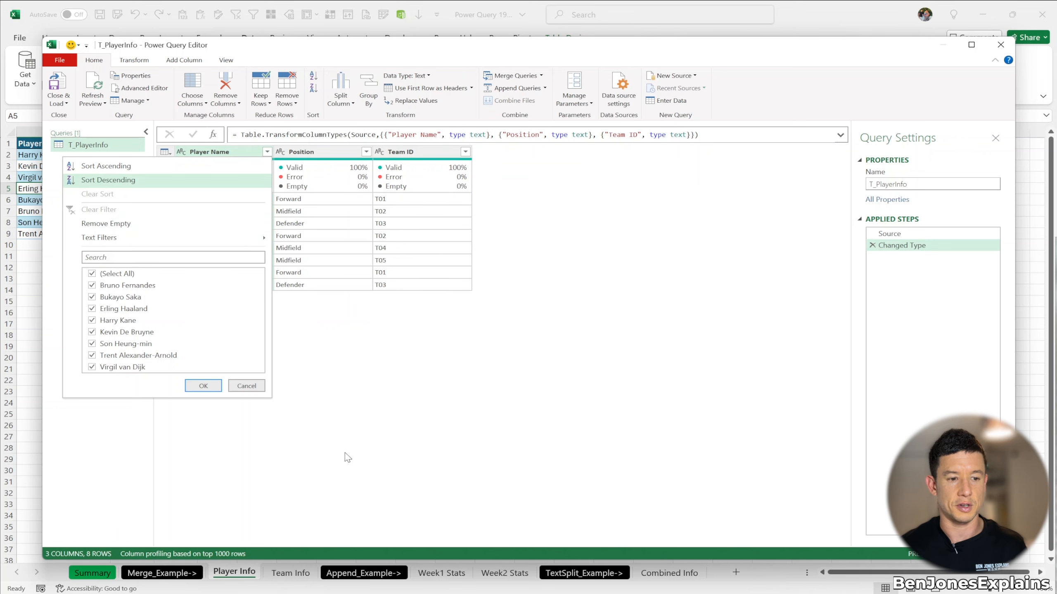
{"action": "left_click", "coordinate": [248, 386]}
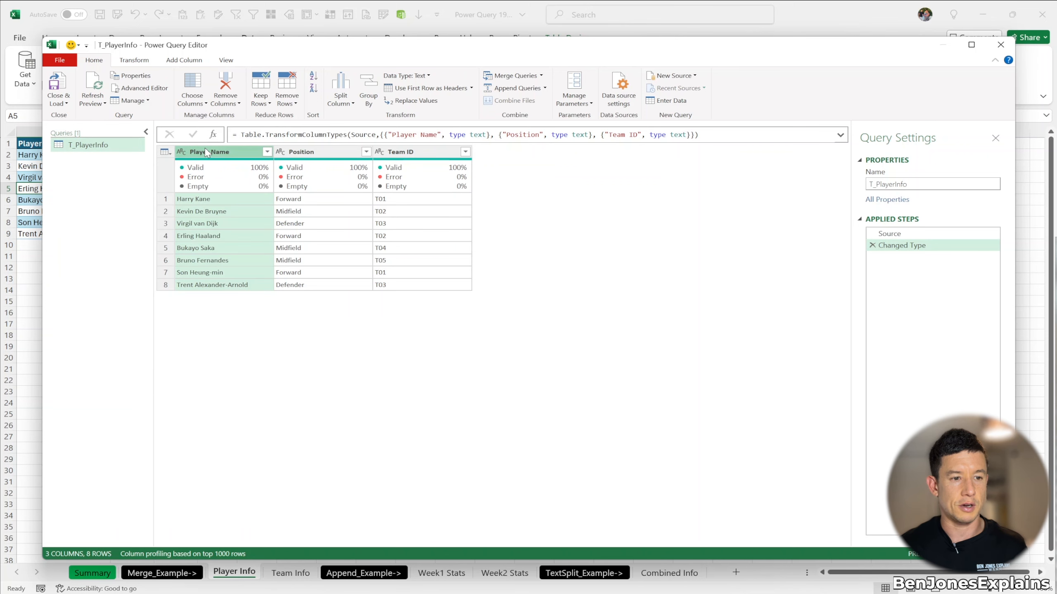
{"action": "right_click", "coordinate": [207, 152]}
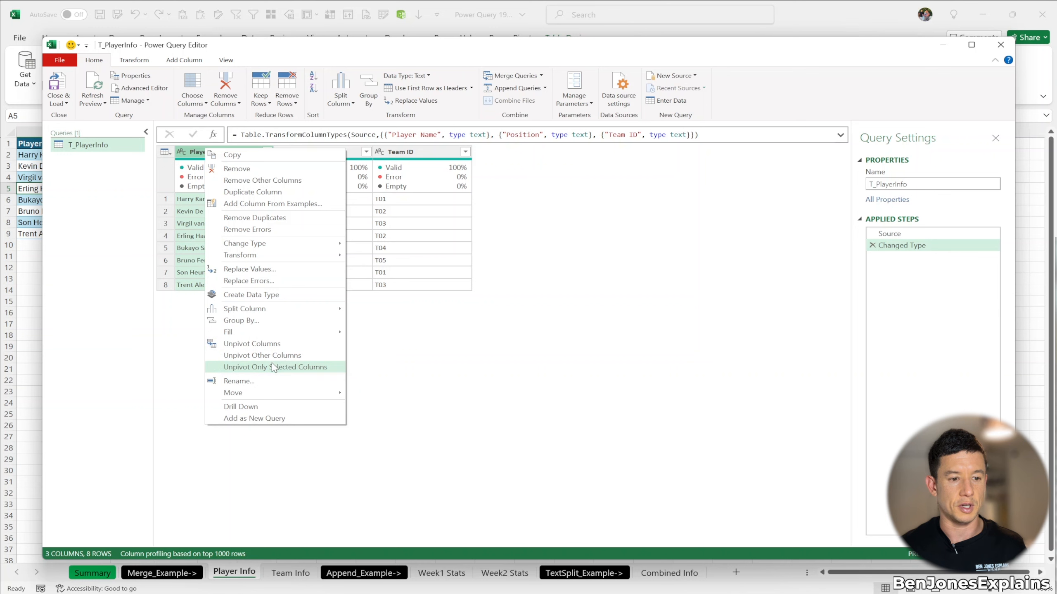
{"action": "key", "text": "Escape"}
- Rename the Player Name column to Player
{"action": "double_click", "coordinate": [223, 152]}
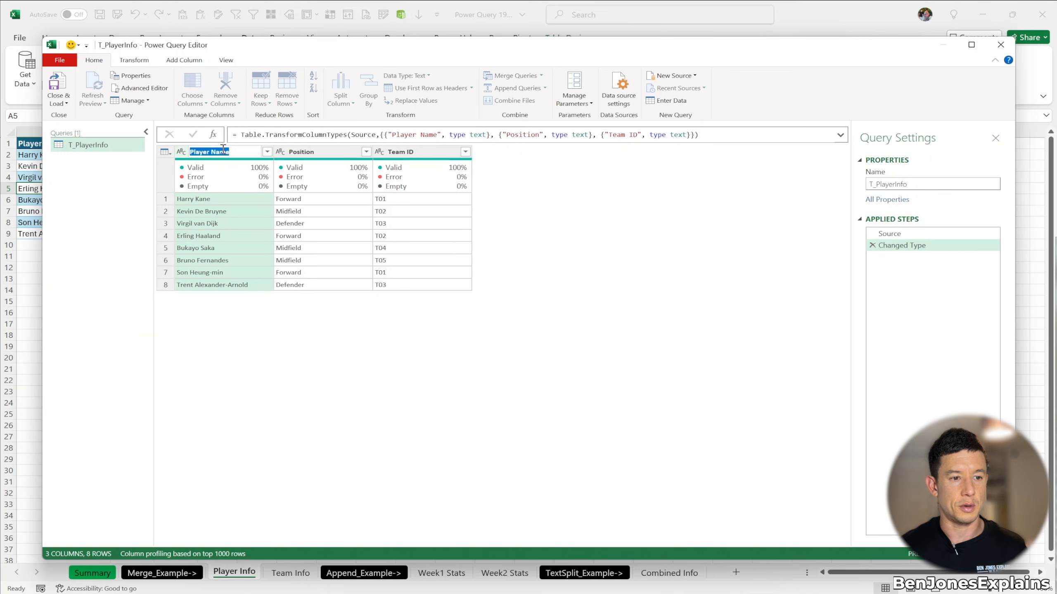
{"action": "type", "text": "Player"}
{"action": "key", "text": "Return"}
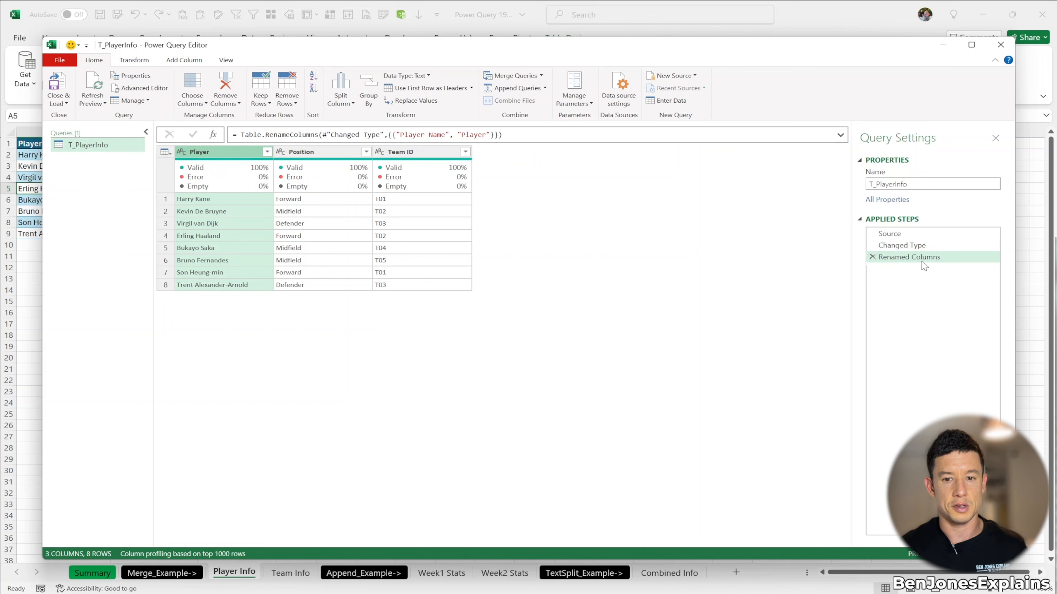
- Examine the Renamed Columns step's formula and compare it with the preceding Changed Type step
{"action": "left_click", "coordinate": [890, 260]}
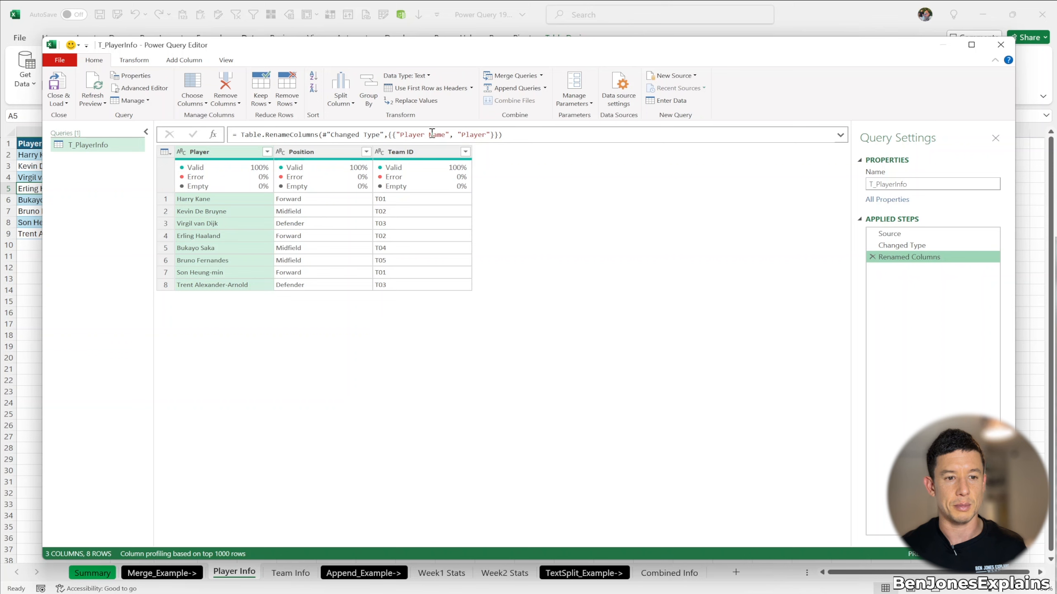
{"action": "double_click", "coordinate": [248, 134]}
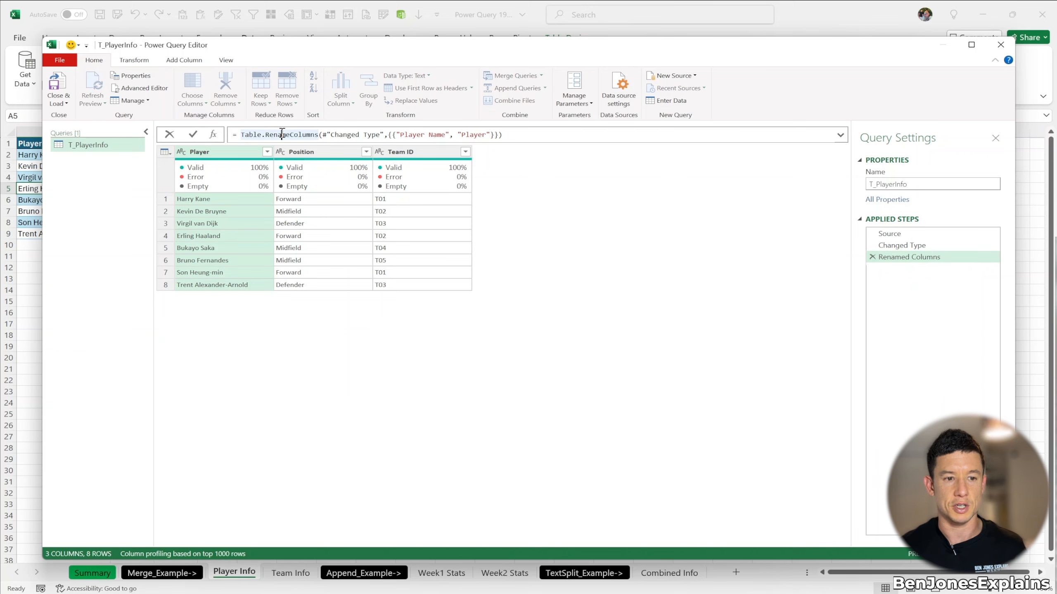
{"action": "mouse_move", "coordinate": [304, 133]}
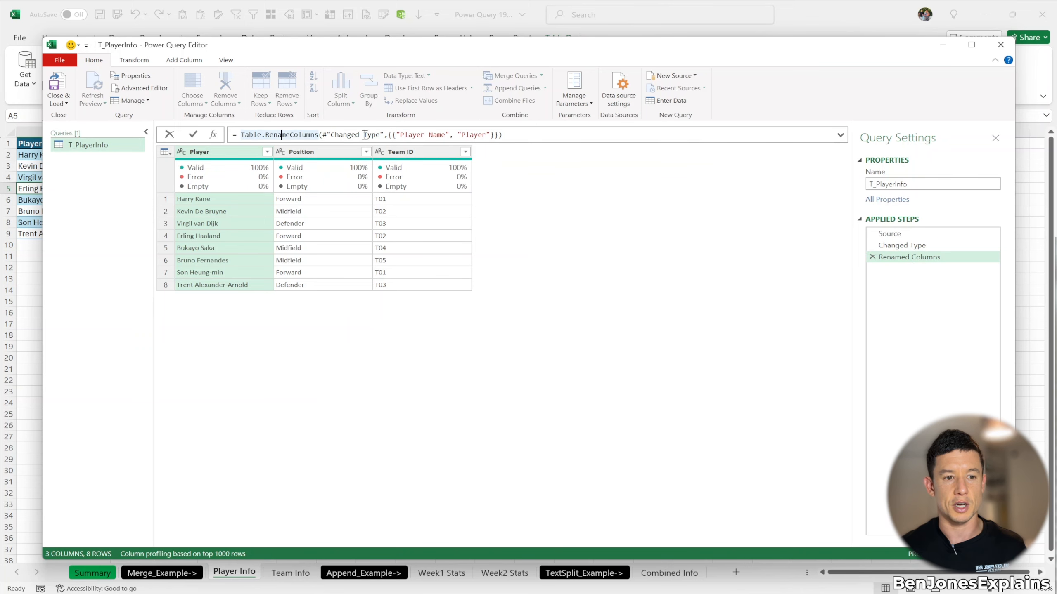
{"action": "left_click", "coordinate": [924, 246]}
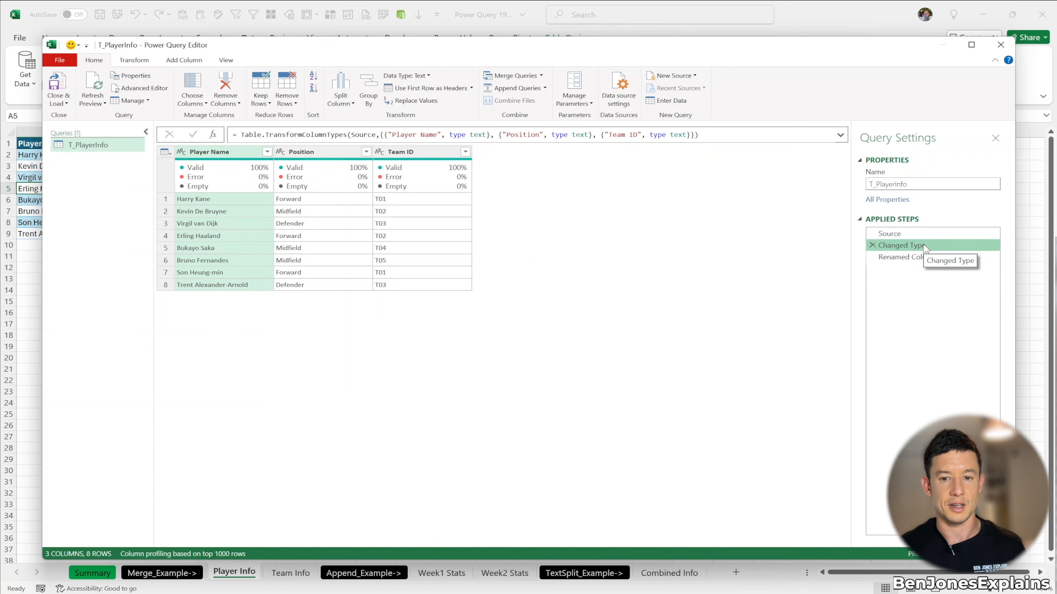
{"action": "left_click", "coordinate": [911, 257]}
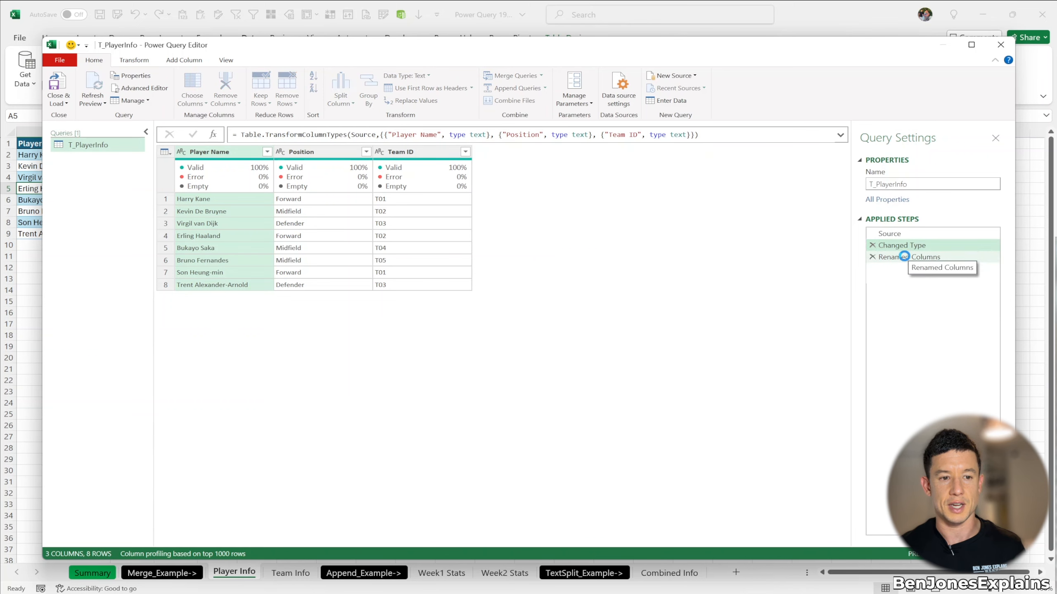
{"action": "left_click", "coordinate": [303, 135]}
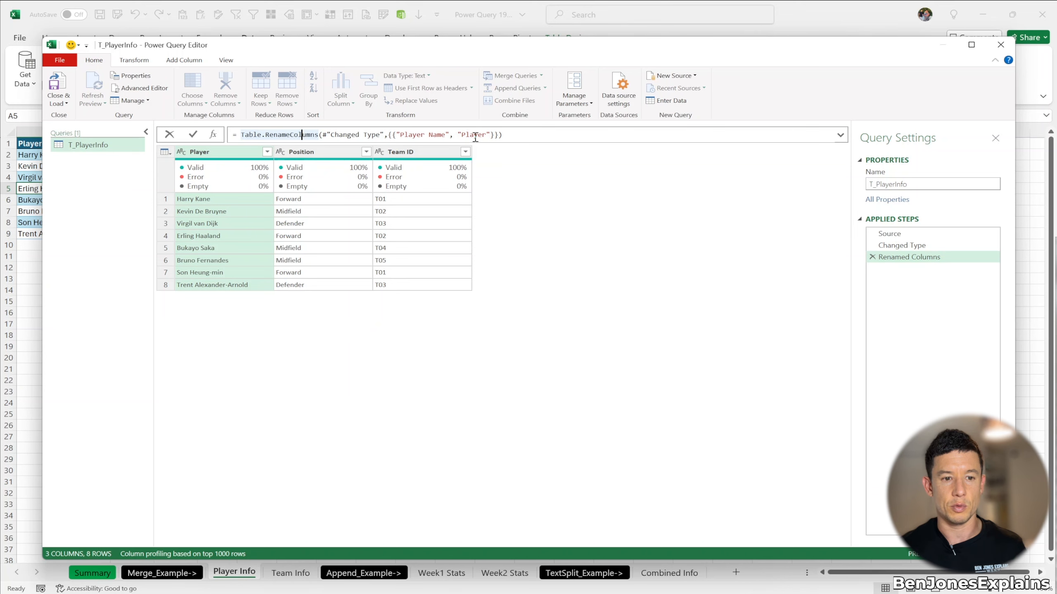
- Delete the Renamed Columns step from the query's applied steps
{"action": "left_click", "coordinate": [872, 258]}
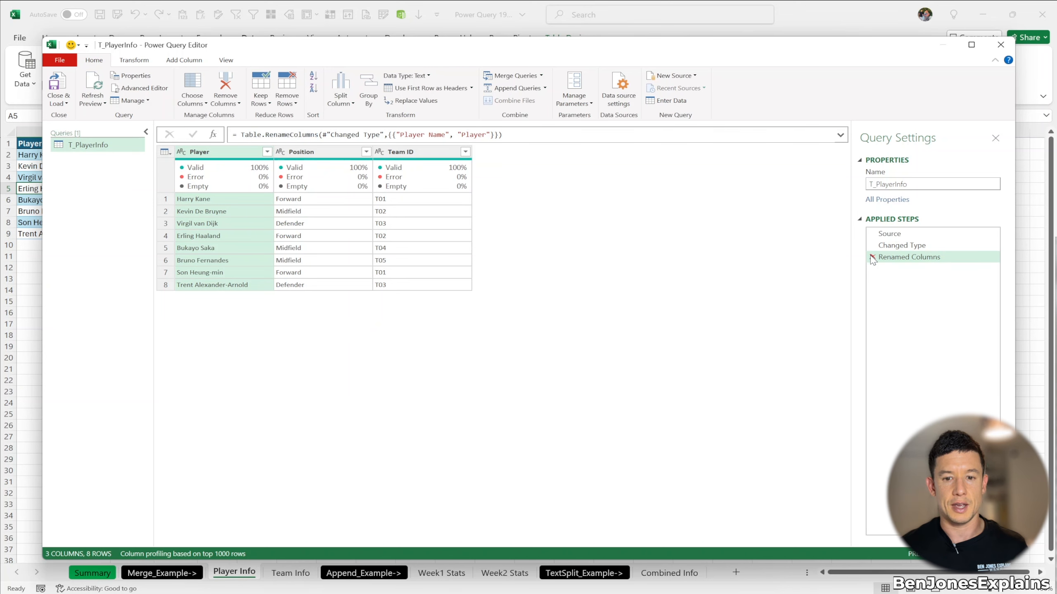
{"action": "left_click", "coordinate": [872, 258]}
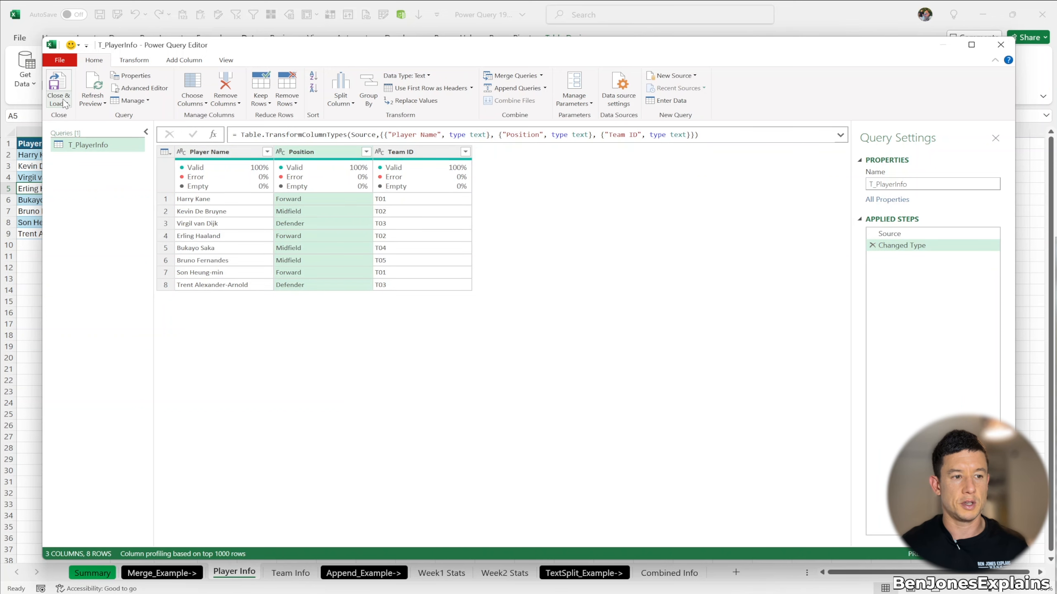
- Close the editor and load the T_PlayerInfo query with the Only Create Connection option
{"action": "left_click", "coordinate": [64, 103]}
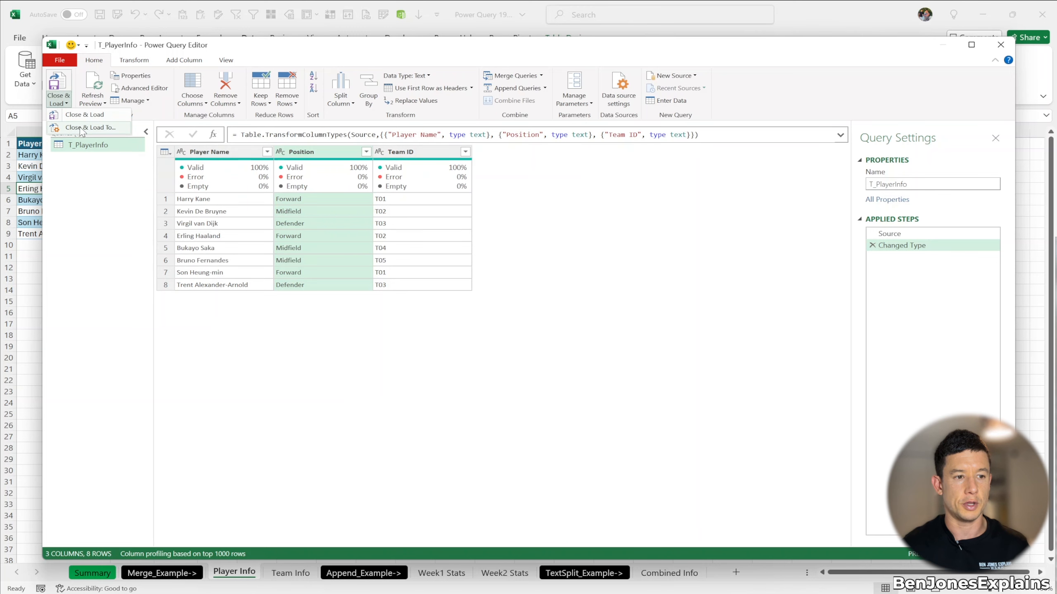
{"action": "left_click", "coordinate": [99, 116]}
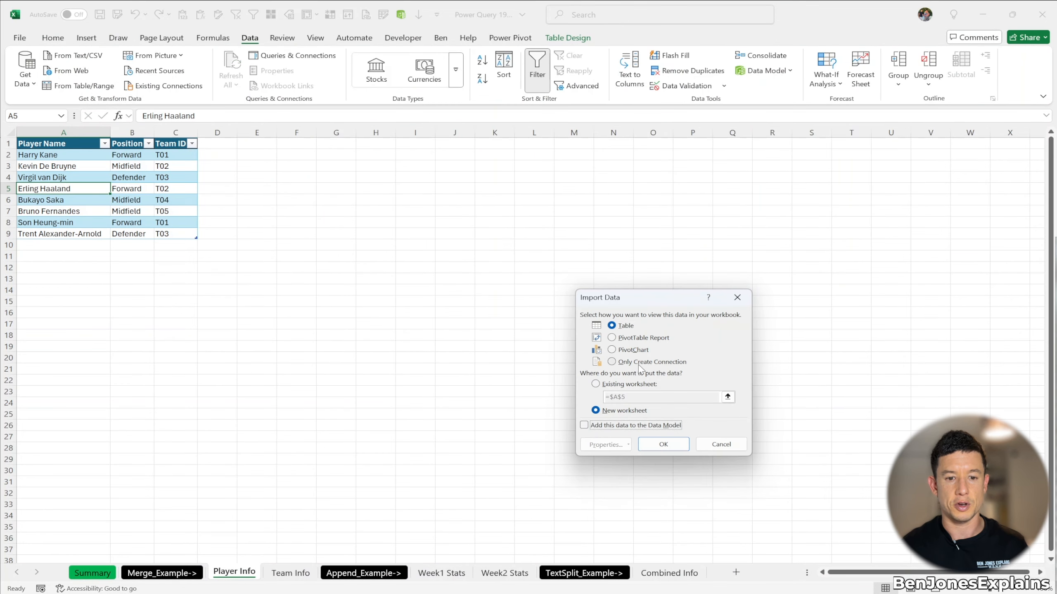
{"action": "left_click", "coordinate": [620, 364]}
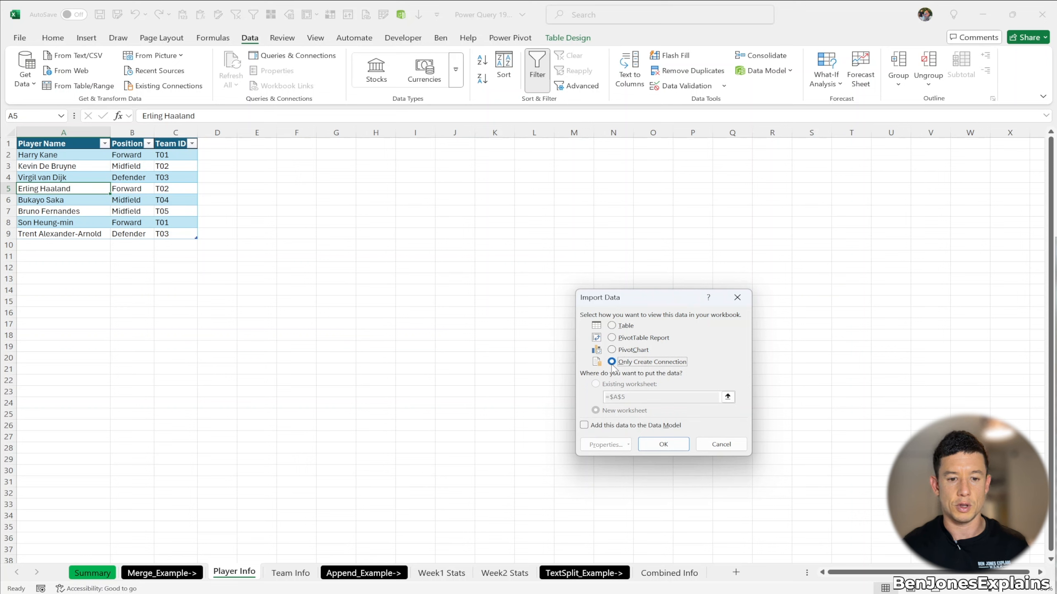
{"action": "left_click", "coordinate": [616, 351]}
{"action": "left_click", "coordinate": [615, 327]}
{"action": "left_click", "coordinate": [615, 337]}
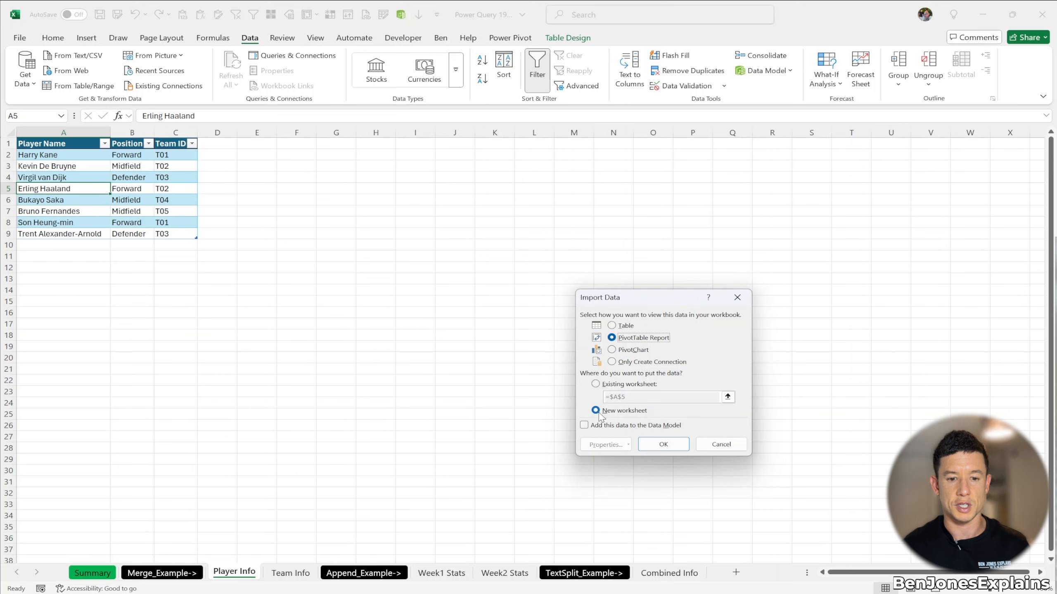
{"action": "left_click", "coordinate": [623, 363]}
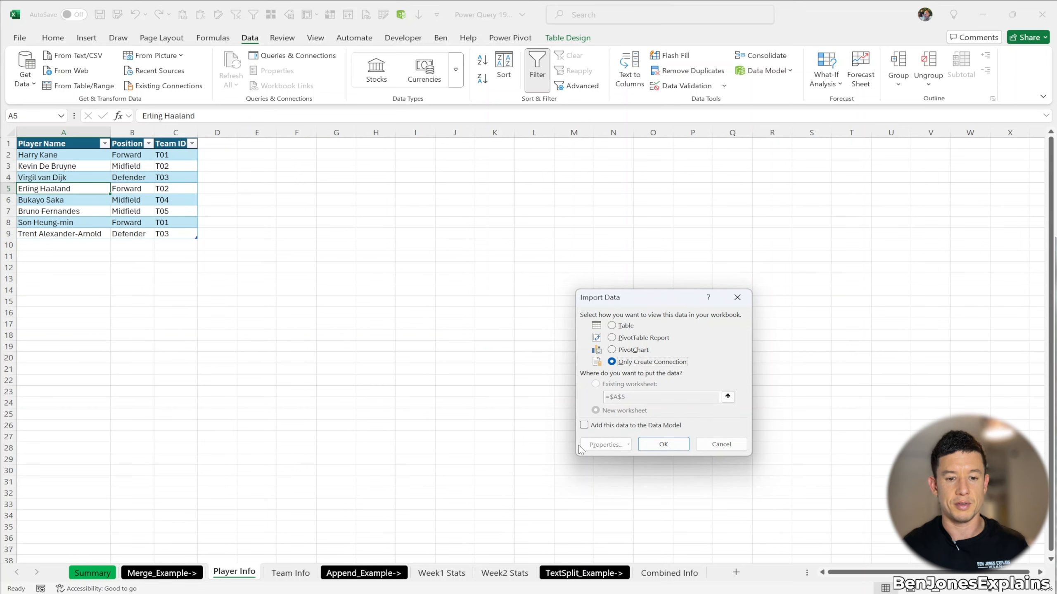
{"action": "left_click", "coordinate": [665, 445]}
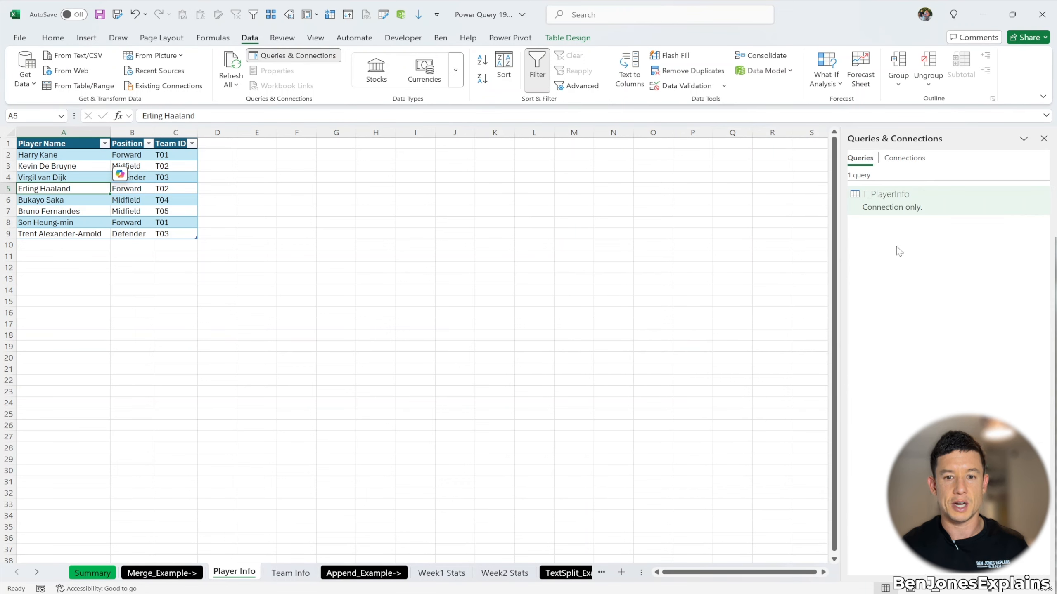
- Hide and reshow the workbook's queries and connections, and try the different ways of reopening the Power Query Editor
{"action": "left_click", "coordinate": [1044, 138]}
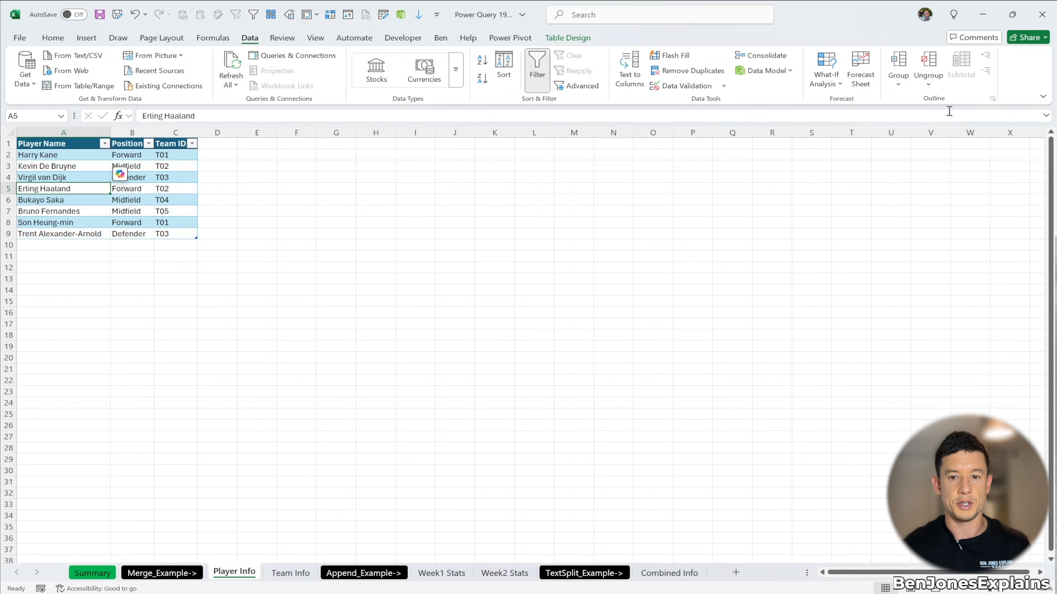
{"action": "left_click", "coordinate": [294, 55]}
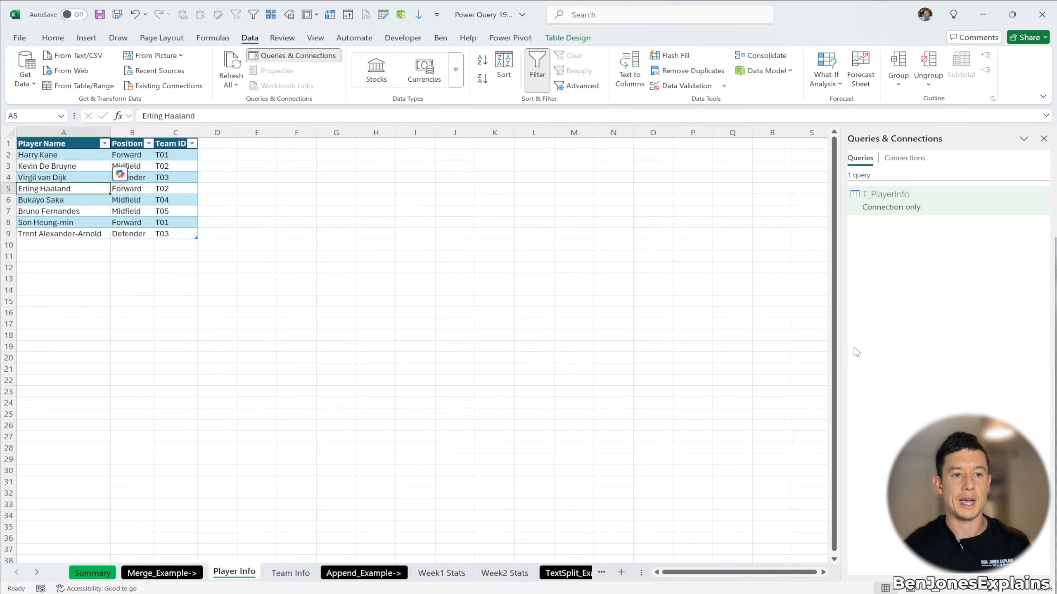
{"action": "double_click", "coordinate": [900, 209]}
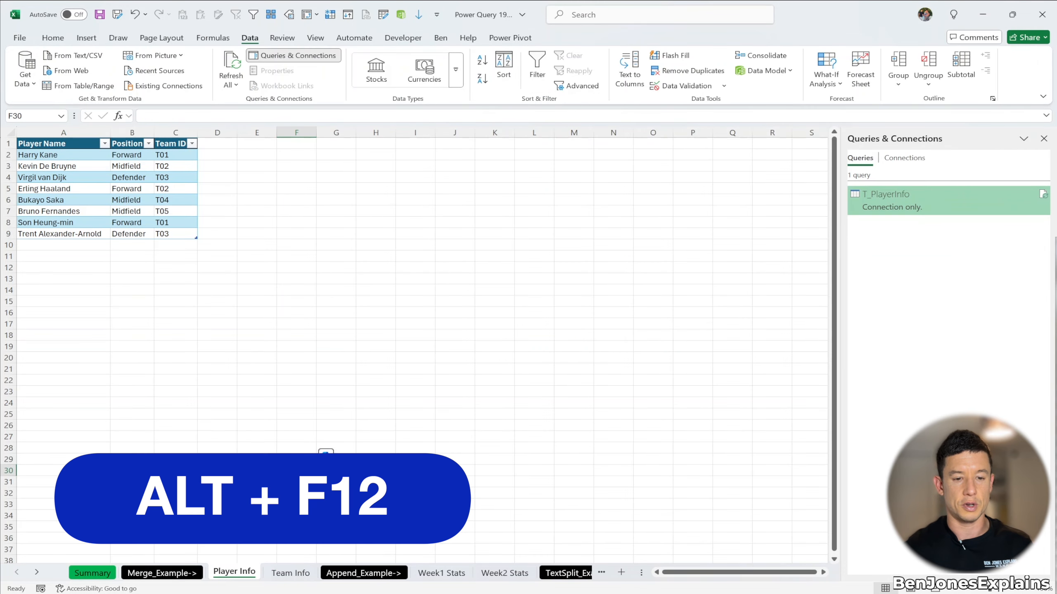
{"action": "key", "text": "alt+F12"}
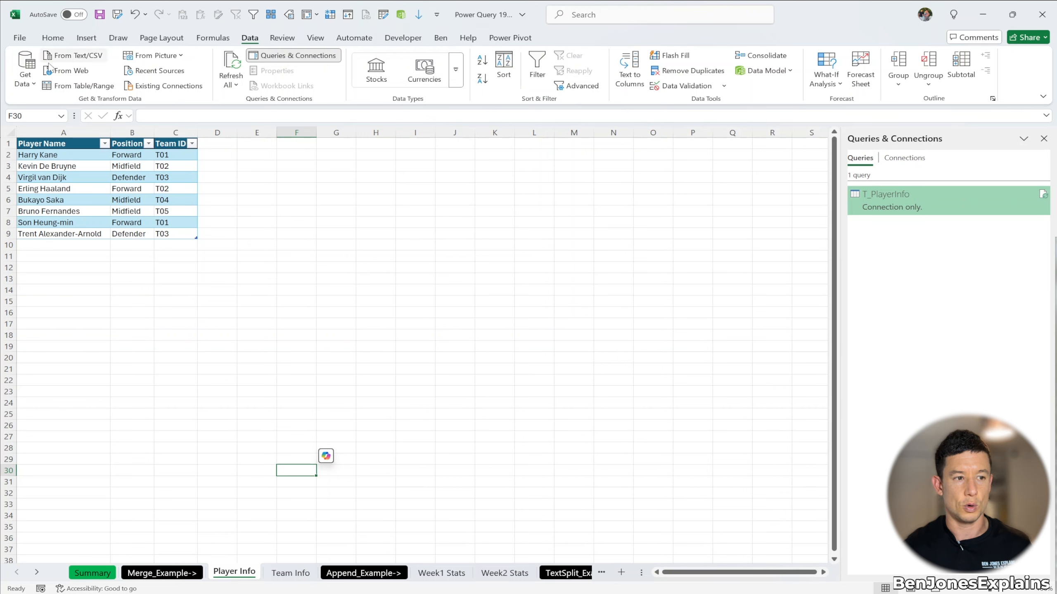
{"action": "left_click", "coordinate": [27, 79]}
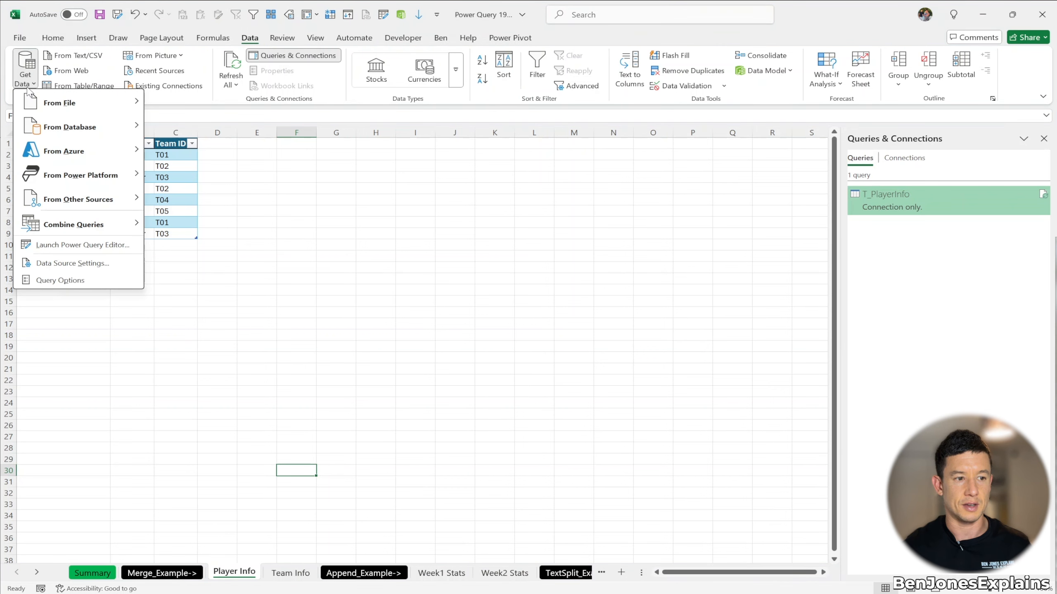
{"action": "left_click", "coordinate": [65, 245]}
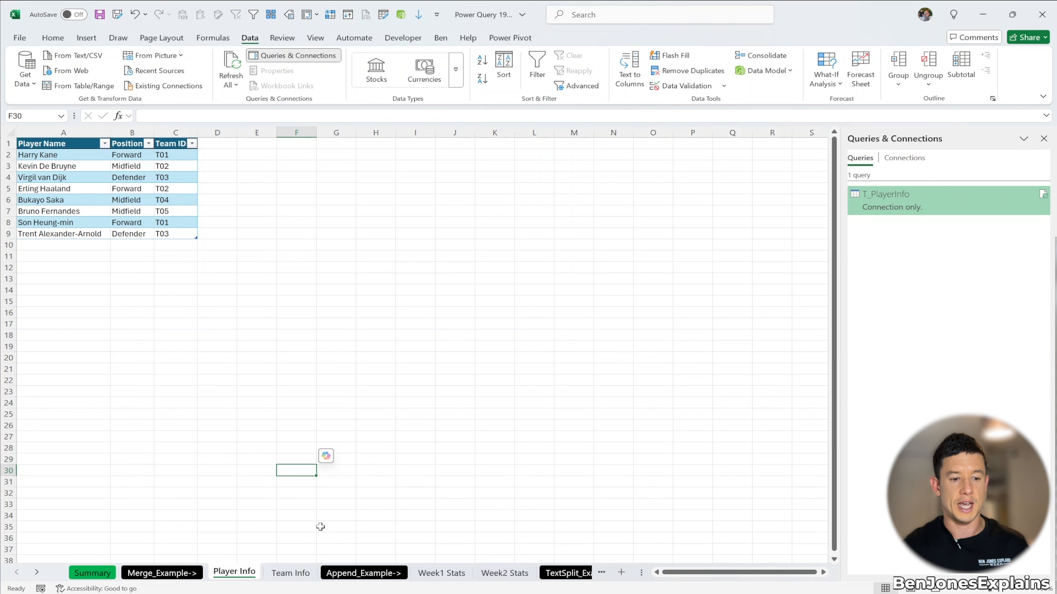
- Convert the Team Info data into a table with headers named T_Teaminfo and load it into the Power Query Editor
{"action": "left_click", "coordinate": [293, 574]}
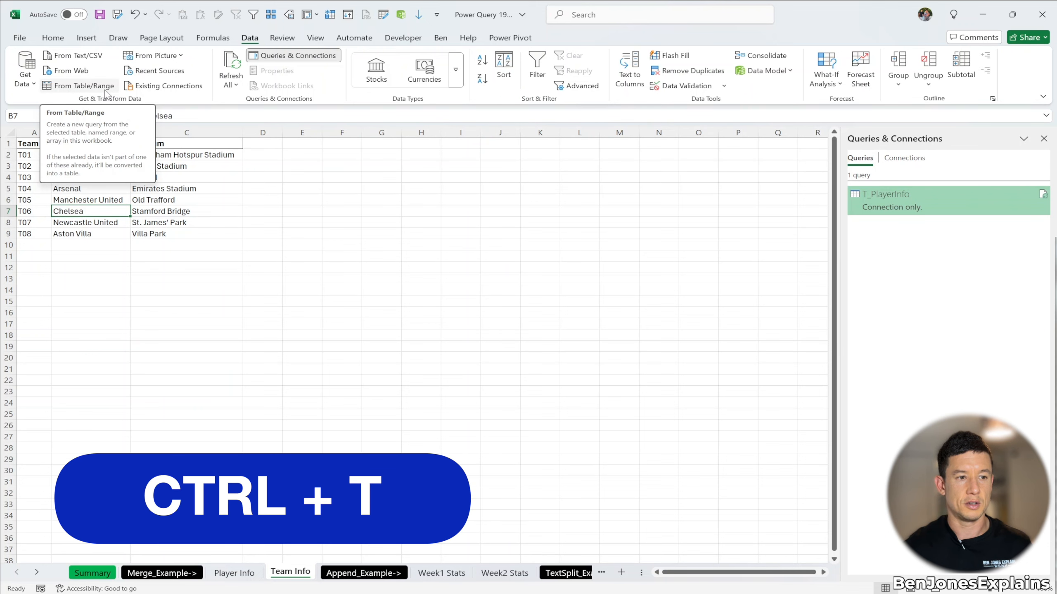
{"action": "key", "text": "ctrl+t"}
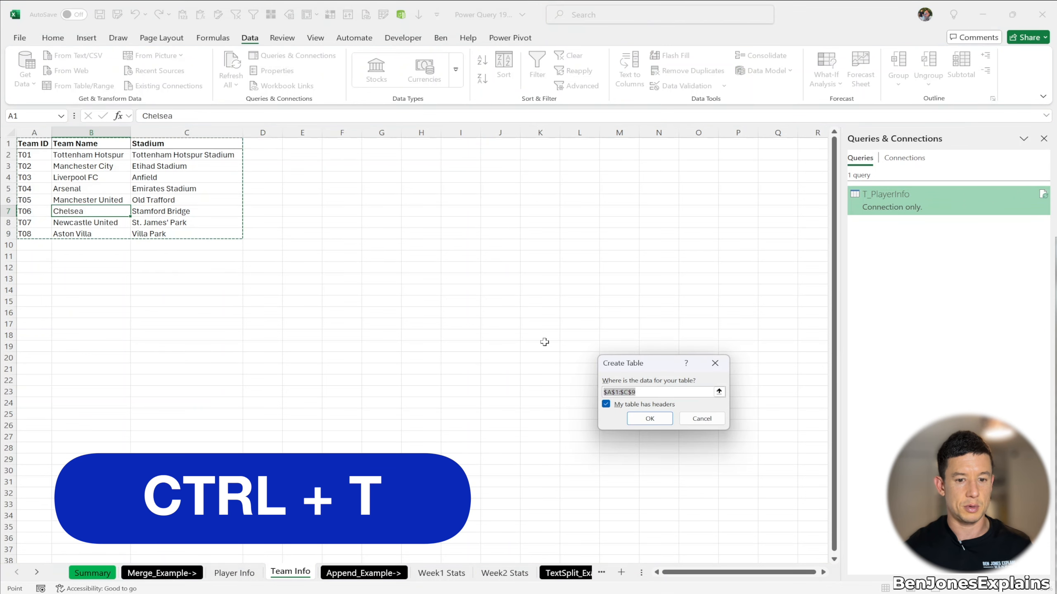
{"action": "key", "text": "Return"}
{"action": "left_click", "coordinate": [42, 71]}
{"action": "type", "text": "T_Teaminfo"}
{"action": "left_click", "coordinate": [135, 155]}
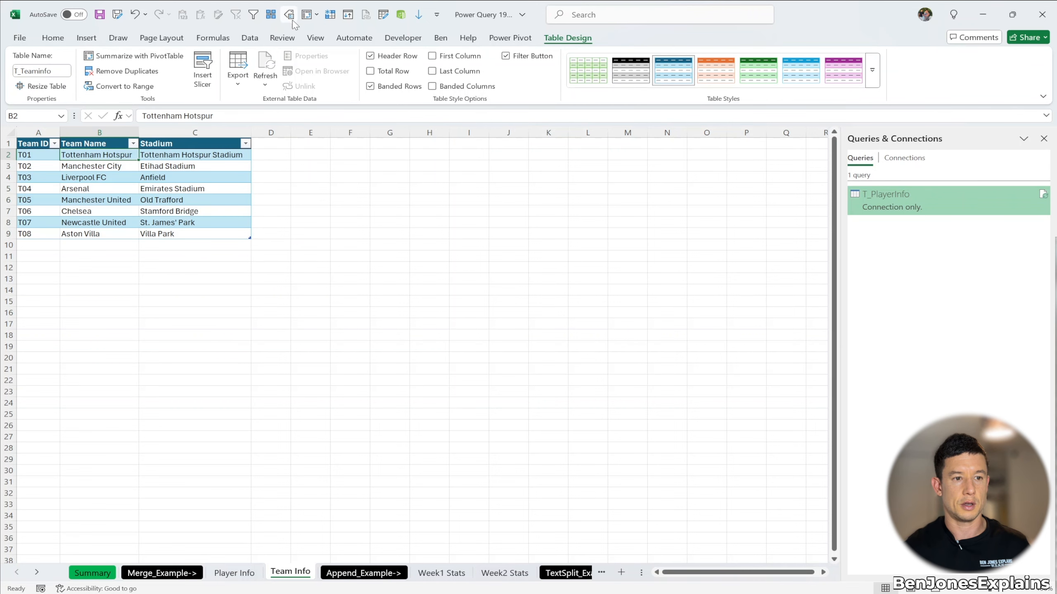
{"action": "left_click", "coordinate": [253, 38]}
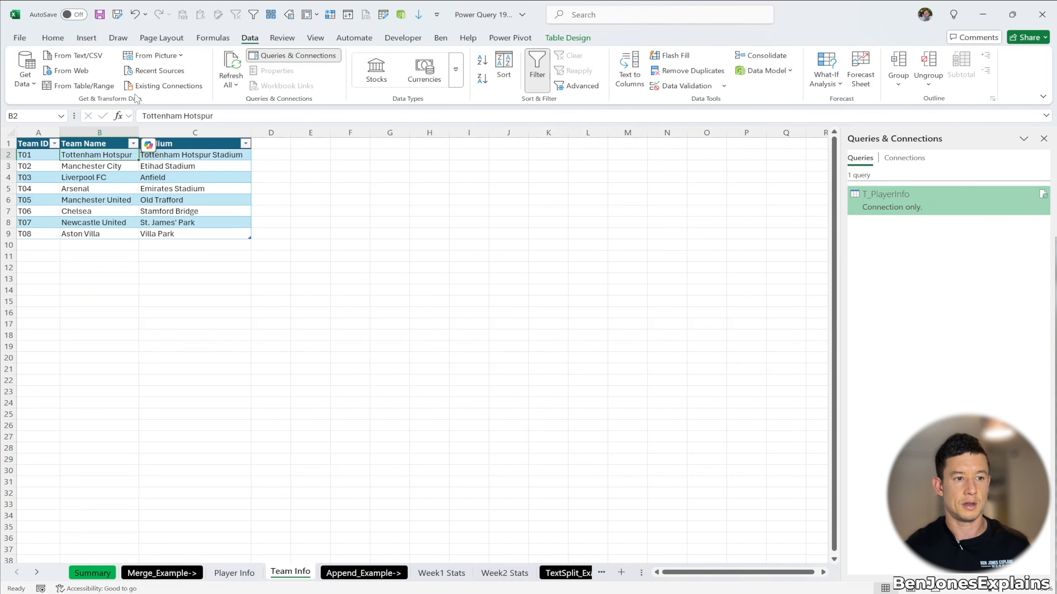
{"action": "left_click", "coordinate": [87, 86]}
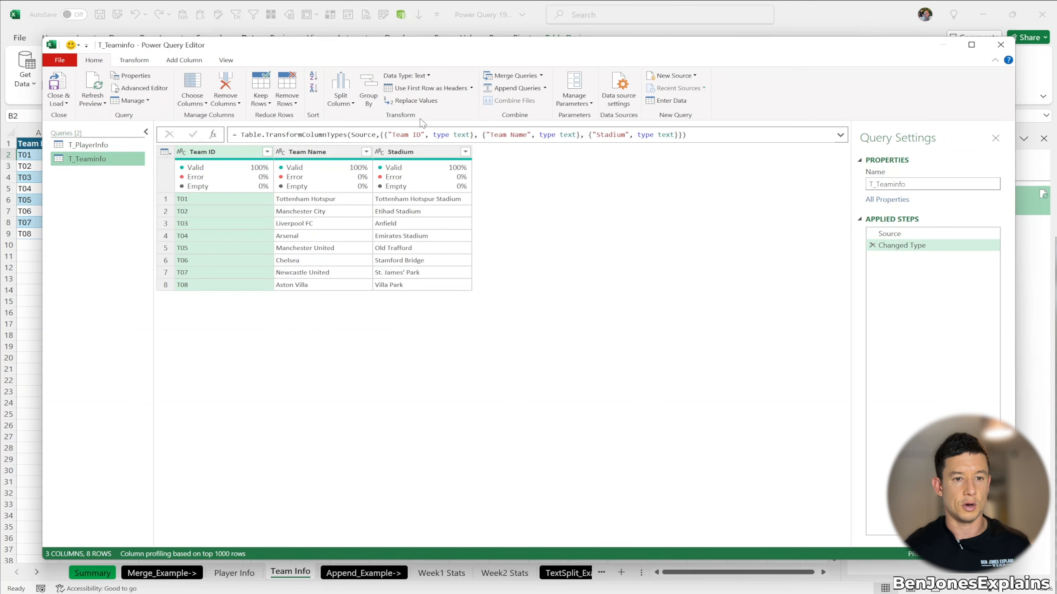
- Compare the T_PlayerInfo and T_Teaminfo queries to identify the Team ID column they share
{"action": "left_click", "coordinate": [92, 146]}
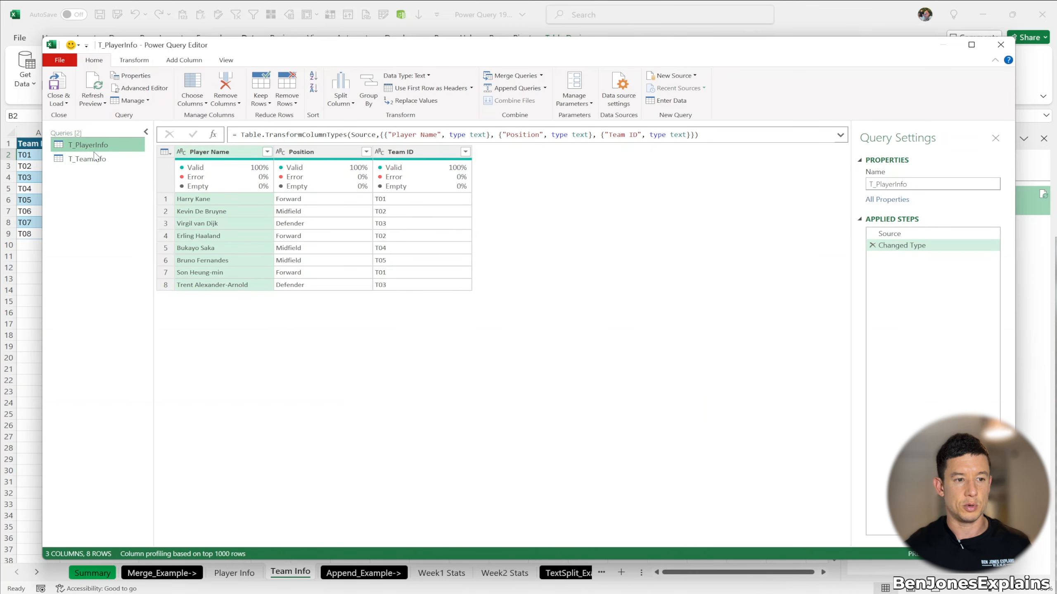
{"action": "left_click", "coordinate": [93, 158]}
{"action": "left_click", "coordinate": [118, 144]}
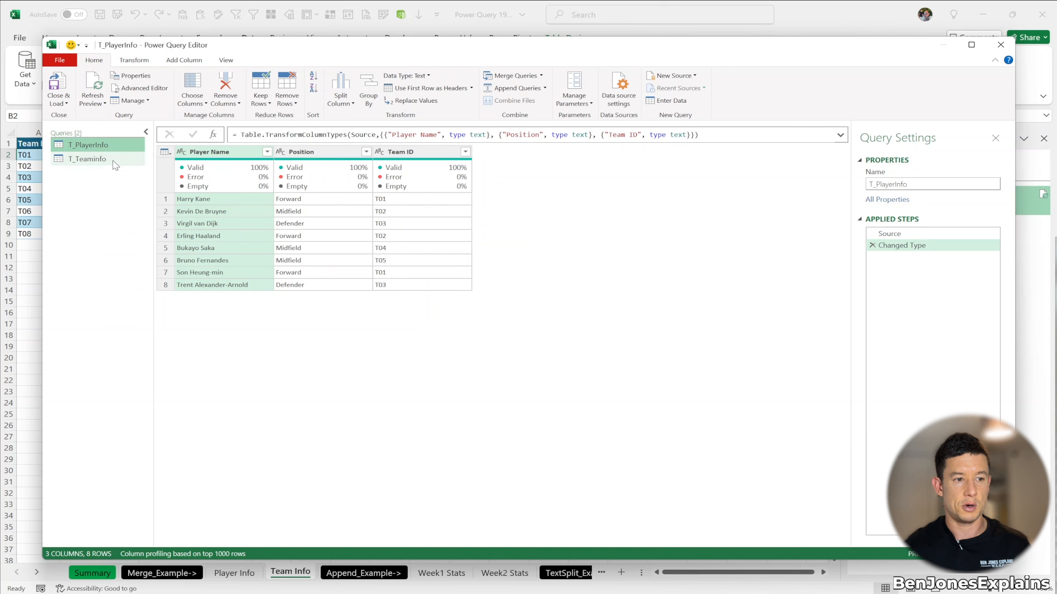
{"action": "left_click", "coordinate": [112, 161]}
{"action": "left_click", "coordinate": [112, 143]}
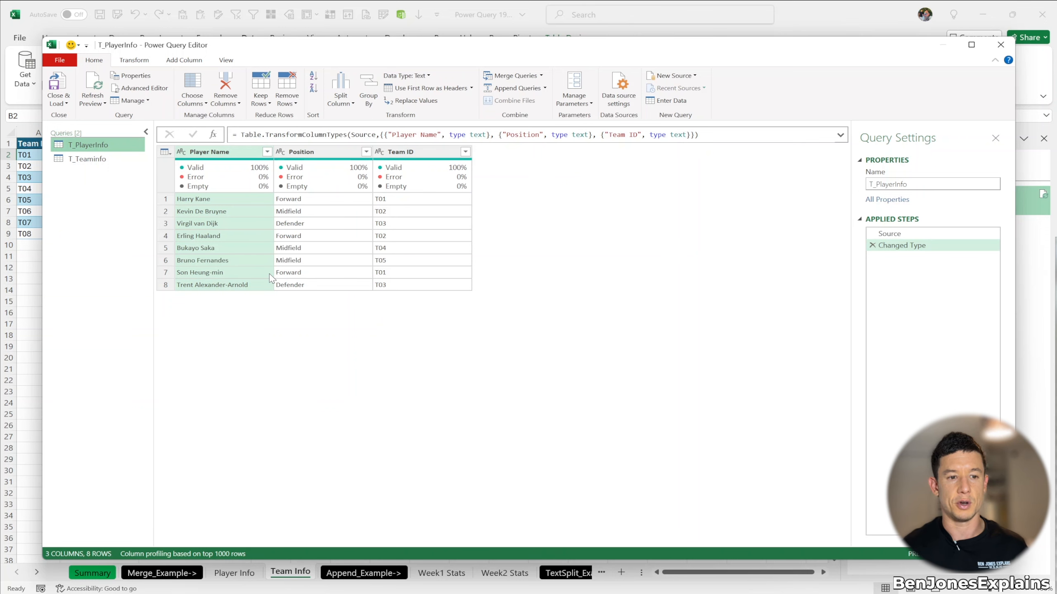
{"action": "left_click", "coordinate": [109, 160]}
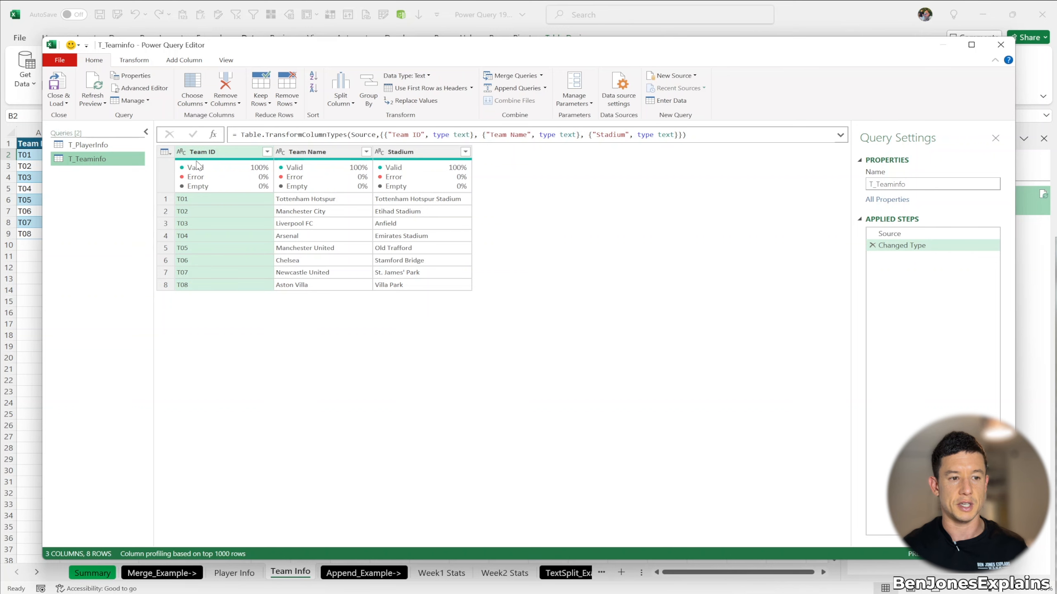
{"action": "left_click", "coordinate": [88, 145]}
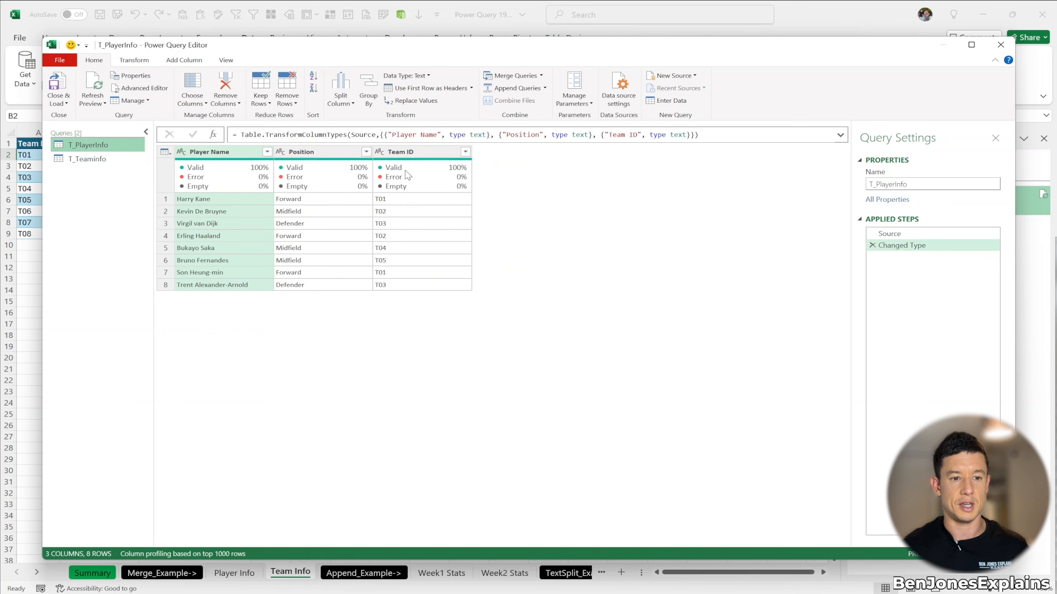
- Set up a merge of T_PlayerInfo with T_Teaminfo, matching on the Team ID column in both tables
{"action": "left_click", "coordinate": [528, 77]}
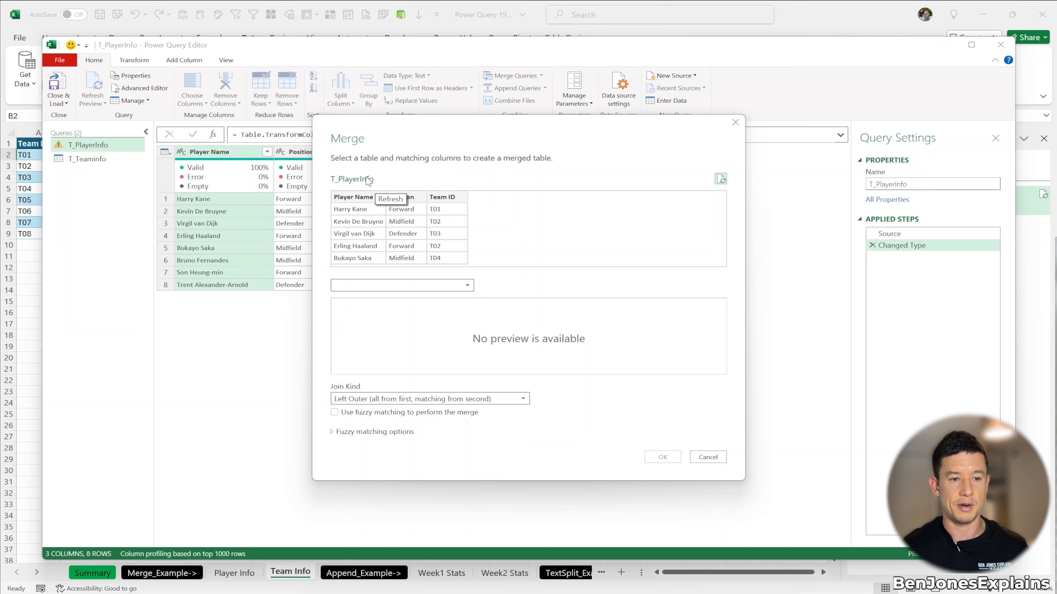
{"action": "left_click", "coordinate": [467, 286]}
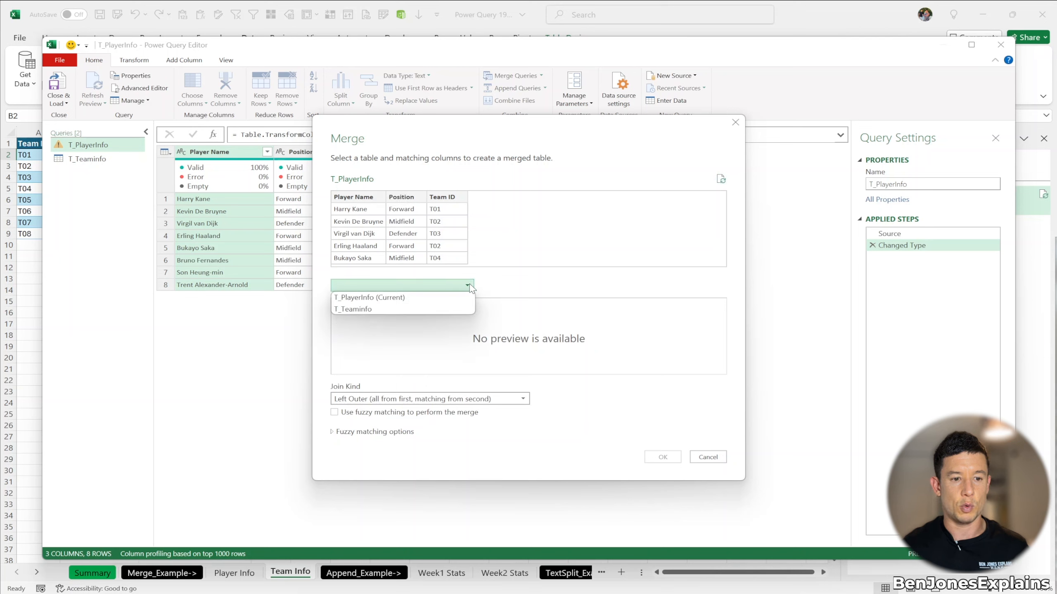
{"action": "left_click", "coordinate": [448, 309]}
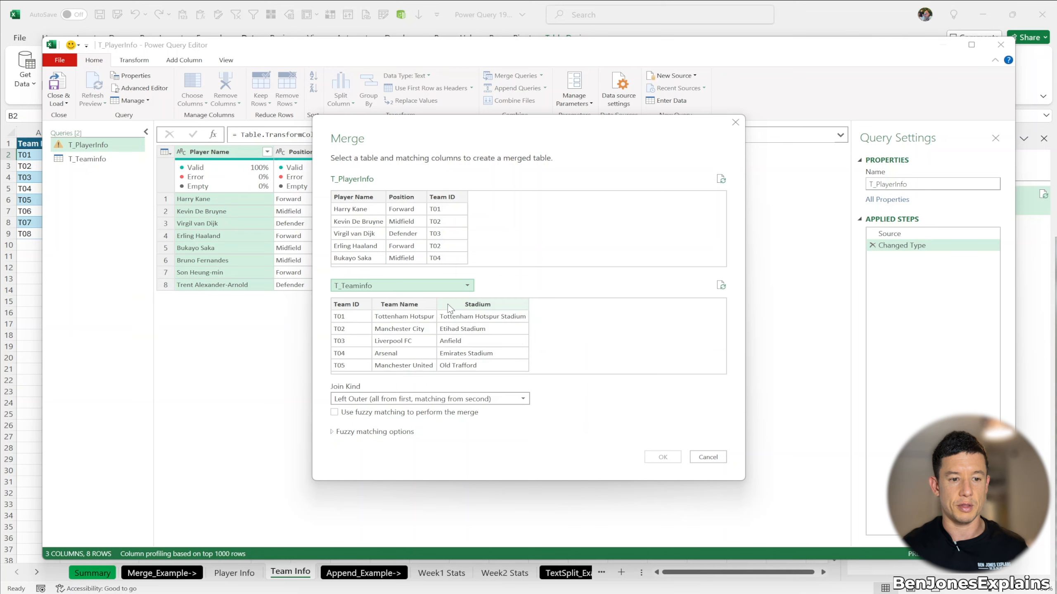
{"action": "left_click", "coordinate": [366, 290]}
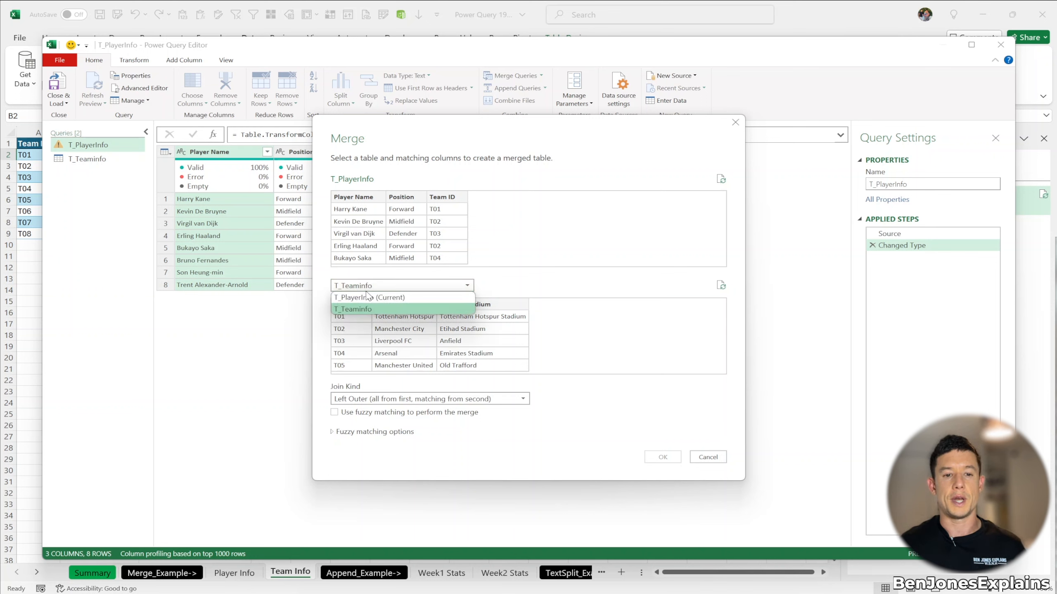
{"action": "left_click", "coordinate": [530, 242]}
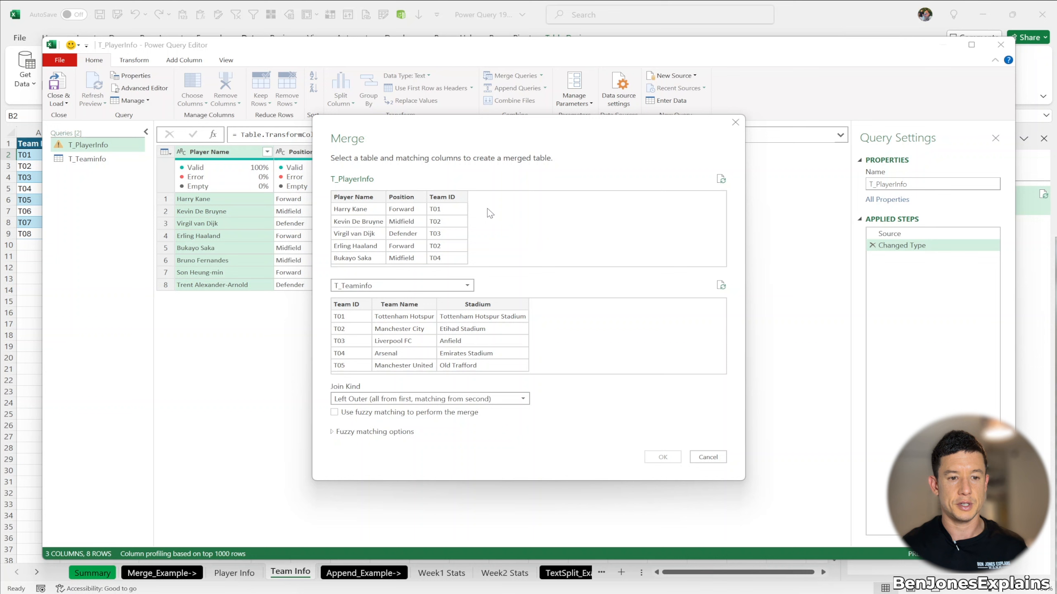
{"action": "left_click", "coordinate": [458, 197]}
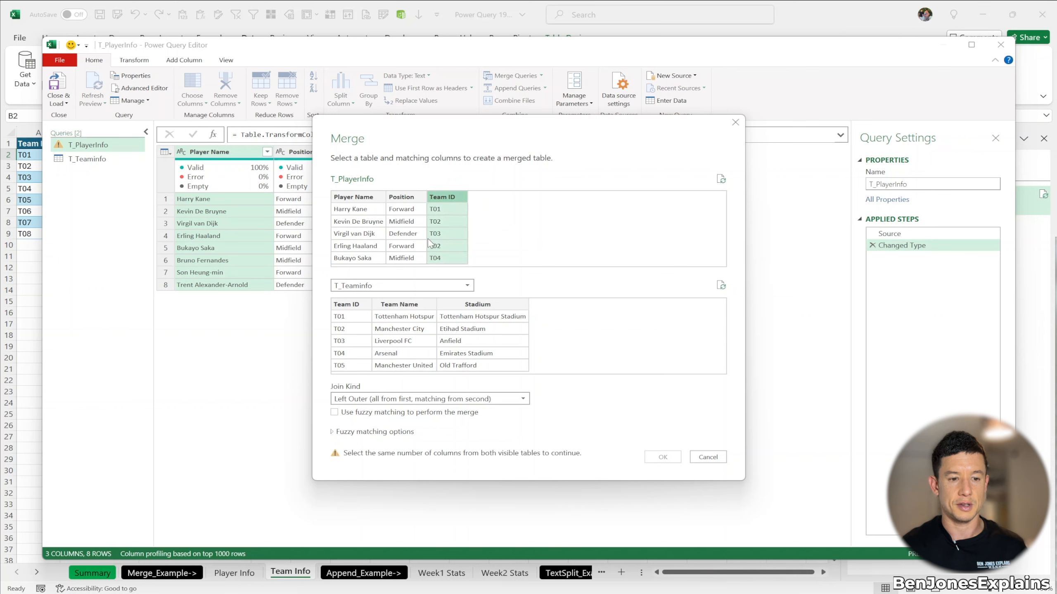
{"action": "left_click", "coordinate": [363, 306]}
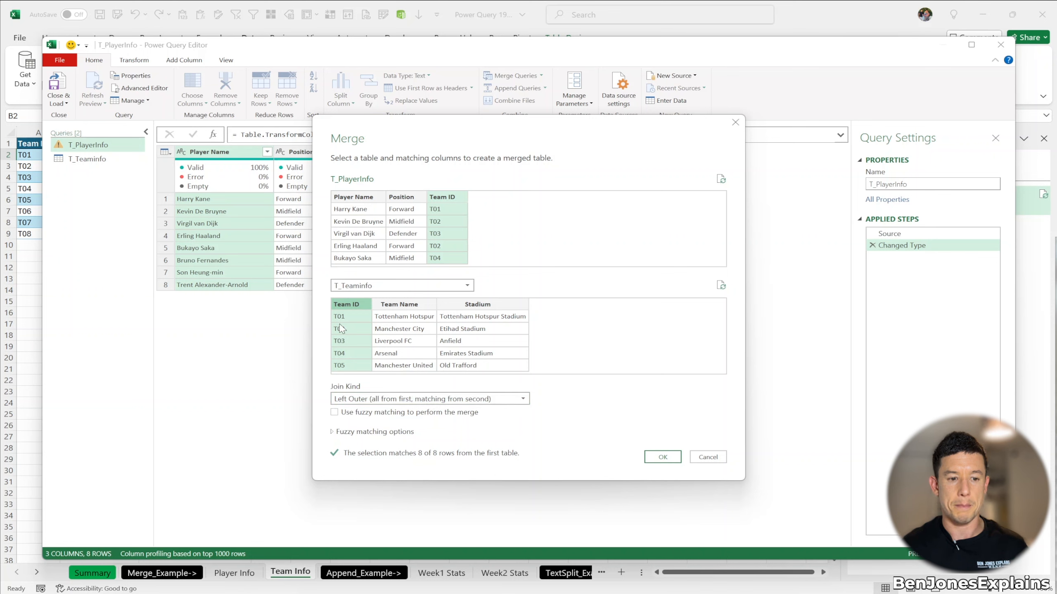
- Review the join kinds and fuzzy matching options, and complete the merge with a Left Outer join and no fuzzy matching
{"action": "left_click", "coordinate": [409, 397]}
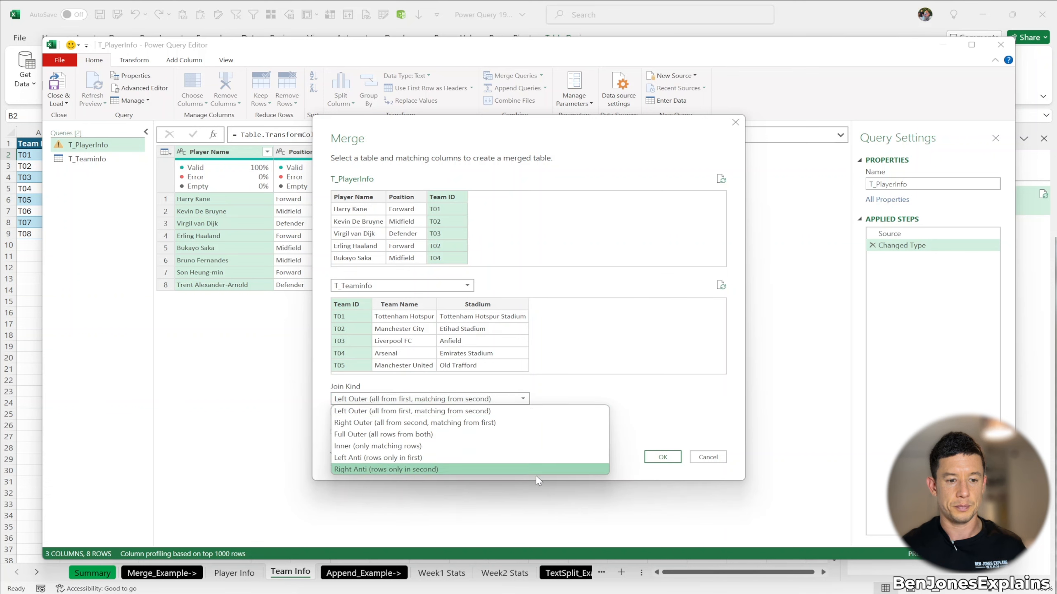
{"action": "left_click", "coordinate": [556, 394]}
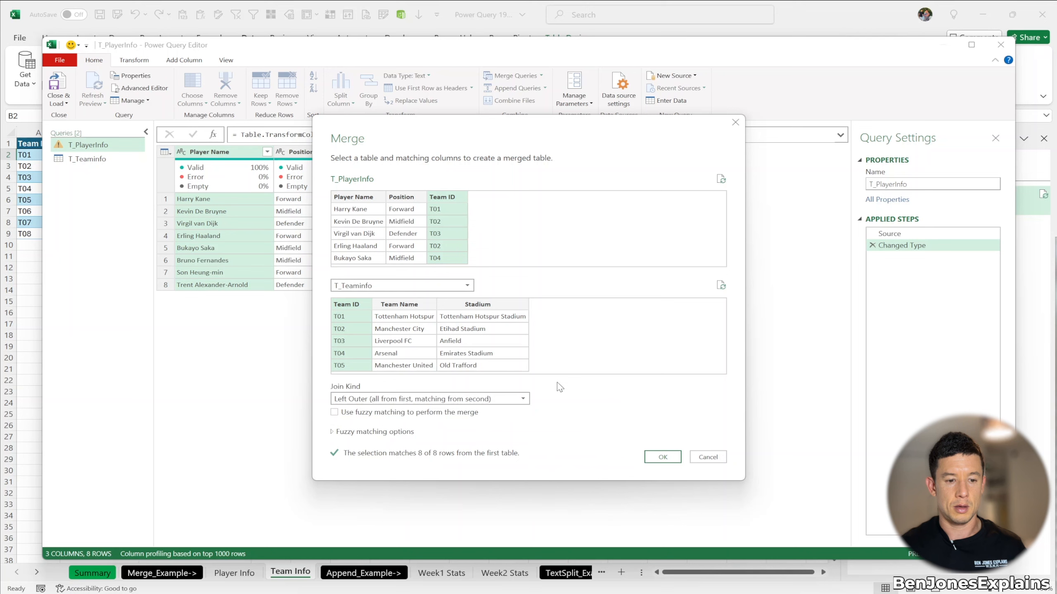
{"action": "left_click", "coordinate": [332, 433]}
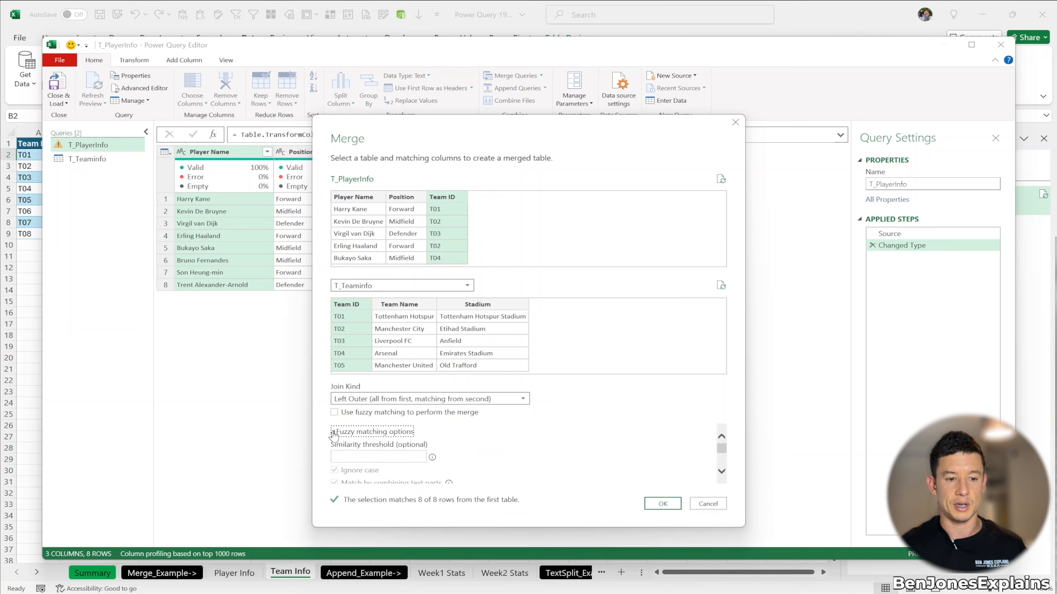
{"action": "scroll", "coordinate": [371, 460], "scroll_direction": "down", "scroll_amount": 1}
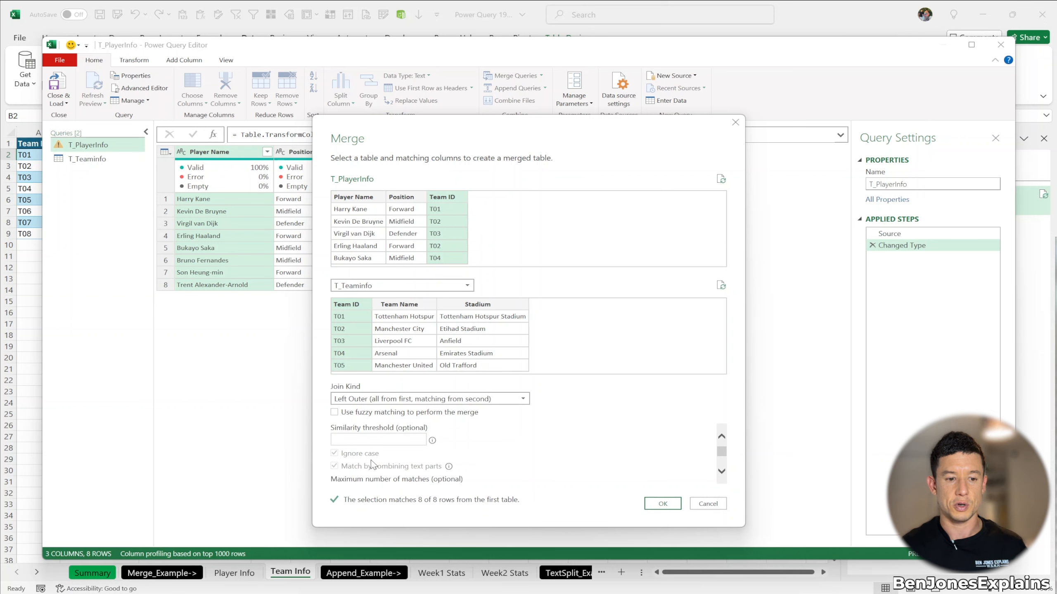
{"action": "scroll", "coordinate": [373, 464], "scroll_direction": "down", "scroll_amount": 1}
{"action": "scroll", "coordinate": [371, 460], "scroll_direction": "up", "scroll_amount": 3}
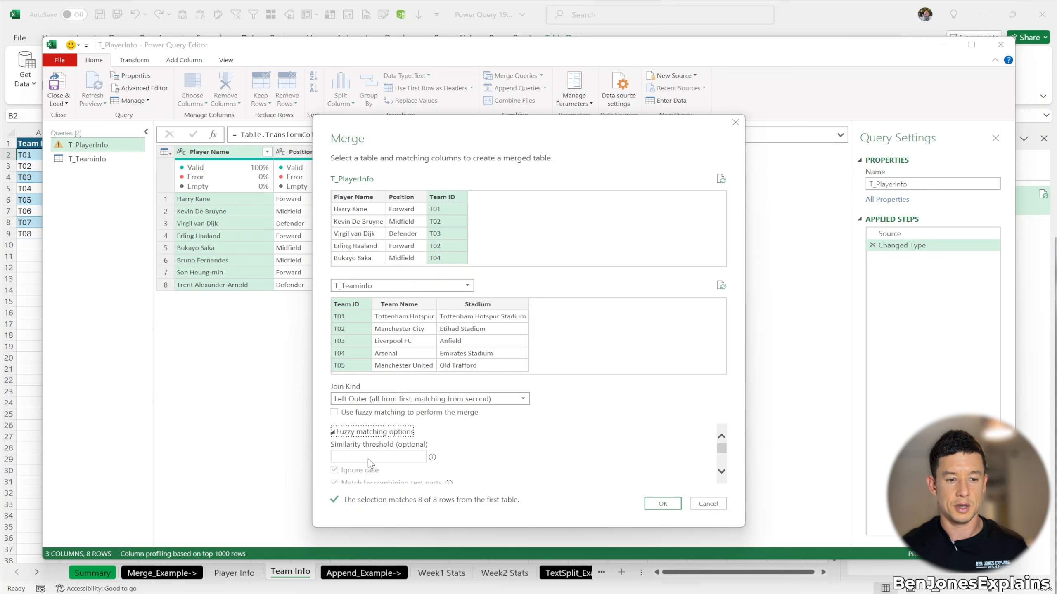
{"action": "left_click", "coordinate": [340, 432]}
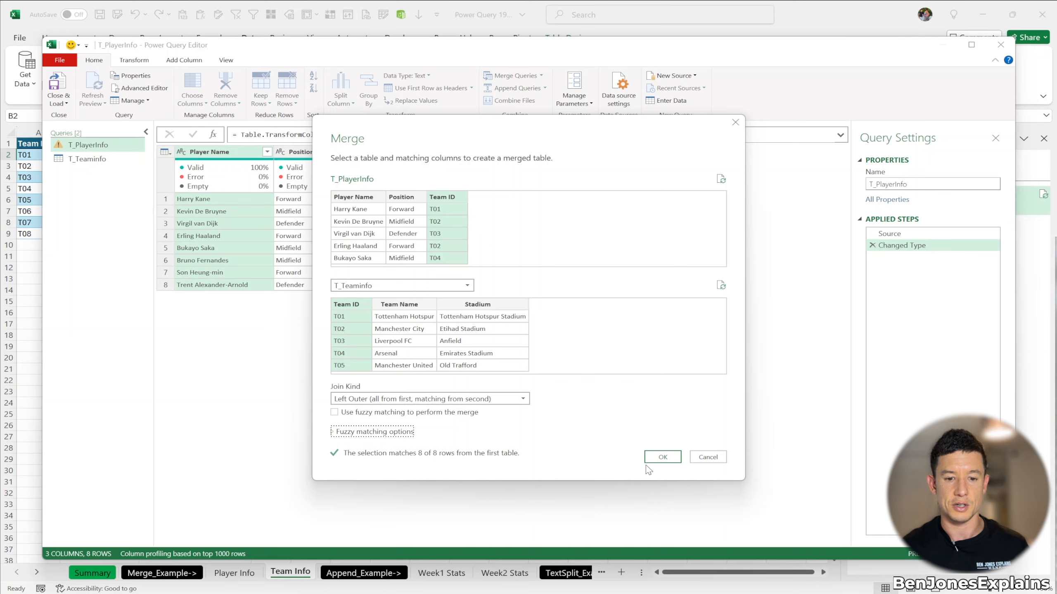
{"action": "left_click", "coordinate": [662, 457]}
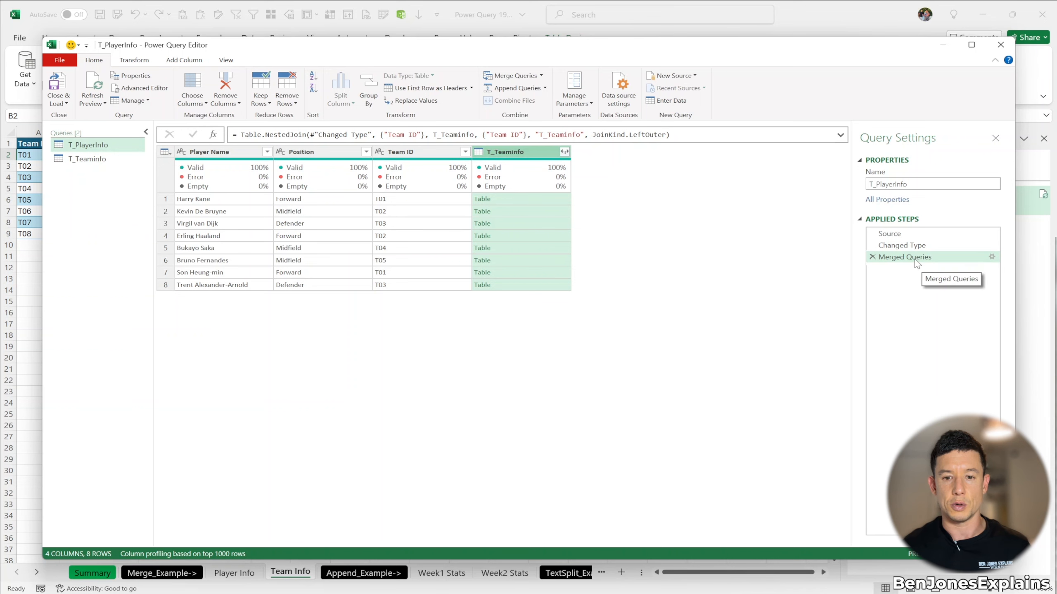
- Preview the nested table in the first row of the merged T_Teaminfo column and compare it with the T_Teaminfo query
{"action": "left_click", "coordinate": [497, 199]}
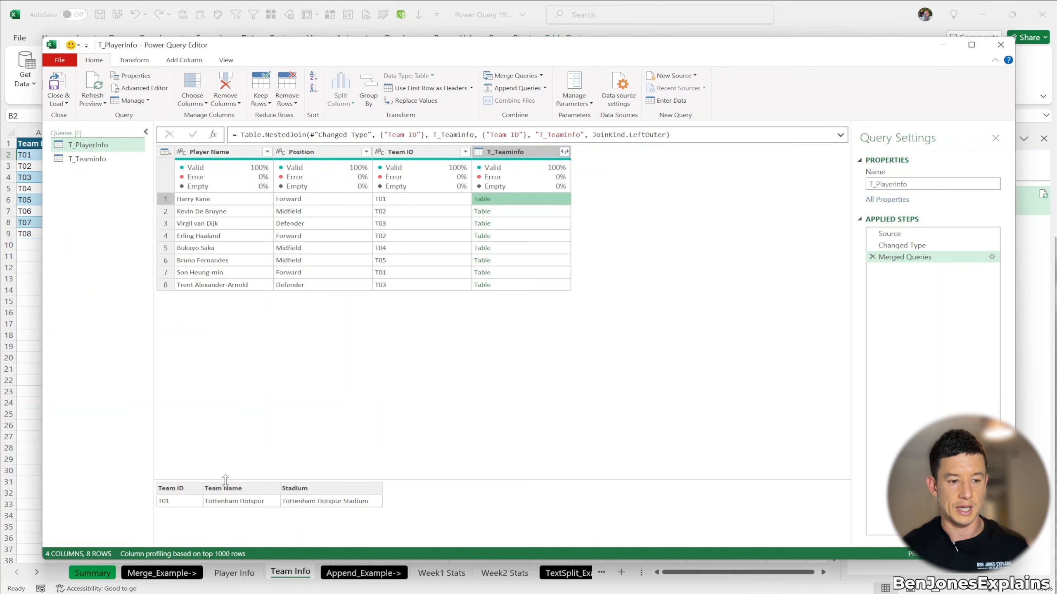
{"action": "left_click", "coordinate": [100, 161]}
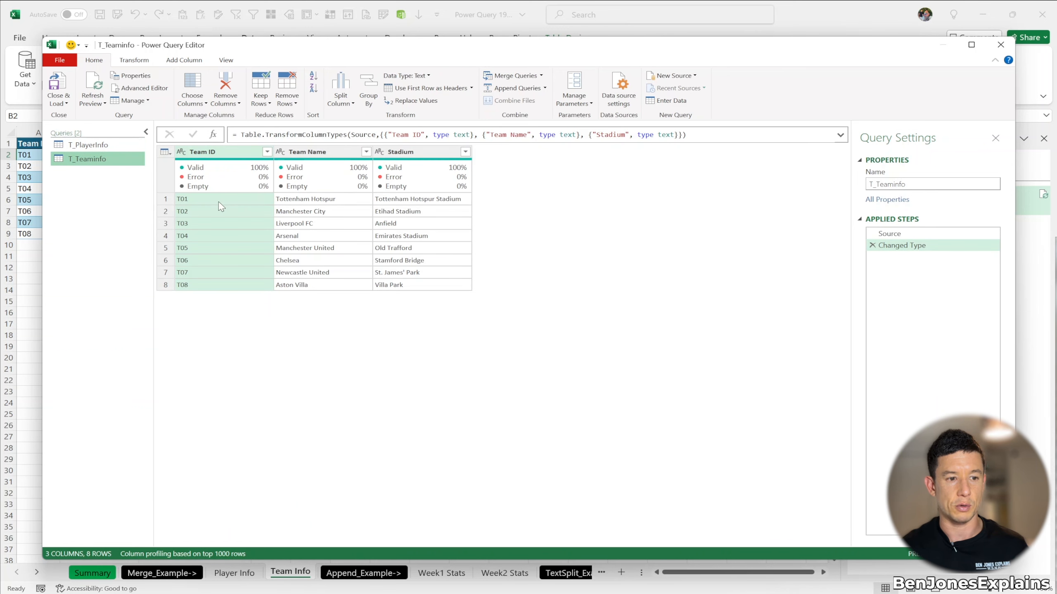
{"action": "left_click", "coordinate": [97, 145]}
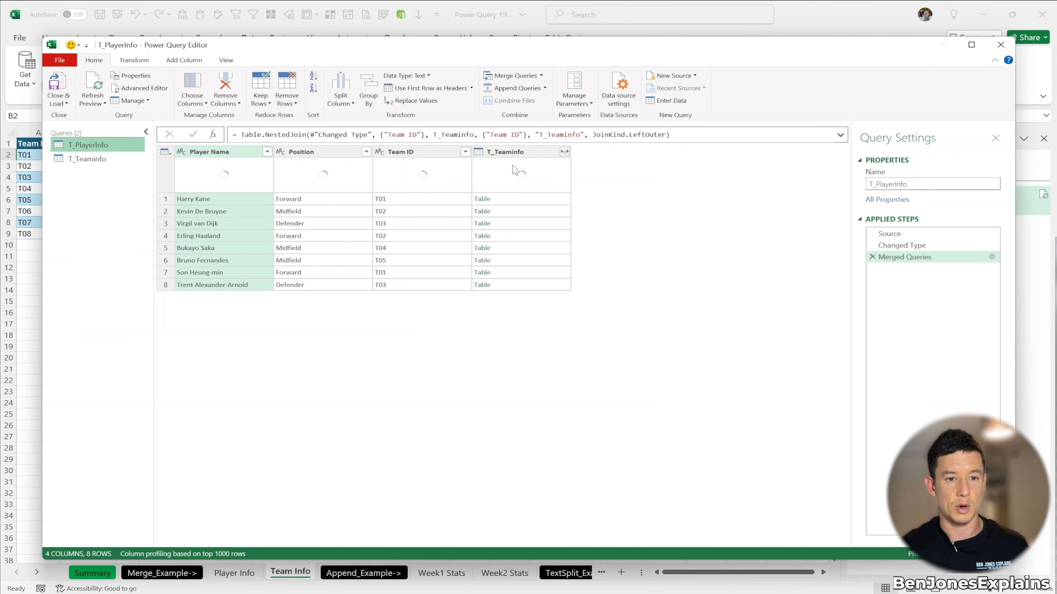
{"action": "left_click", "coordinate": [478, 199]}
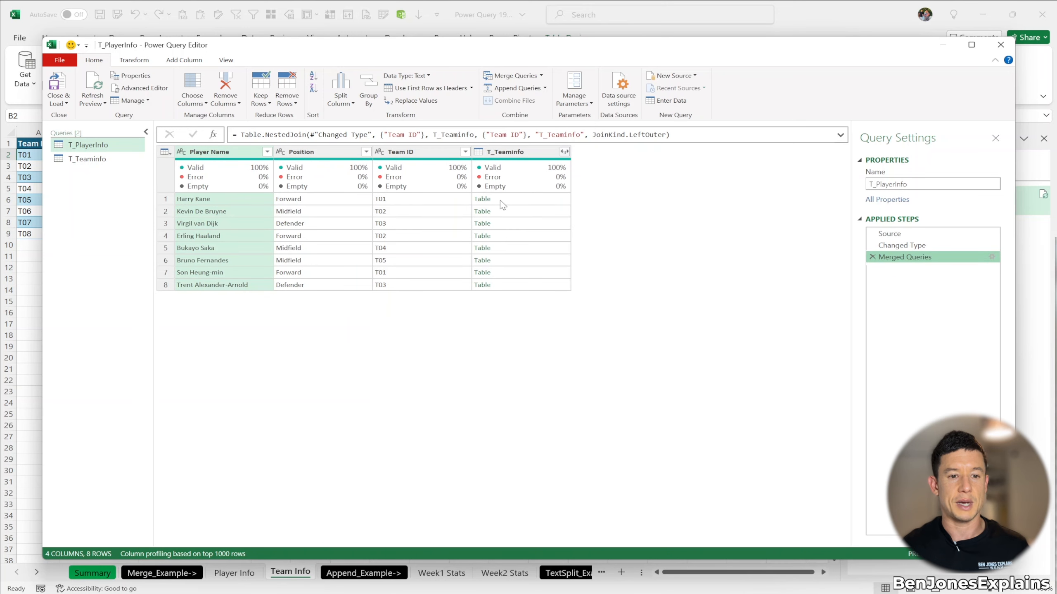
- Expand the merged T_Teaminfo column to Team Name only, without using the original column name as prefix
{"action": "left_click", "coordinate": [567, 154]}
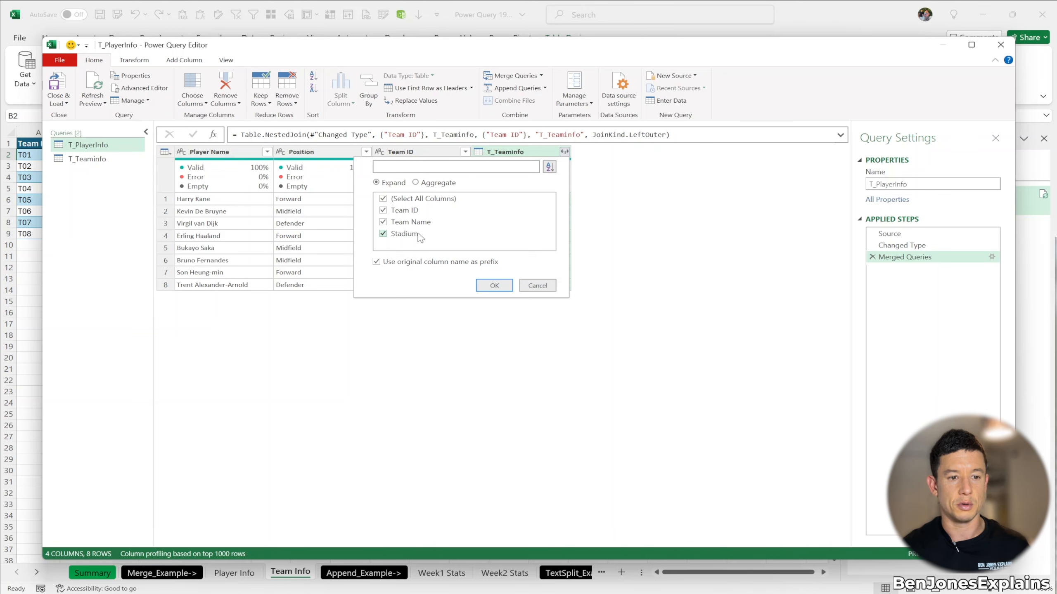
{"action": "left_click", "coordinate": [385, 200]}
{"action": "left_click", "coordinate": [383, 222]}
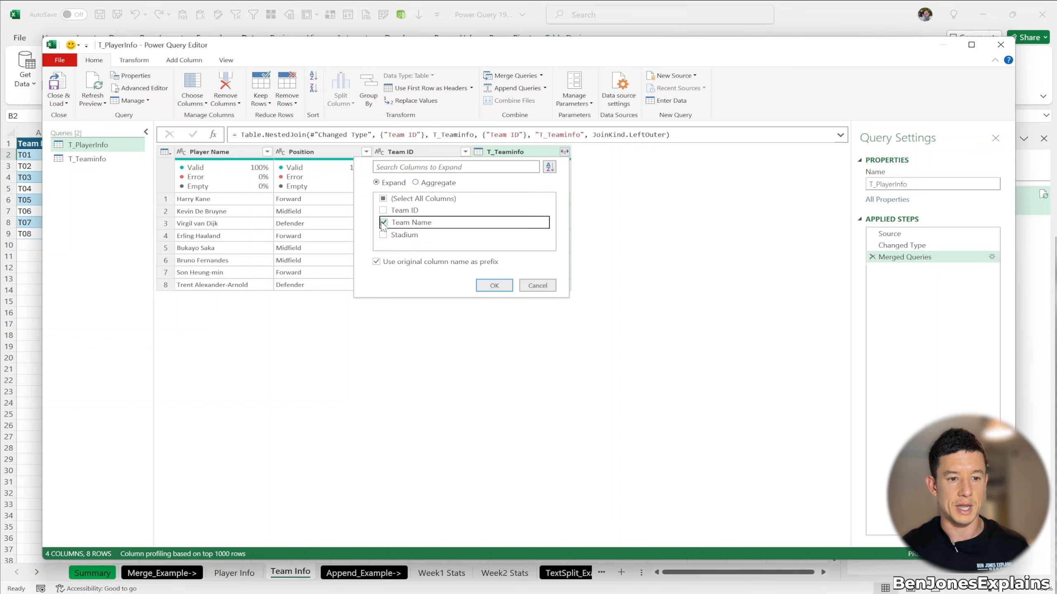
{"action": "left_click", "coordinate": [377, 262]}
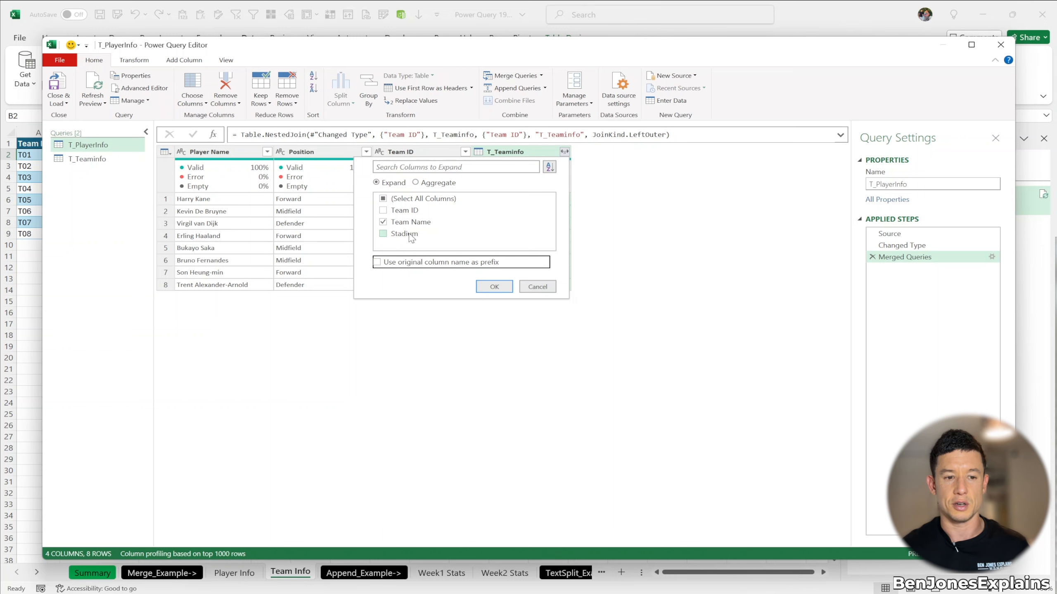
{"action": "left_click", "coordinate": [494, 287]}
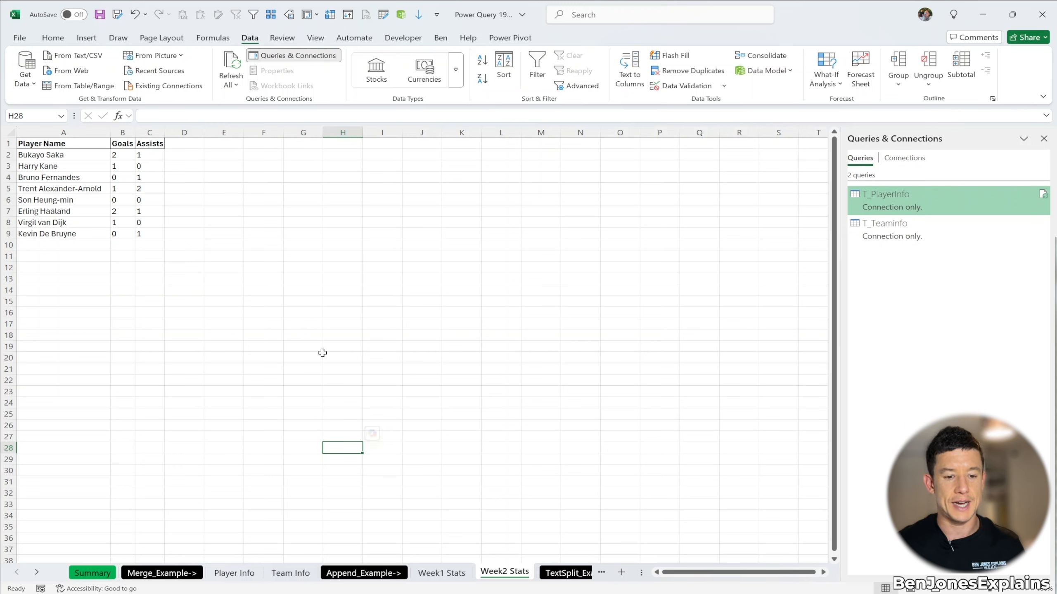
- Compare the player goals and assists data on the Week1 Stats and Week2 Stats sheets
{"action": "left_click", "coordinate": [461, 577]}
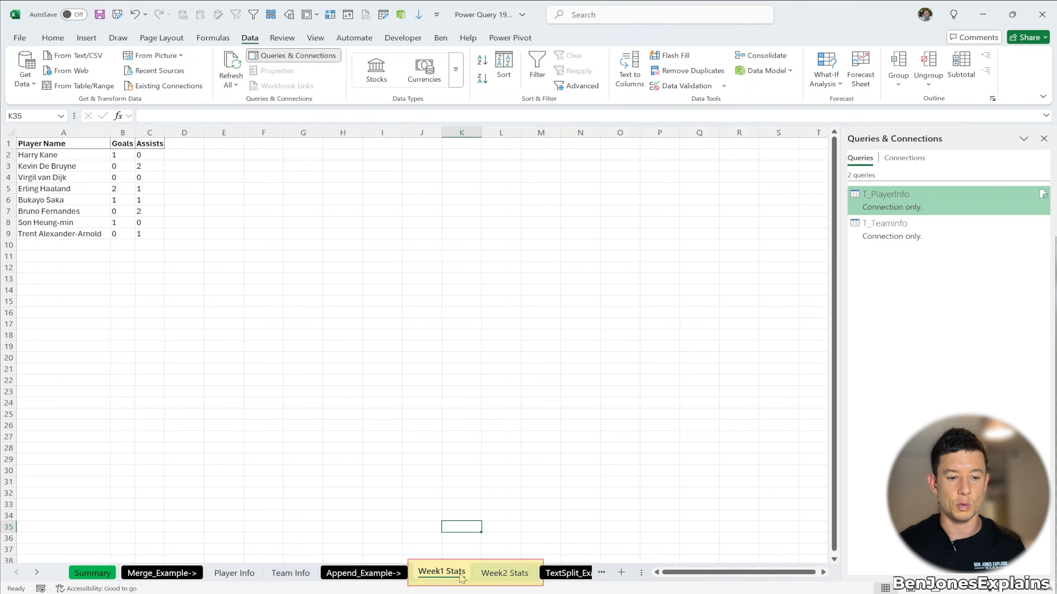
{"action": "left_click", "coordinate": [487, 576]}
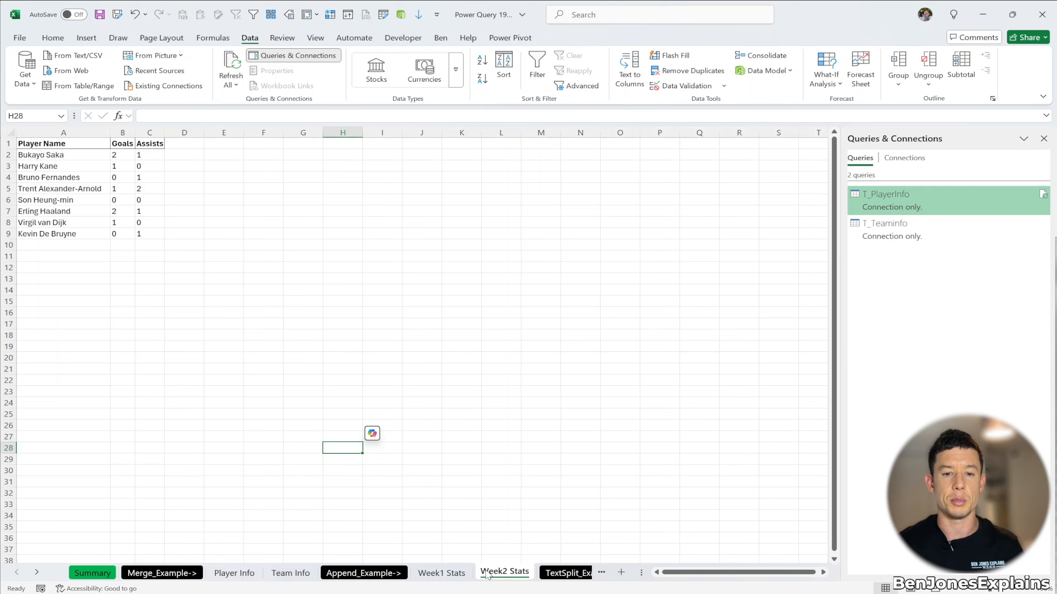
{"action": "left_click", "coordinate": [444, 575]}
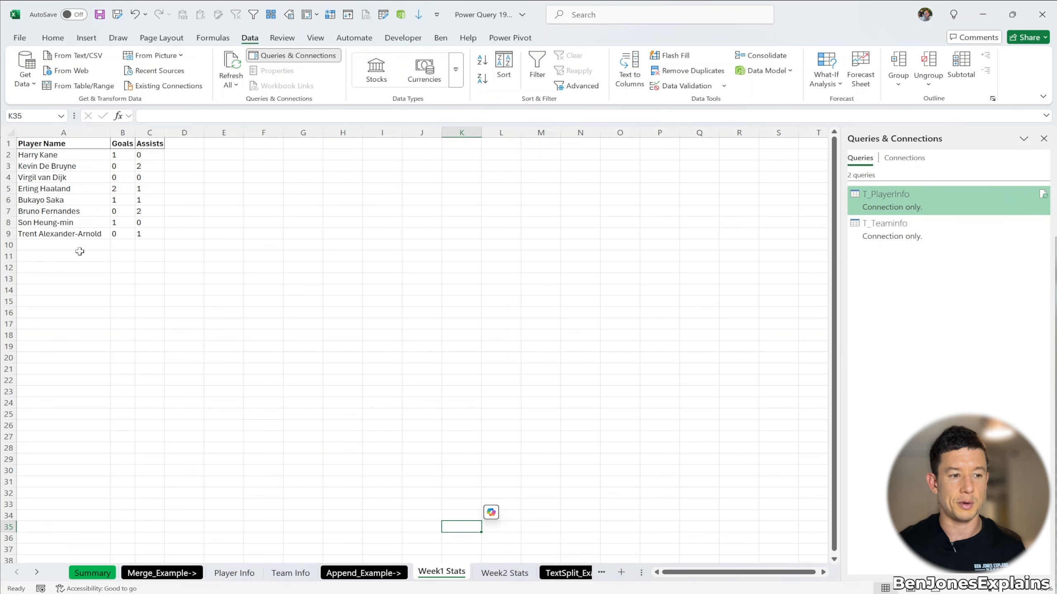
- Convert the player stats on the Week1 Stats and Week2 Stats sheets into tables with headers, named T_Week1 and T_Week2
{"action": "left_click_drag", "start_coordinate": [79, 251], "coordinate": [84, 200]}
{"action": "left_click", "coordinate": [92, 184]}
{"action": "key", "text": "ctrl+t"}
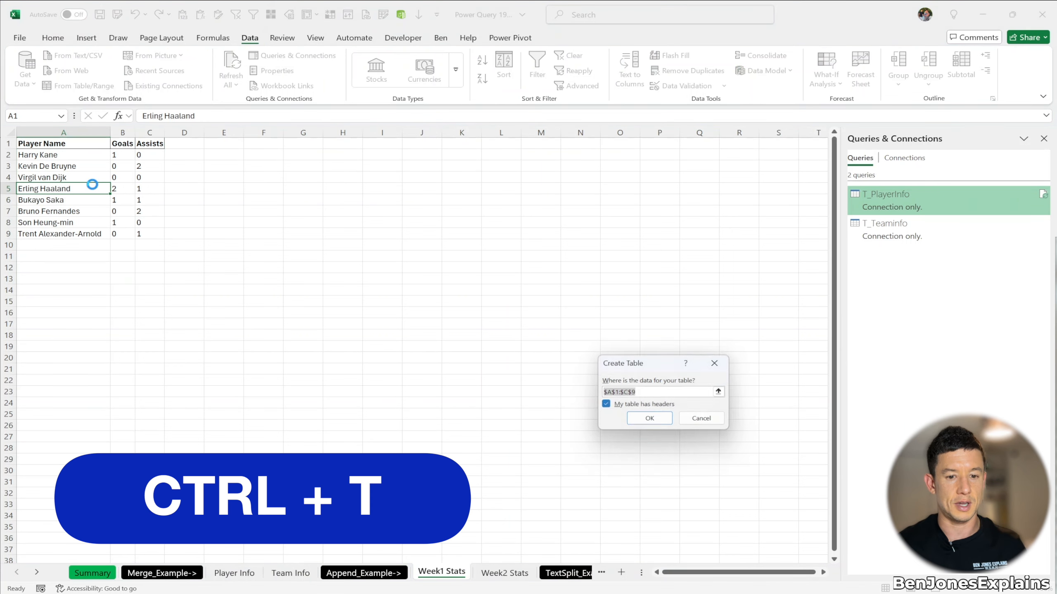
{"action": "key", "text": "Return"}
{"action": "key", "text": "ctrl+Page_Down"}
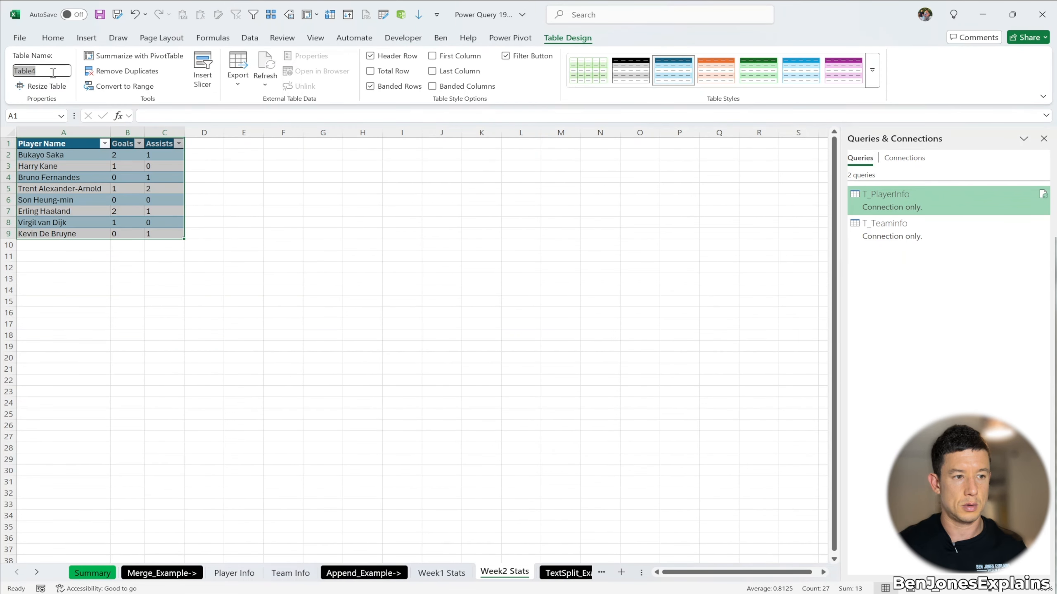
- Bring the T_Week1 table into Power Query and load it as a connection only
{"action": "left_click", "coordinate": [450, 571]}
{"action": "left_click", "coordinate": [100, 165]}
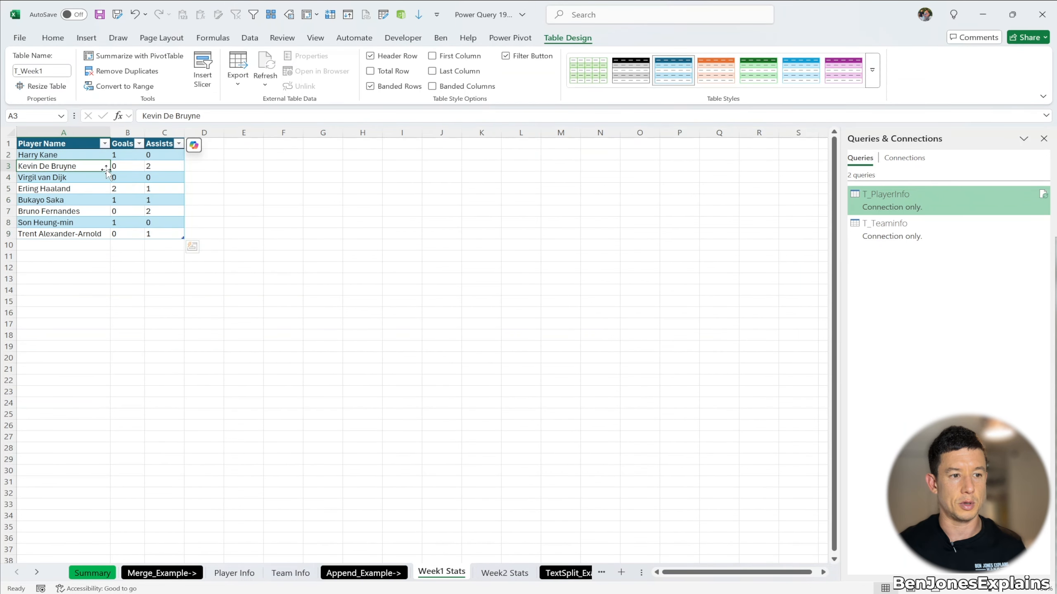
{"action": "left_click", "coordinate": [249, 38]}
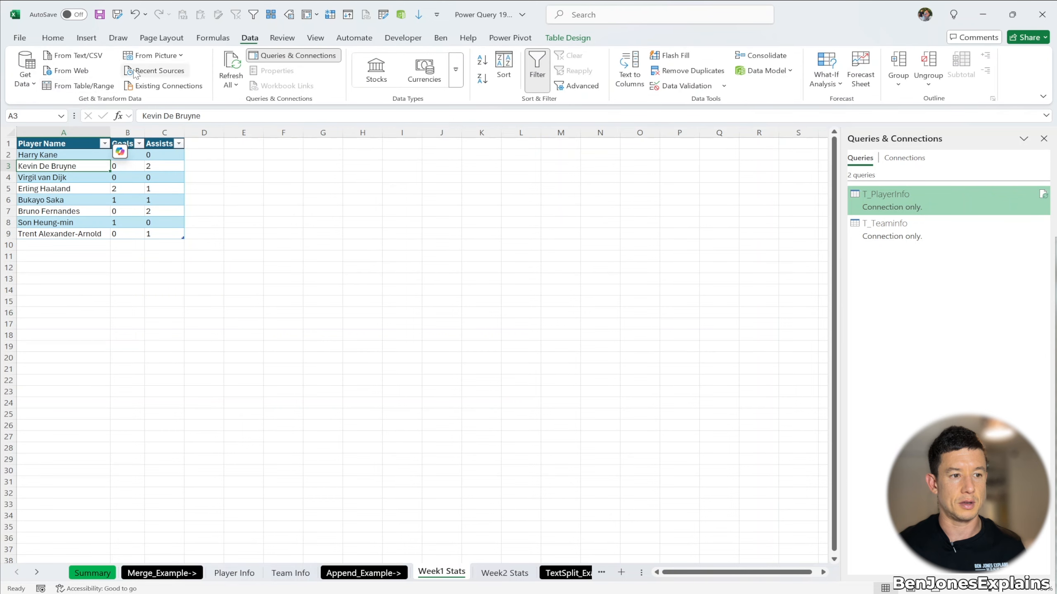
{"action": "left_click", "coordinate": [90, 86]}
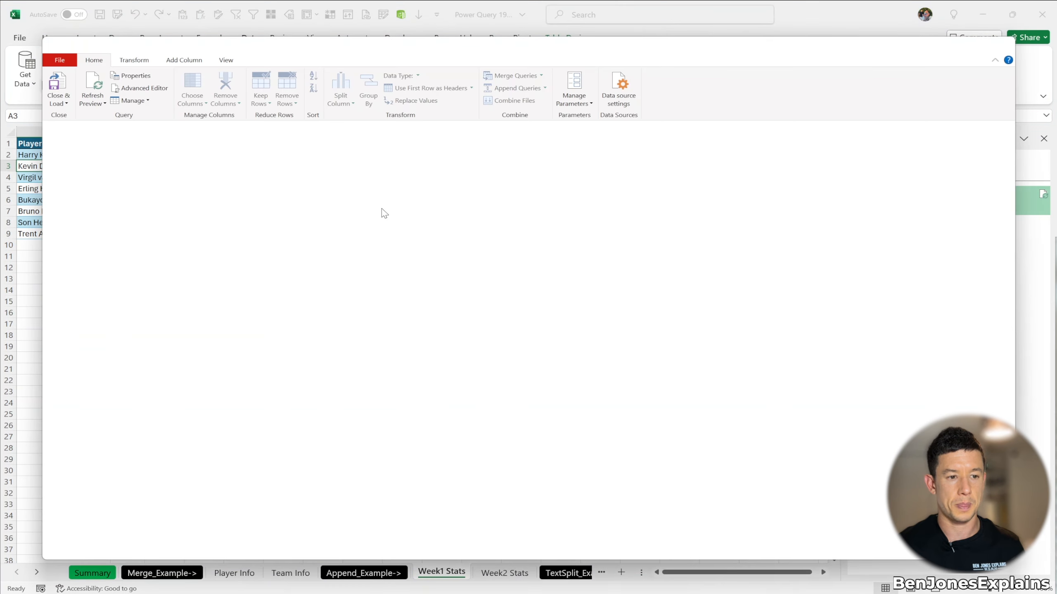
{"action": "left_click", "coordinate": [59, 102]}
{"action": "left_click", "coordinate": [85, 130]}
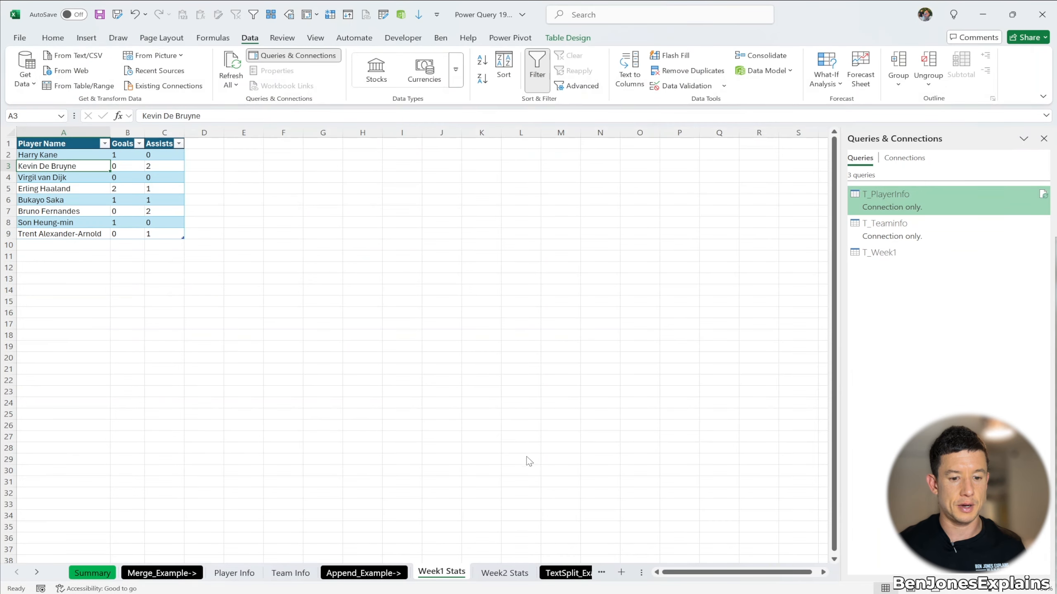
{"action": "left_click", "coordinate": [630, 363]}
{"action": "left_click", "coordinate": [663, 444]}
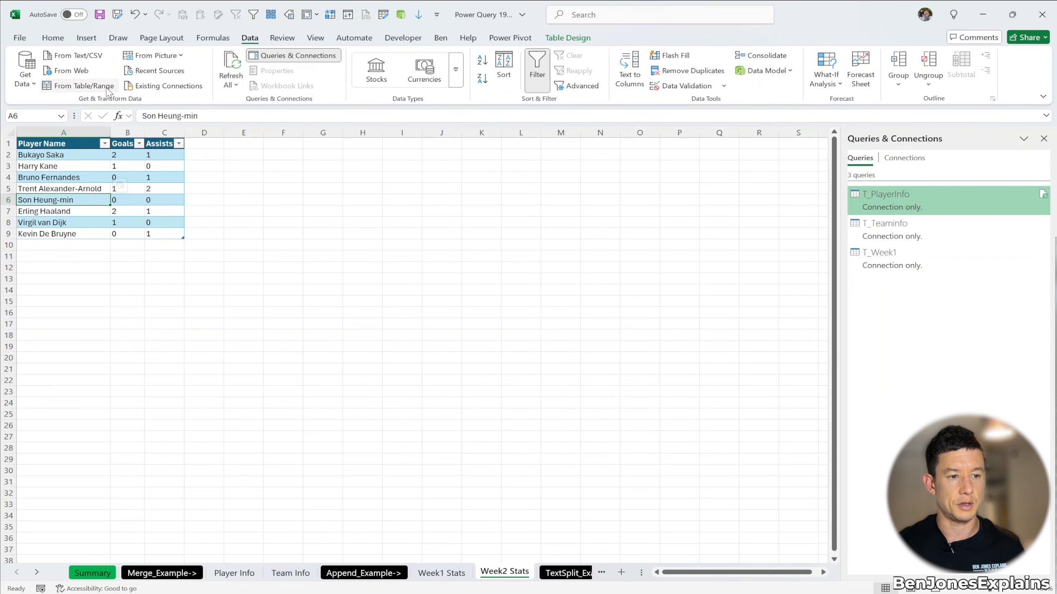
- Bring the Week2 Stats table into Power Query and compare the T_Week1 and T_Week2 queries
{"action": "left_click", "coordinate": [107, 87]}
{"action": "left_click", "coordinate": [115, 171]}
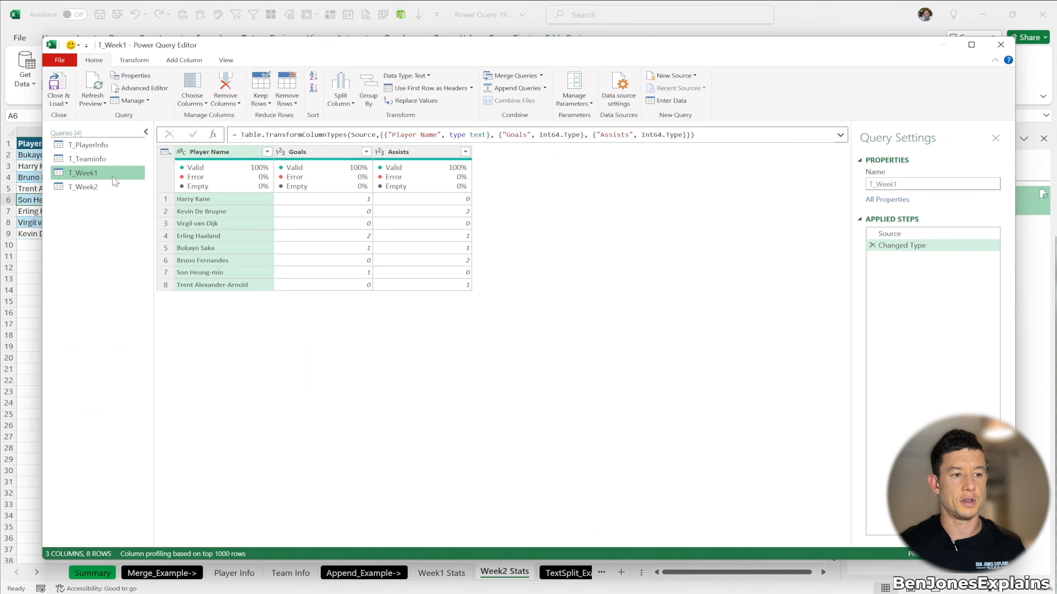
{"action": "left_click", "coordinate": [109, 184]}
{"action": "left_click", "coordinate": [105, 175]}
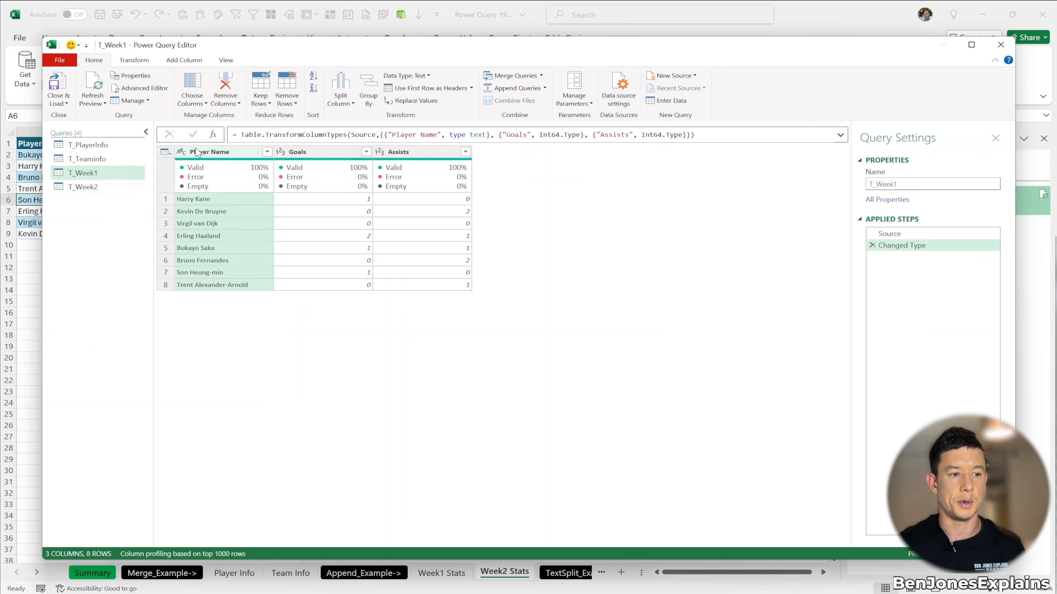
- Append T_Week1 and T_Week2 as a new query using the two-table option, with T_Week2 as the second table
{"action": "left_click", "coordinate": [545, 90]}
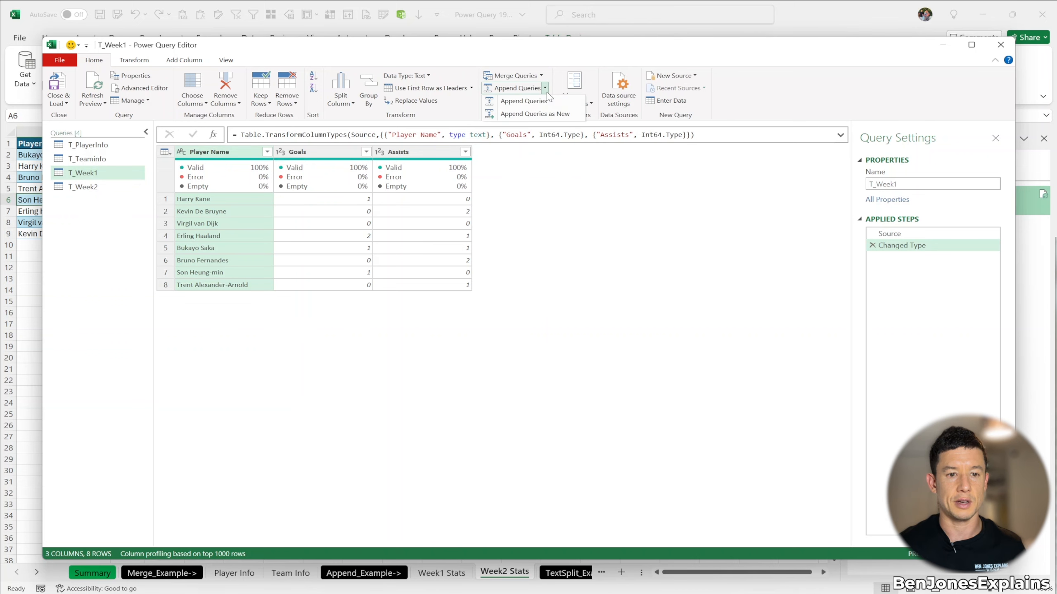
{"action": "left_click", "coordinate": [537, 115]}
{"action": "left_click", "coordinate": [399, 266]}
{"action": "left_click", "coordinate": [351, 268]}
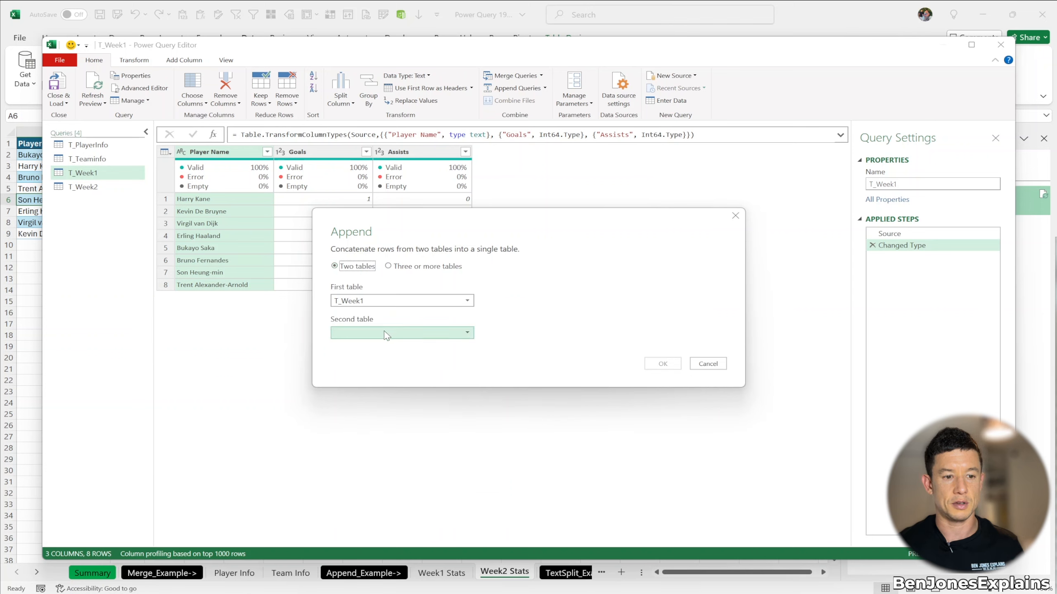
{"action": "left_click", "coordinate": [350, 329]}
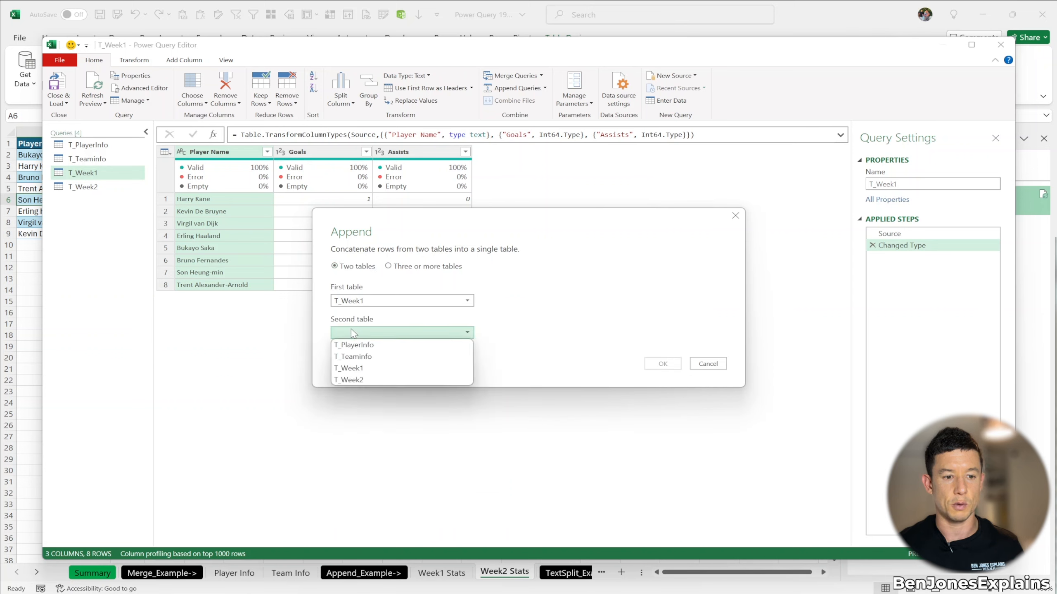
{"action": "left_click", "coordinate": [366, 377]}
{"action": "left_click", "coordinate": [655, 364]}
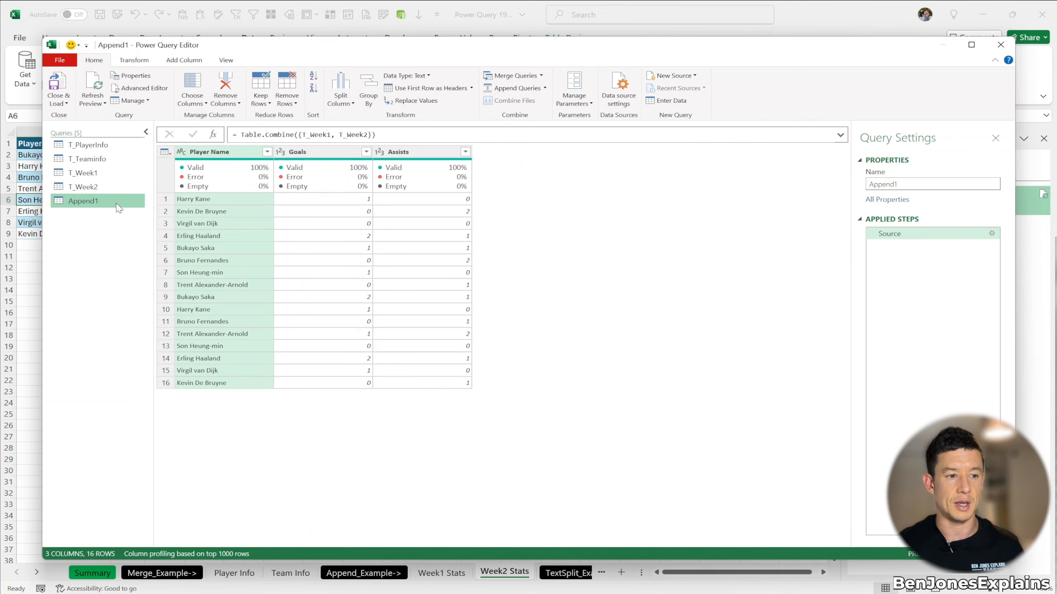
- Rename the appended query Weekly_Append and load it as a table on a new worksheet
{"action": "double_click", "coordinate": [104, 200]}
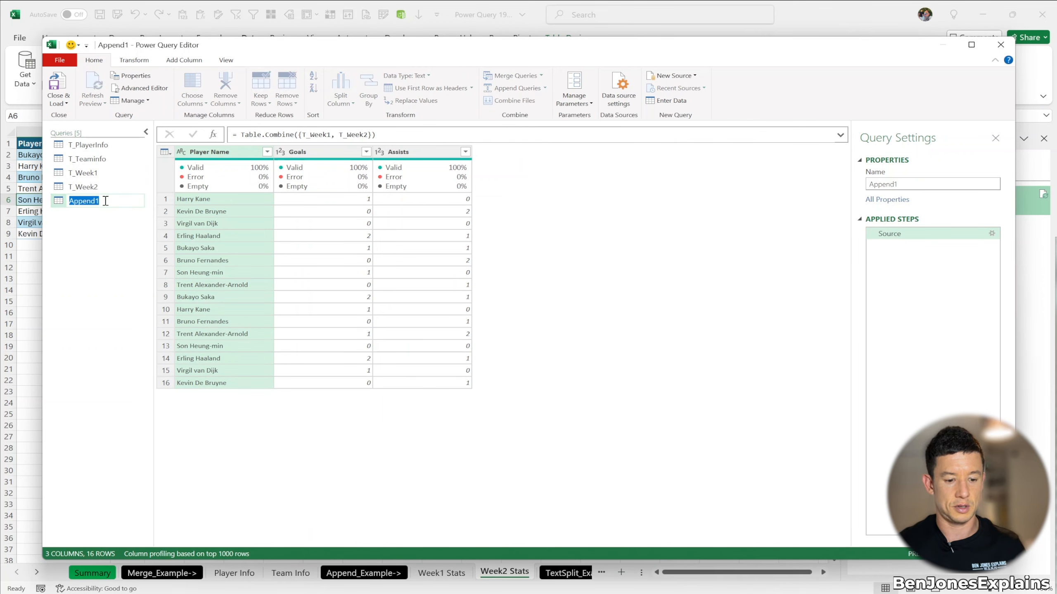
{"action": "type", "text": "Weekly_Append"}
{"action": "left_click", "coordinate": [59, 100]}
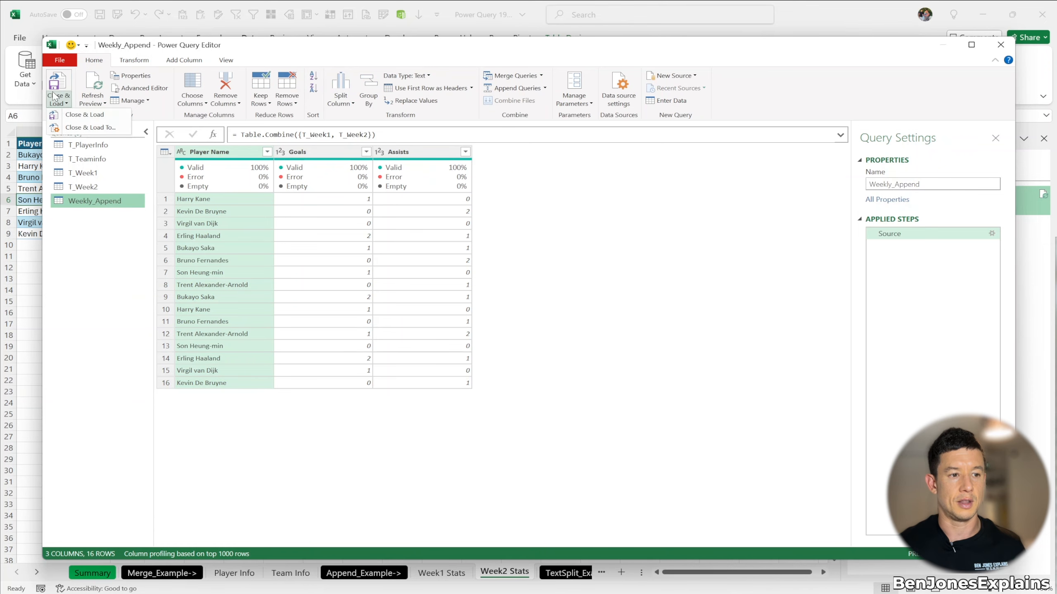
{"action": "left_click", "coordinate": [88, 128]}
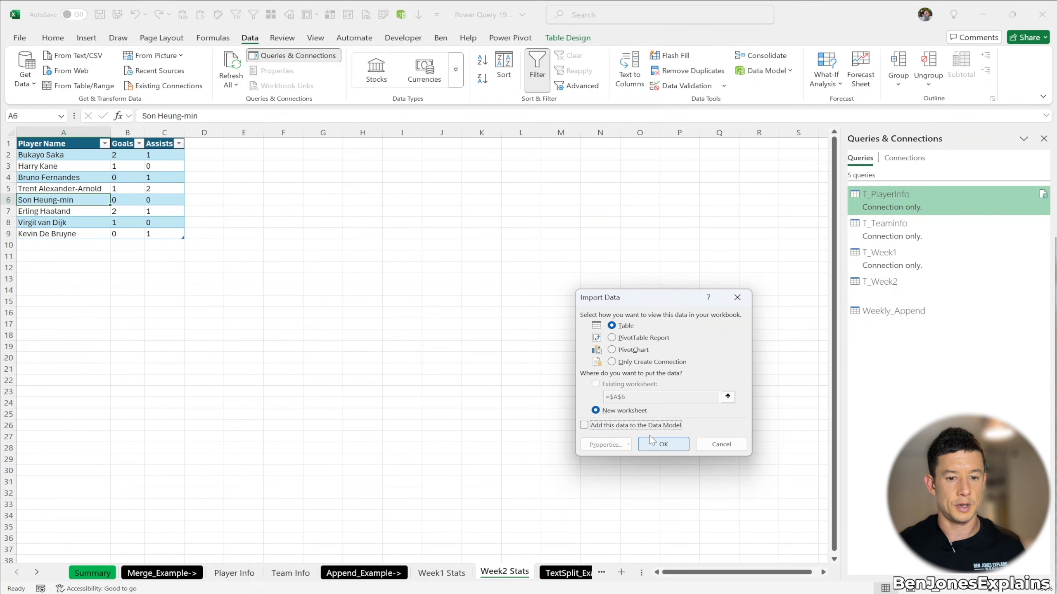
{"action": "left_click", "coordinate": [662, 445]}
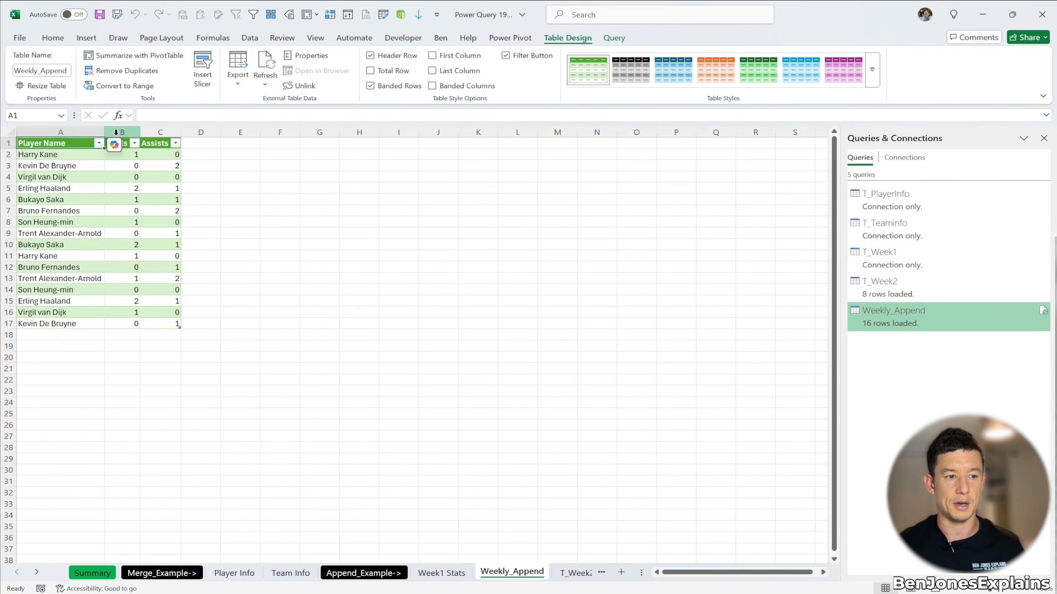
{"action": "left_click", "coordinate": [187, 176]}
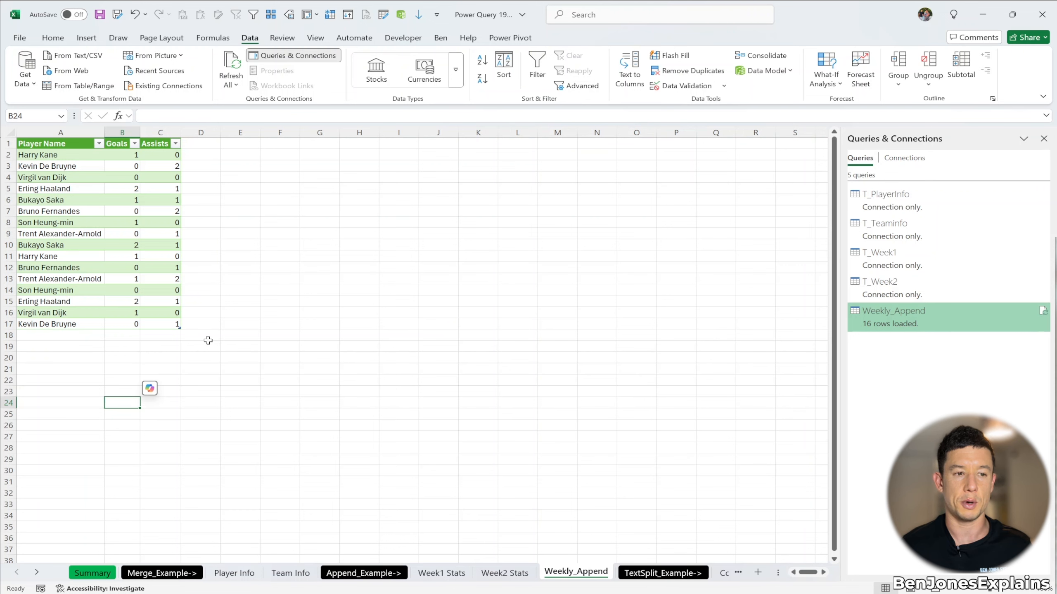
- Add a new player with 100 goals in row 10 of the Week2 Stats table
{"action": "left_click", "coordinate": [504, 573]}
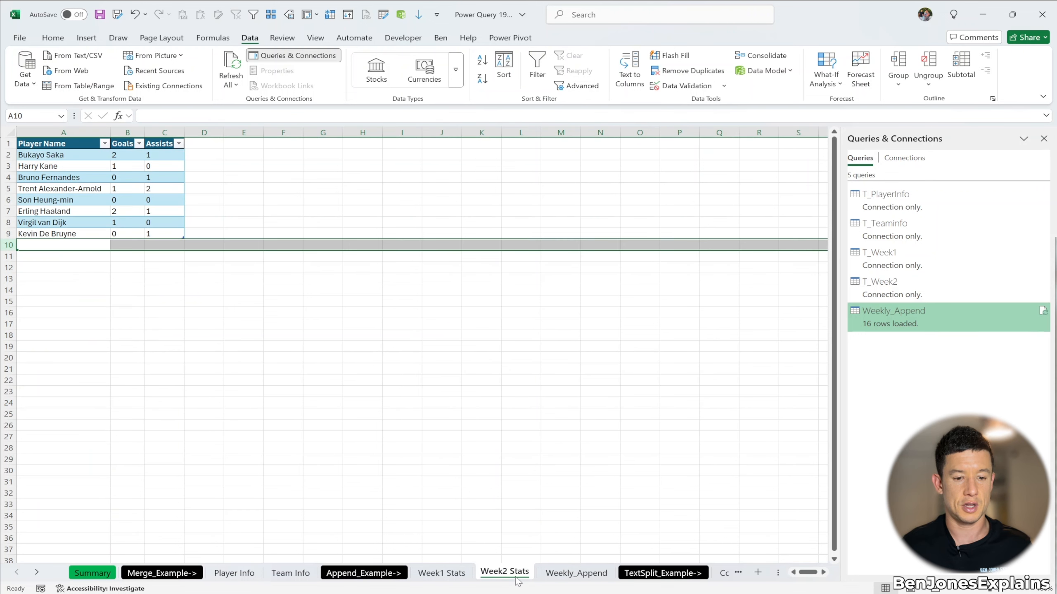
{"action": "left_click", "coordinate": [71, 246]}
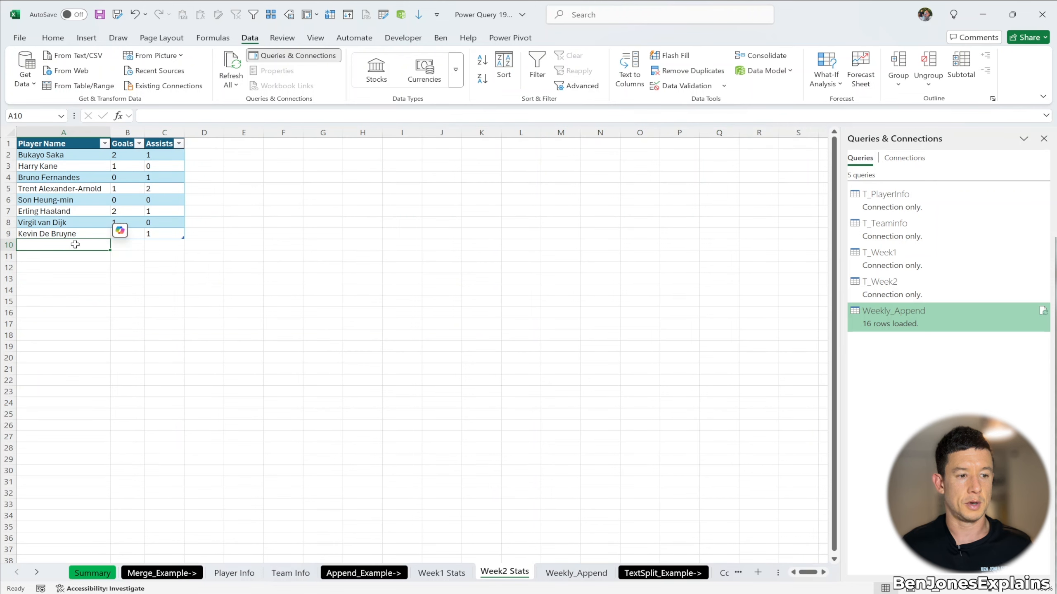
{"action": "type", "text": "Ben Jones"}
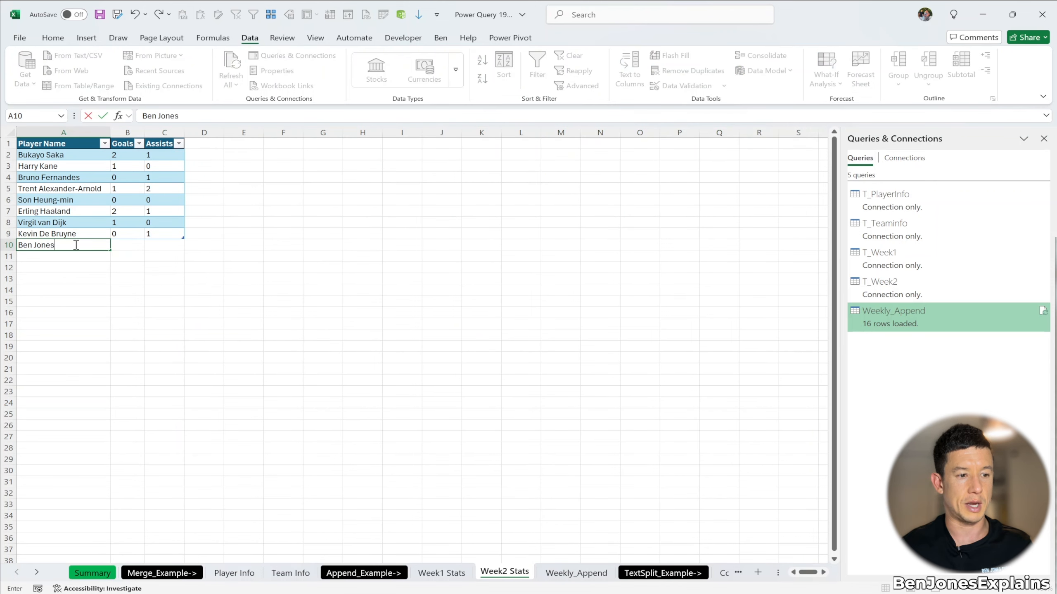
{"action": "key", "text": "Tab"}
{"action": "type", "text": "100"}
{"action": "key", "text": "Return"}
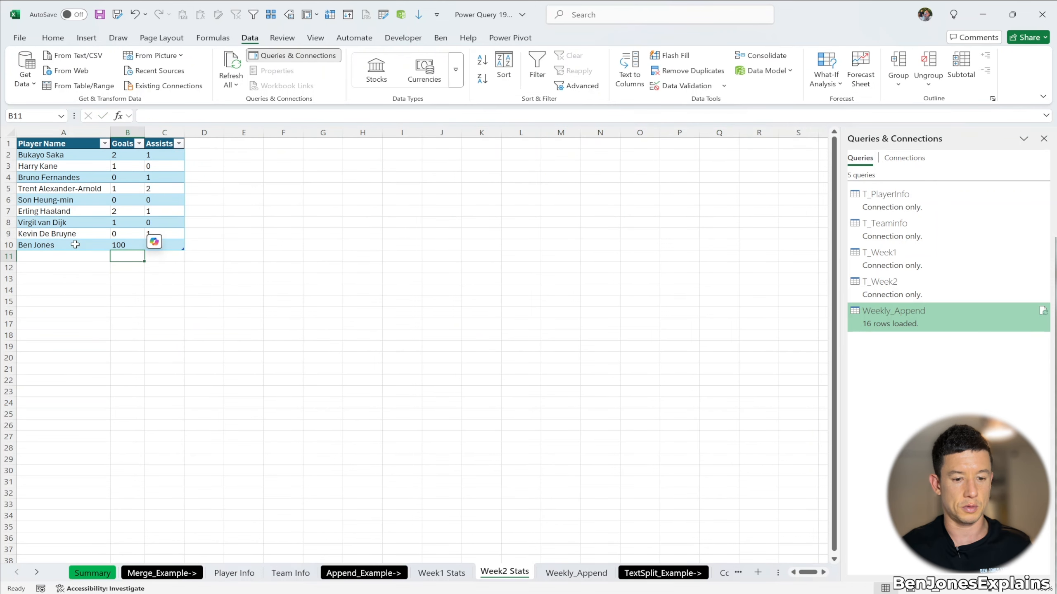
- Refresh the table on the Weekly_Append sheet and check the new player's row
{"action": "left_click", "coordinate": [576, 573]}
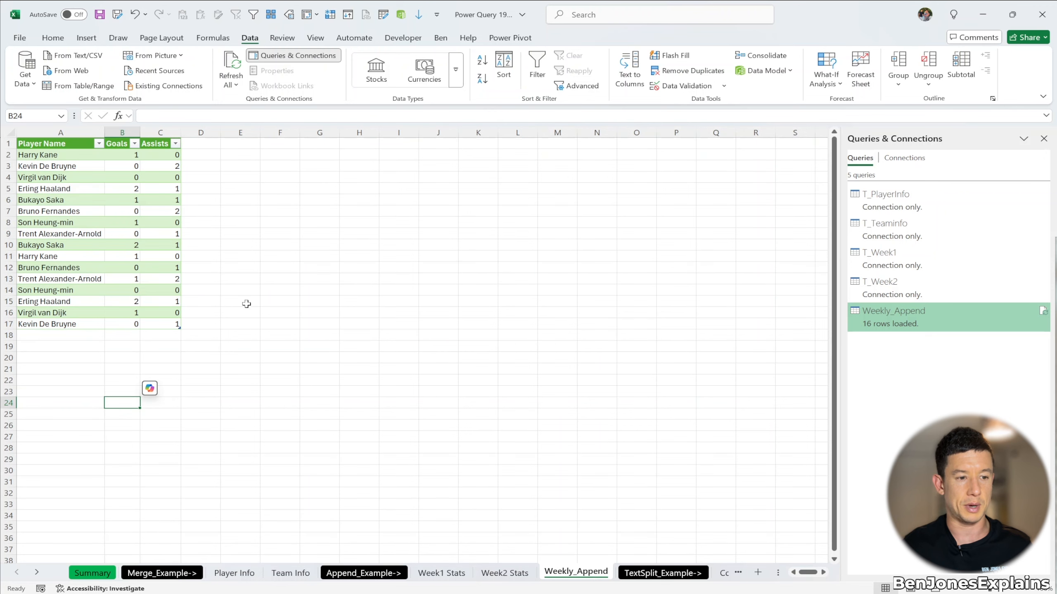
{"action": "right_click", "coordinate": [102, 215]}
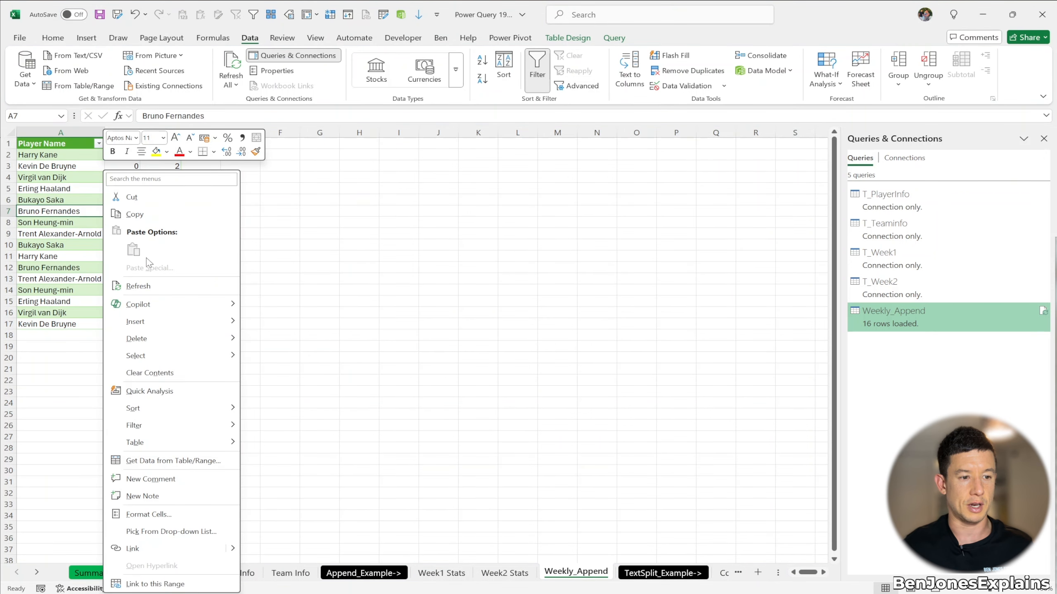
{"action": "left_click", "coordinate": [169, 286]}
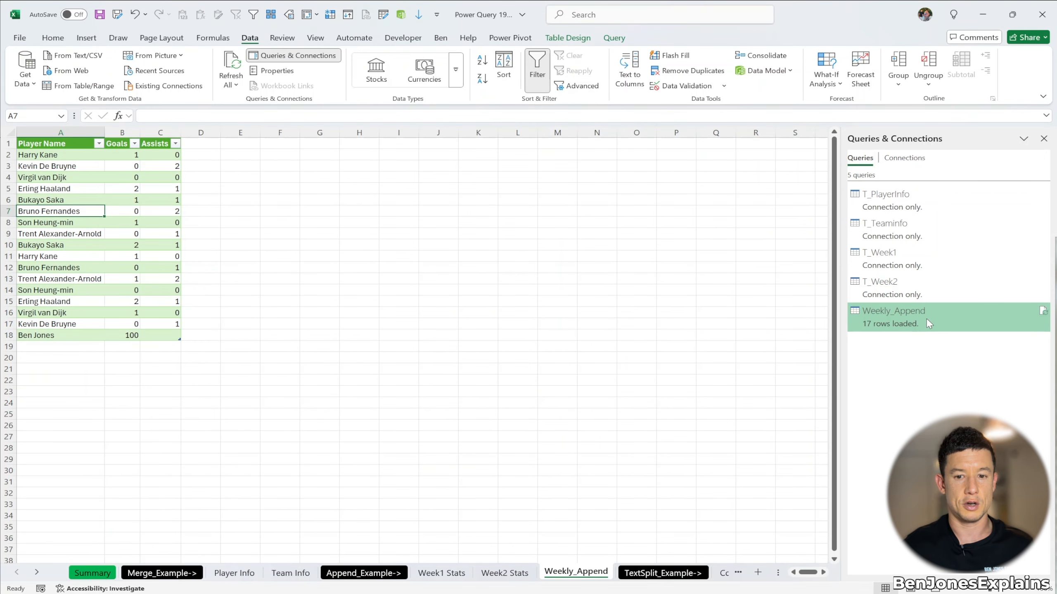
{"action": "mouse_move", "coordinate": [880, 329]}
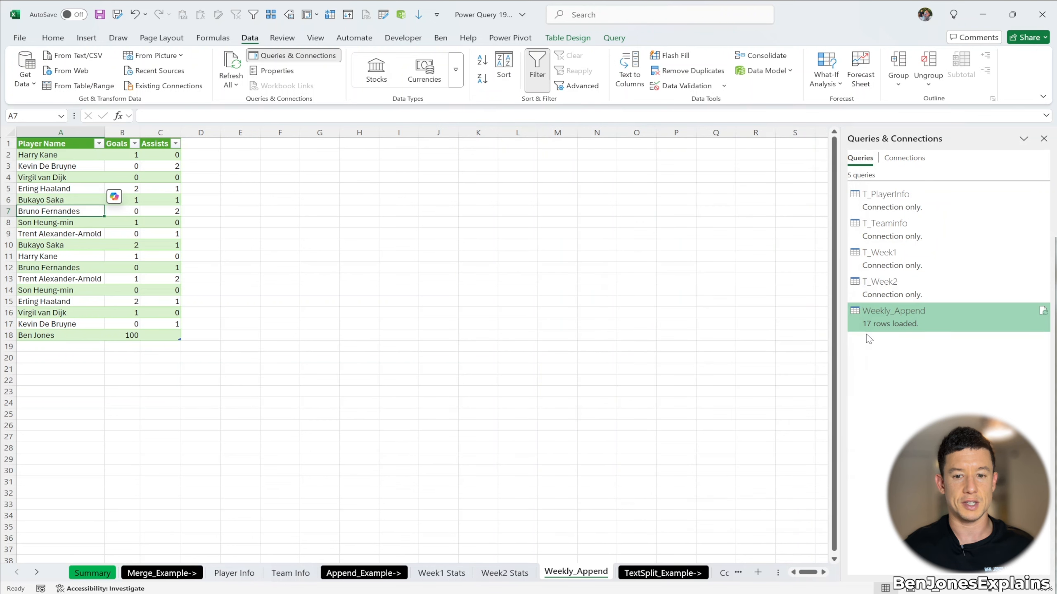
{"action": "left_click", "coordinate": [126, 338]}
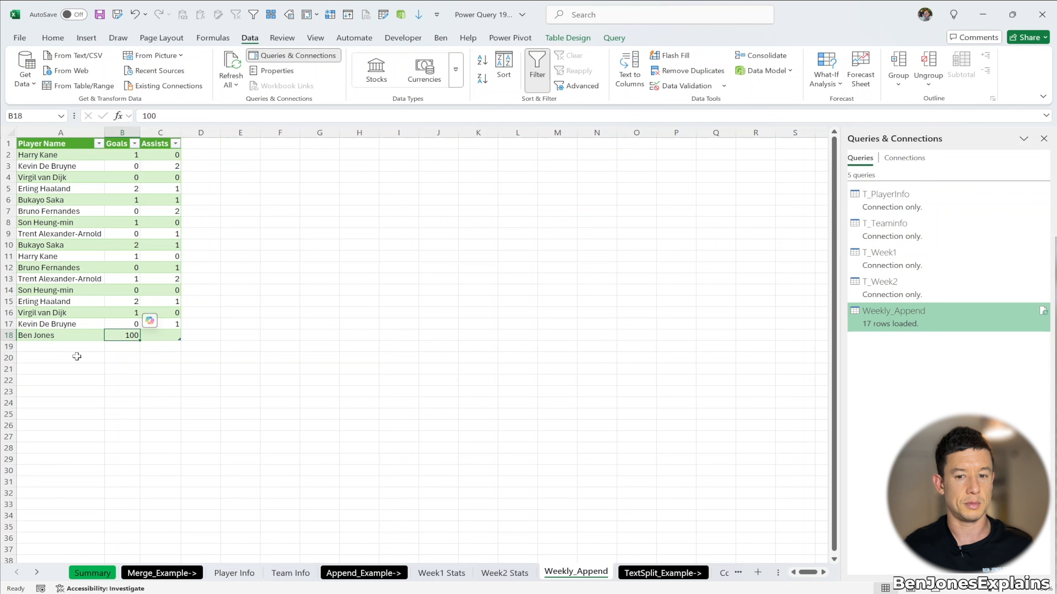
- Refresh the Weekly_Append query from the workbook's query list, and refresh all queries at once
{"action": "mouse_move", "coordinate": [1045, 317]}
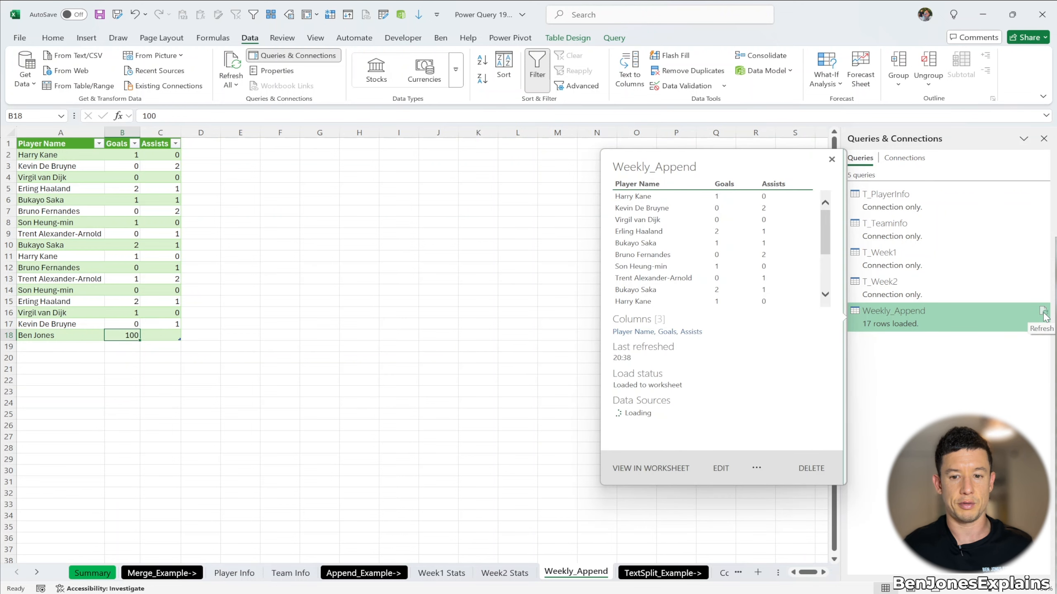
{"action": "left_click", "coordinate": [1045, 317]}
{"action": "left_click", "coordinate": [1044, 316]}
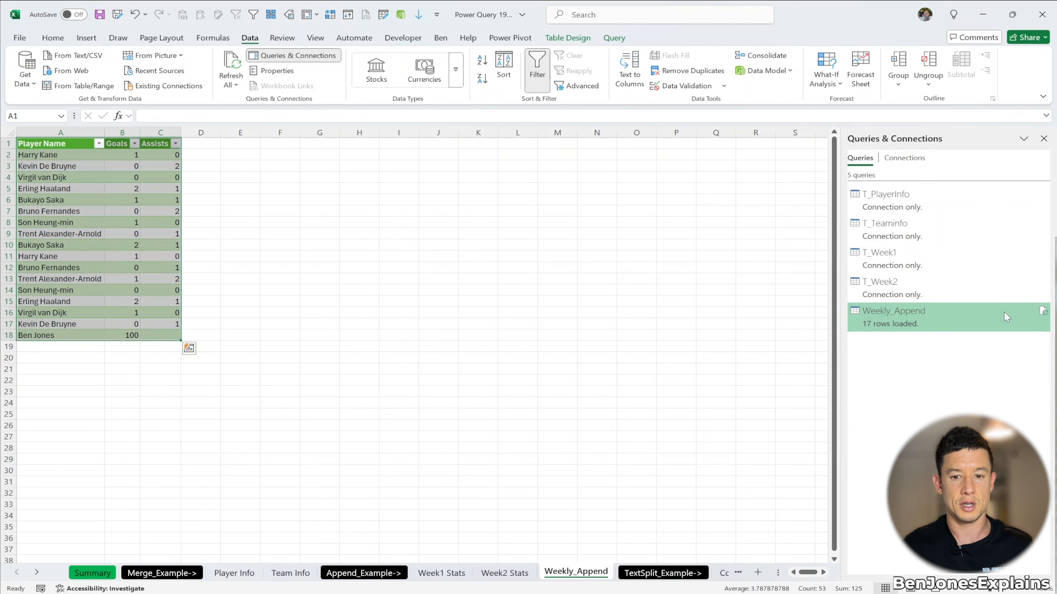
{"action": "left_click", "coordinate": [232, 67]}
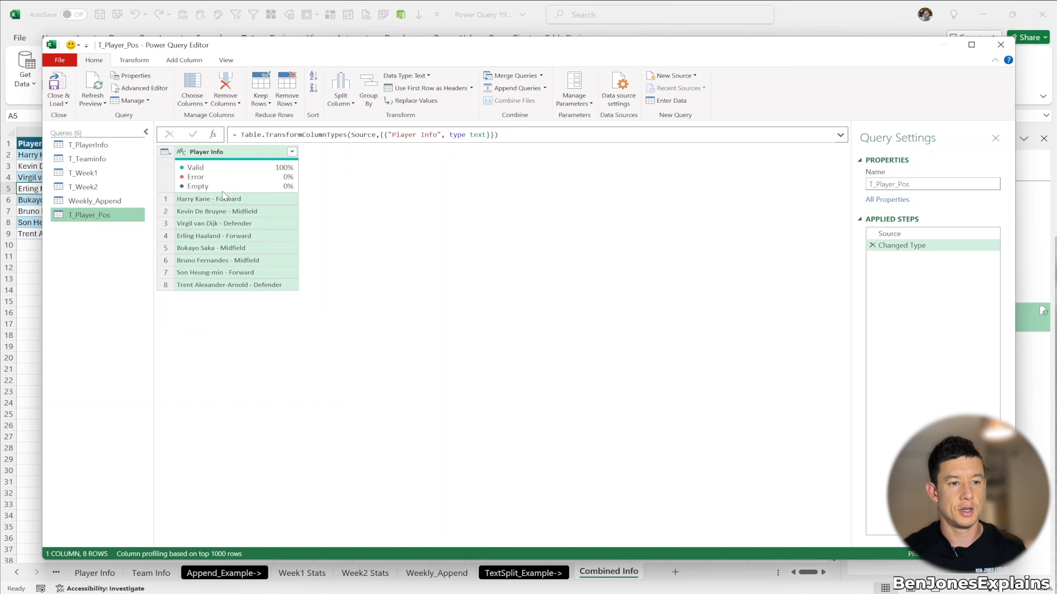
- Try to split the Player Info column at each occurrence of a custom hyphen delimiter
{"action": "left_click", "coordinate": [141, 60]}
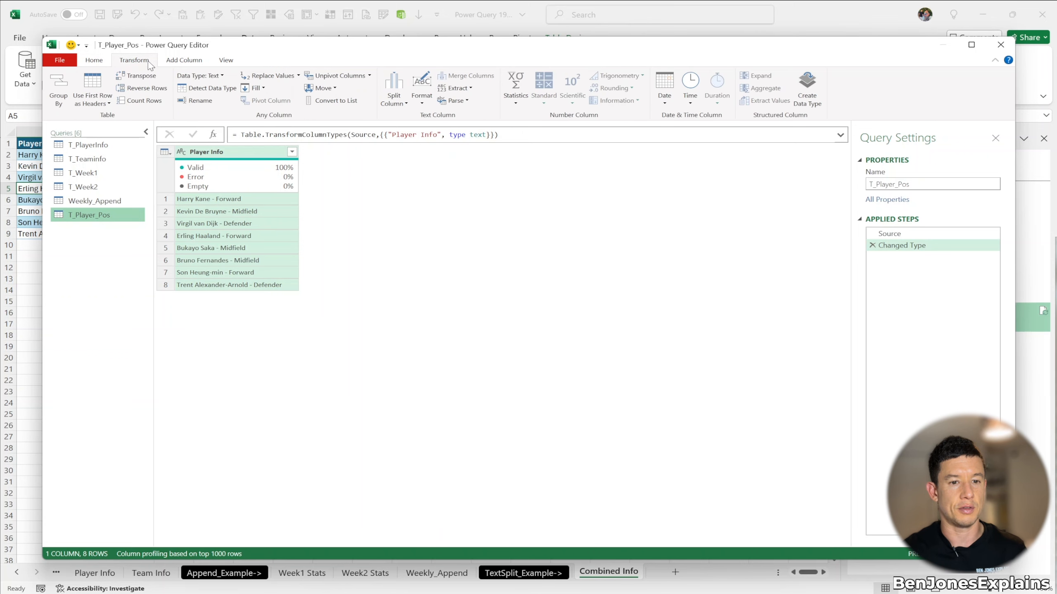
{"action": "left_click", "coordinate": [398, 104]}
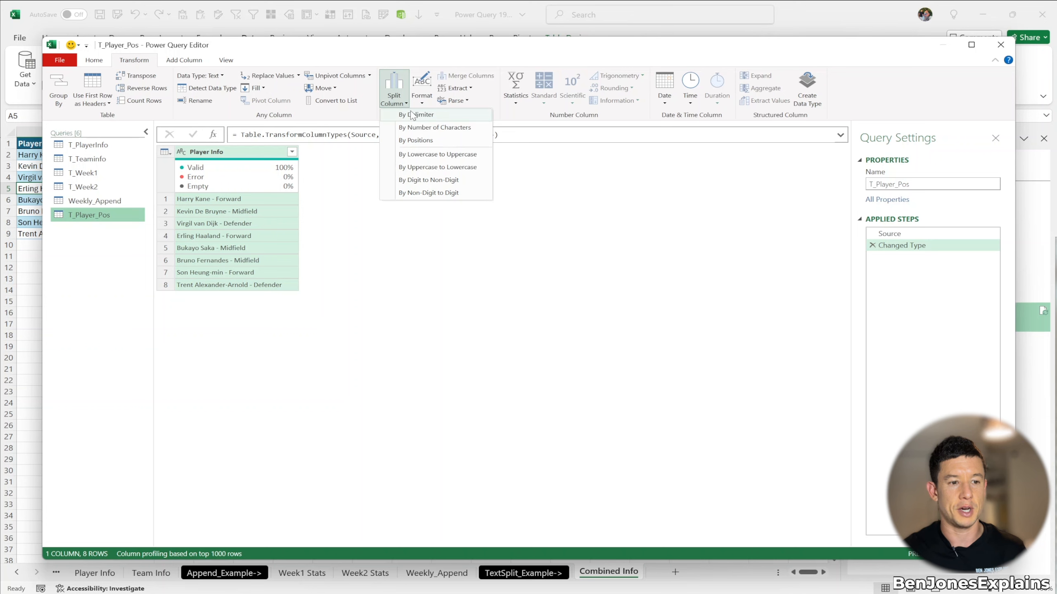
{"action": "left_click", "coordinate": [412, 115]}
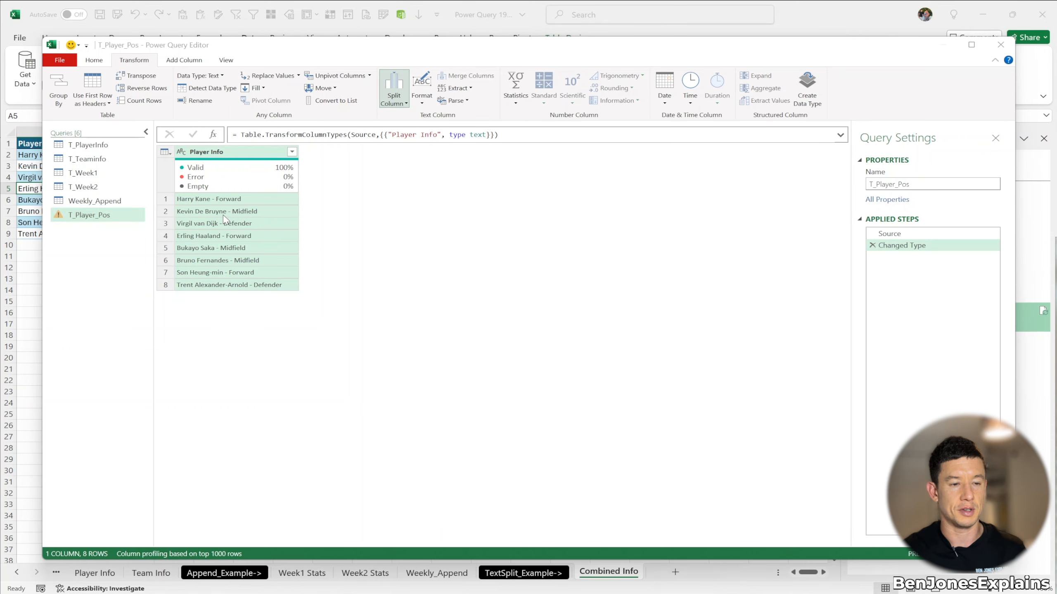
{"action": "left_click", "coordinate": [396, 238]}
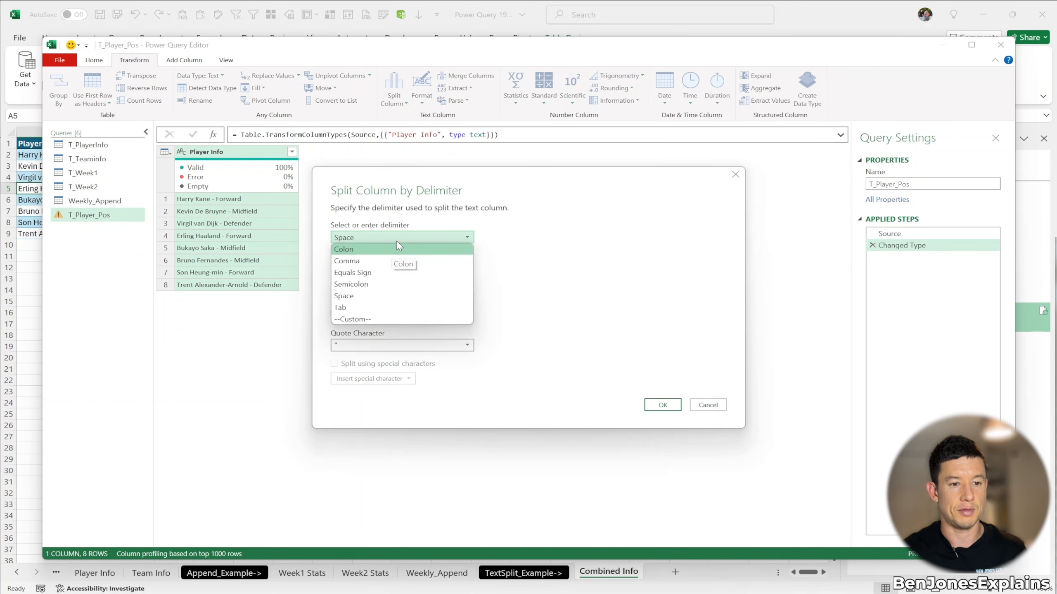
{"action": "left_click", "coordinate": [369, 319]}
{"action": "left_click", "coordinate": [359, 255]}
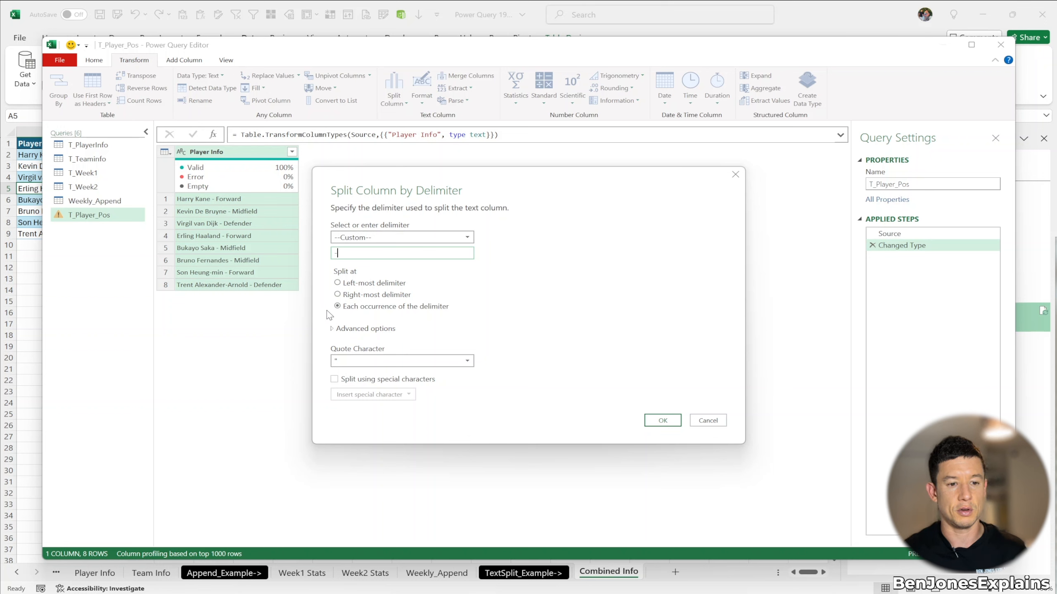
{"action": "left_click", "coordinate": [664, 421]}
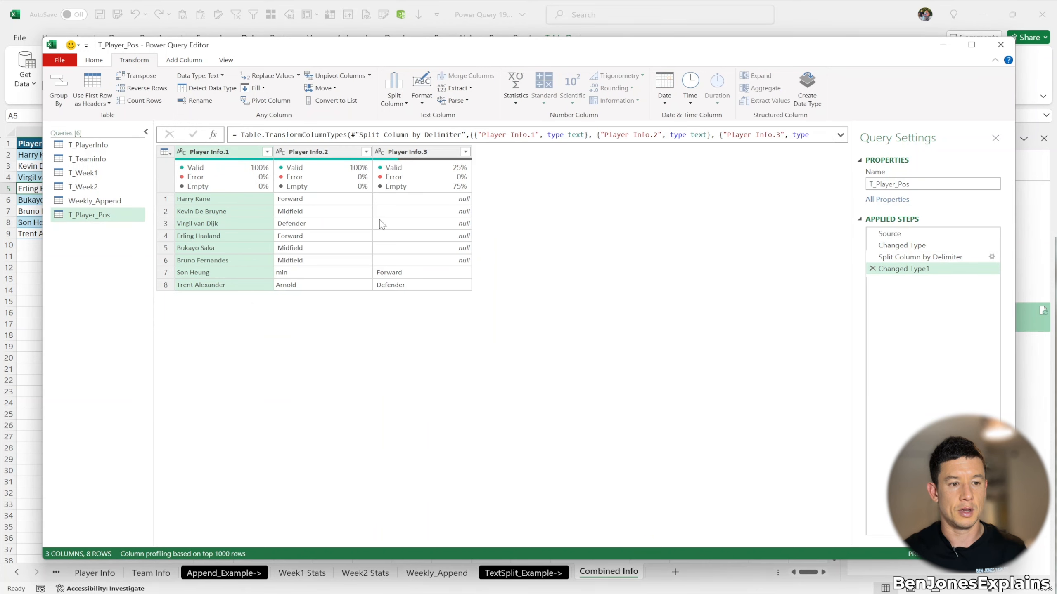
- Check the hyphenated names in the split columns, and remove the split and the type change that followed it
{"action": "left_click", "coordinate": [213, 195]}
{"action": "left_click", "coordinate": [322, 202]}
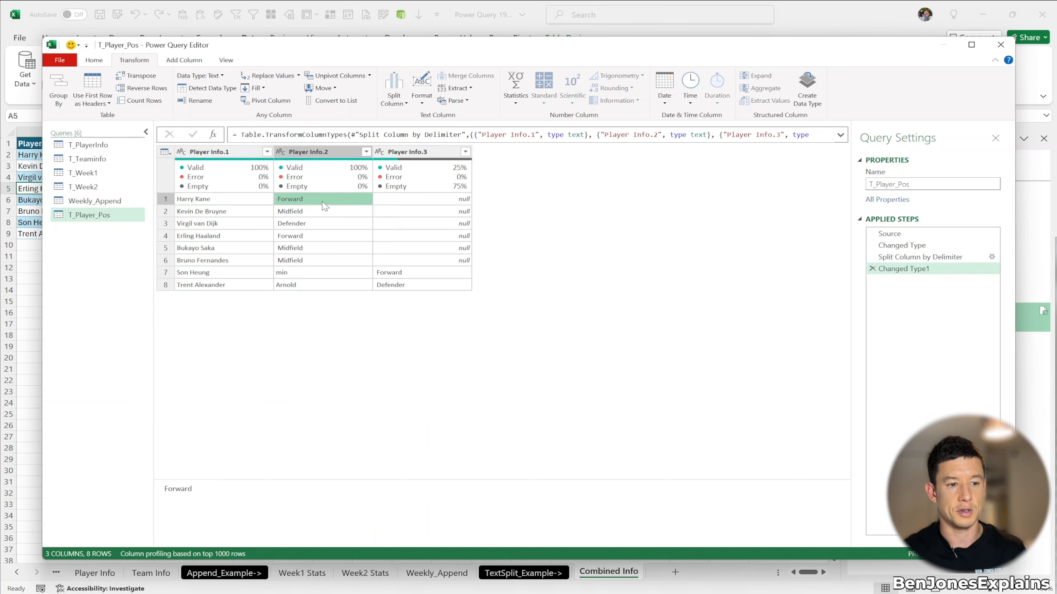
{"action": "left_click", "coordinate": [260, 275]}
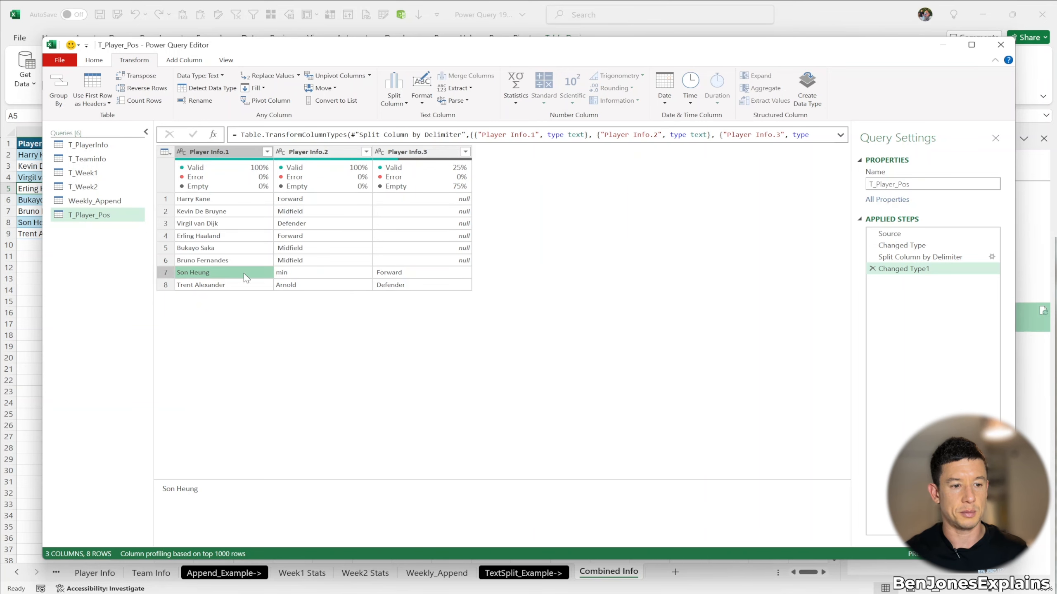
{"action": "left_click", "coordinate": [872, 268]}
{"action": "left_click", "coordinate": [872, 257]}
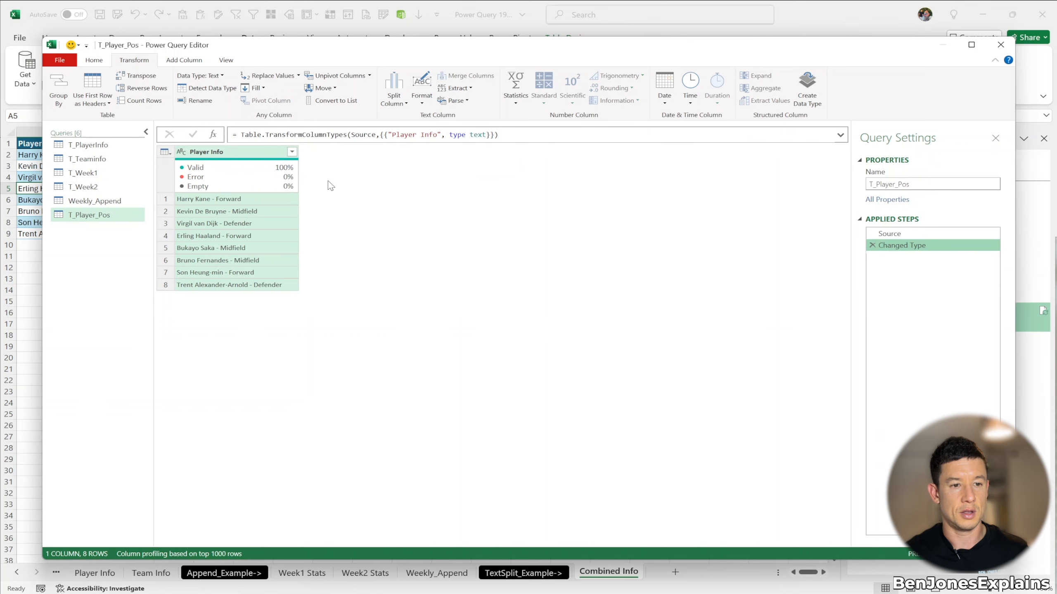
- Split the Player Info column by a custom hyphen delimiter, at the right-most delimiter only
{"action": "left_click", "coordinate": [398, 108]}
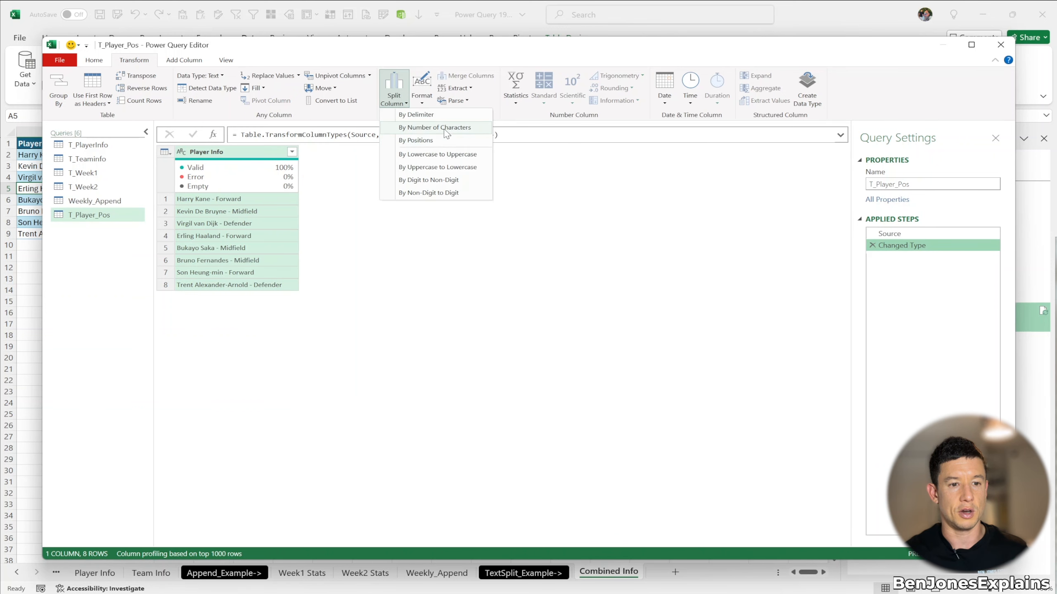
{"action": "left_click", "coordinate": [452, 114]}
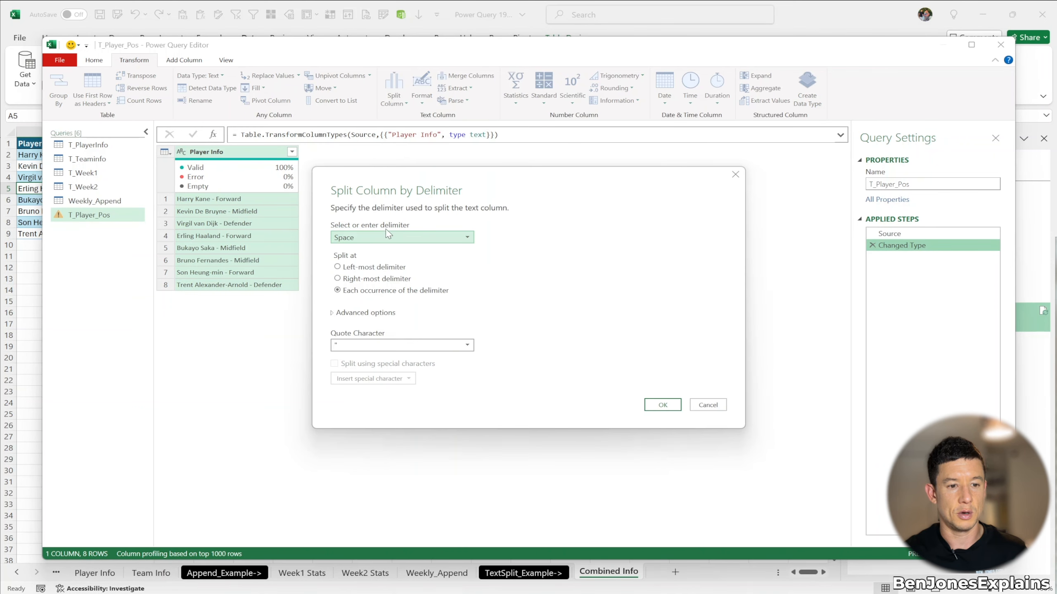
{"action": "left_click", "coordinate": [388, 234]}
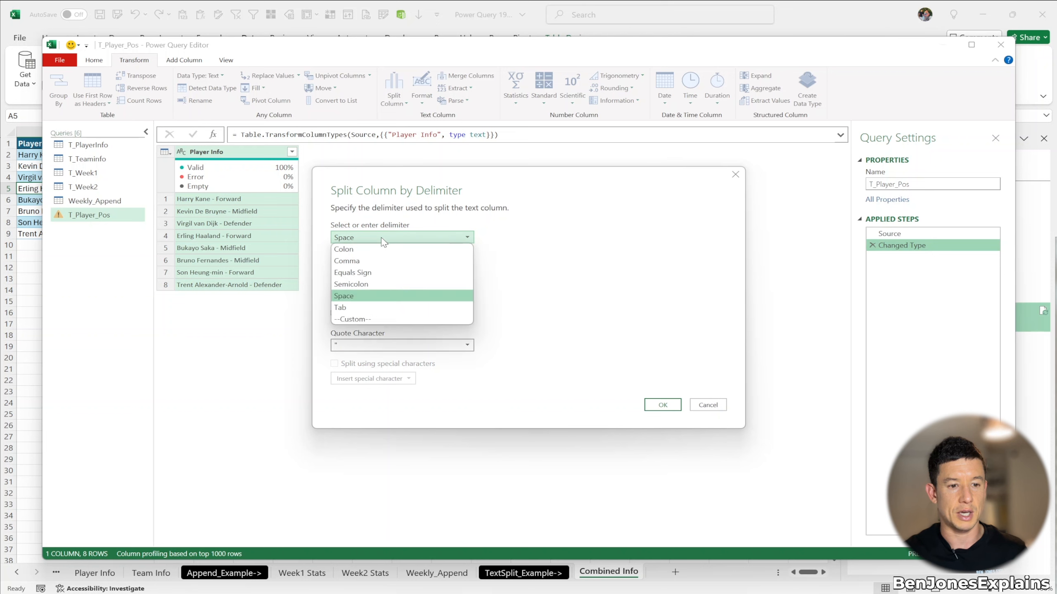
{"action": "left_click", "coordinate": [373, 322]}
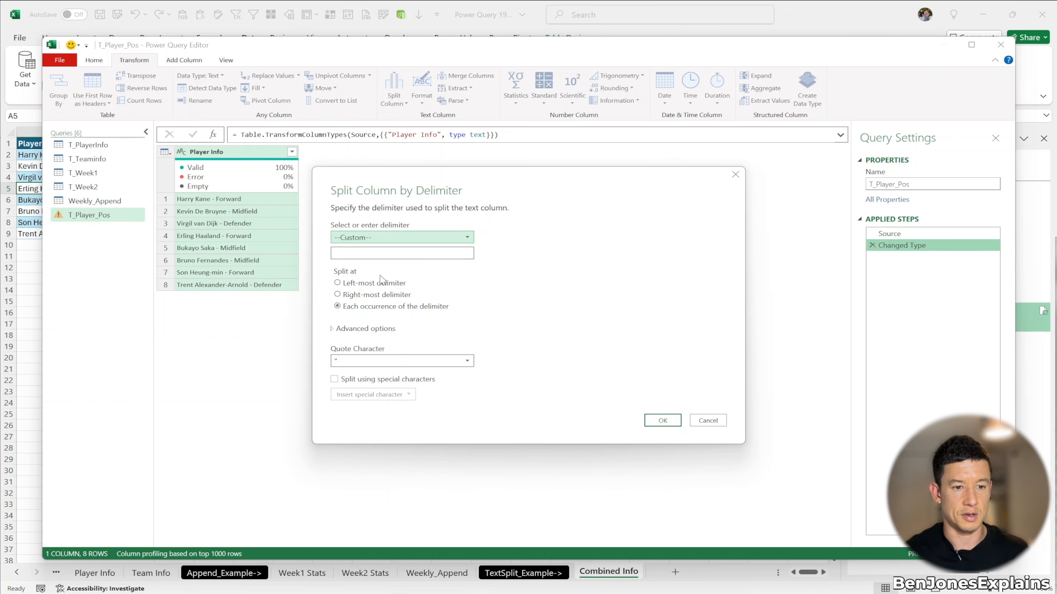
{"action": "left_click", "coordinate": [394, 252]}
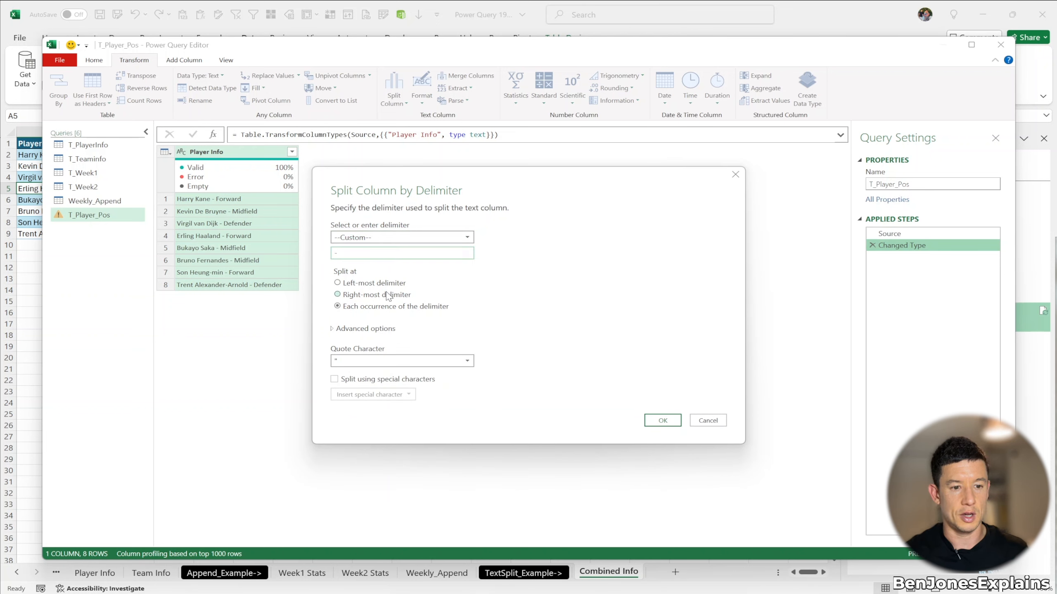
{"action": "left_click", "coordinate": [663, 421]}
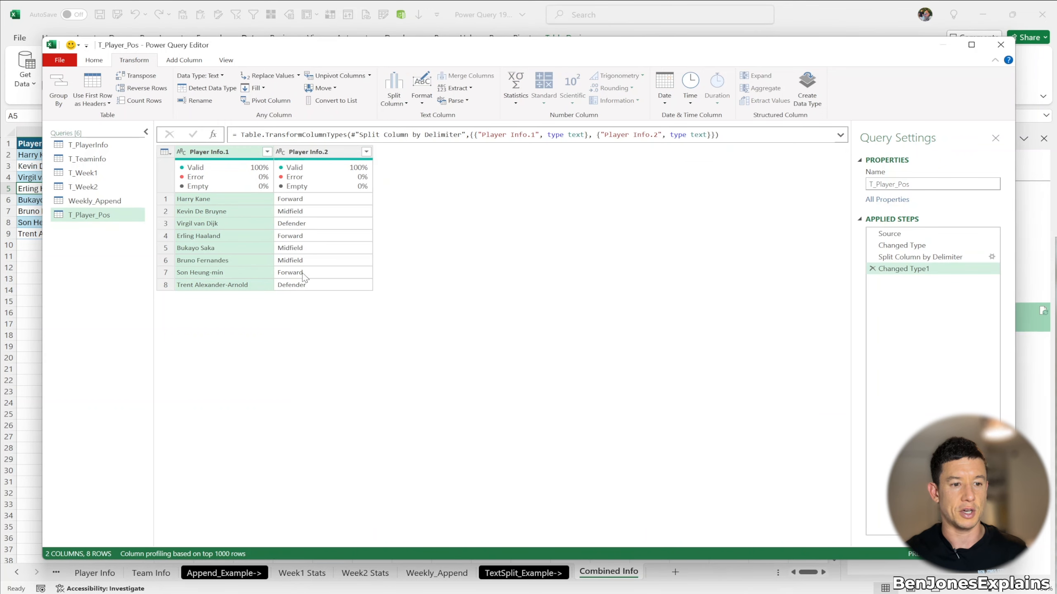